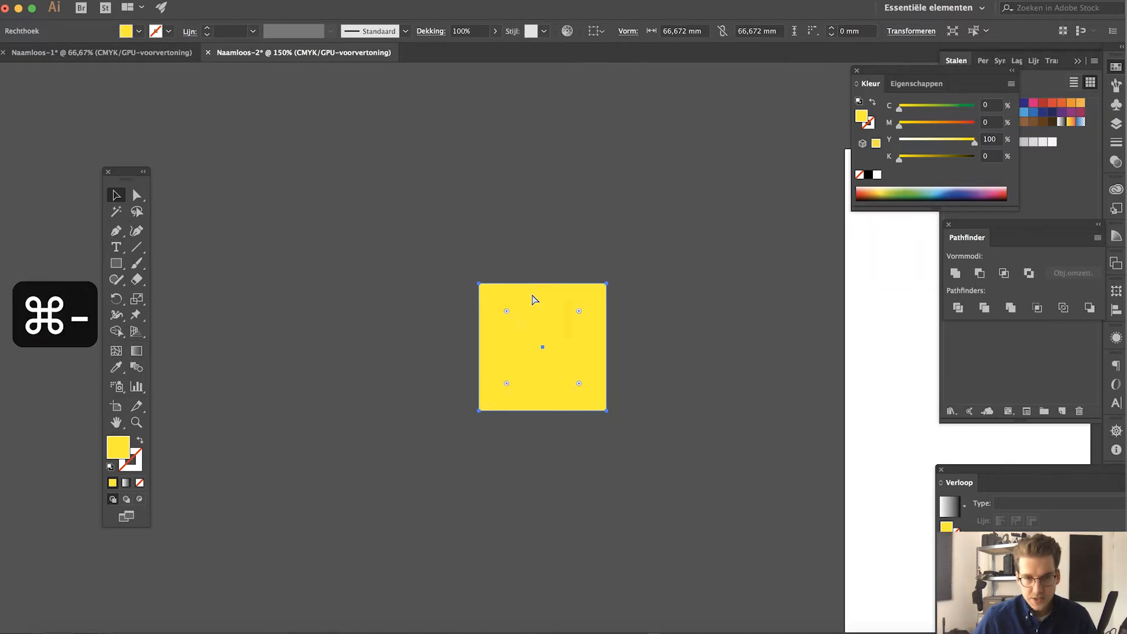
# Duplicate the yellow square to its left and halve the copy's width and height to 33,336 mm.
pyautogui.hscroll(-5, 533, 297)
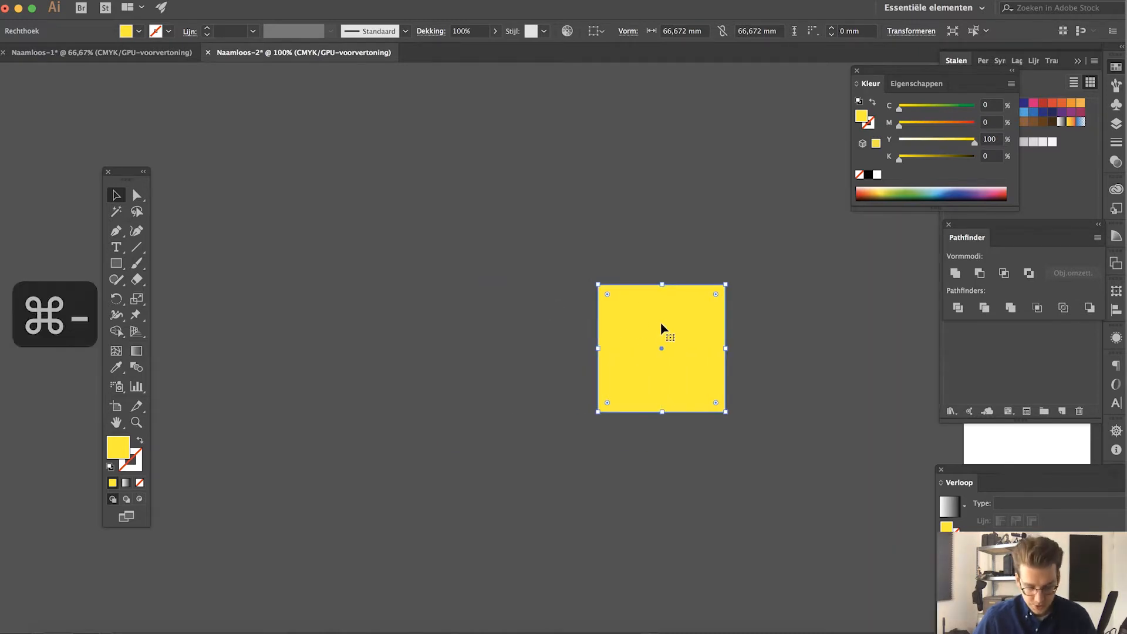
pyautogui.moveTo(661, 328); pyautogui.dragTo(445, 327)
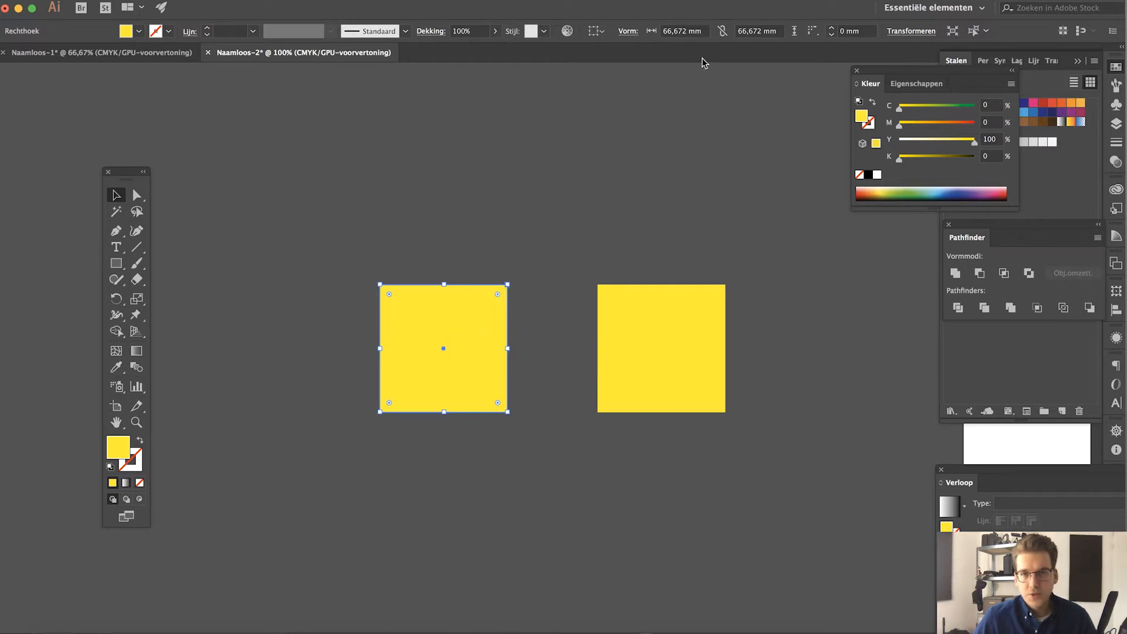
pyautogui.click(700, 32)
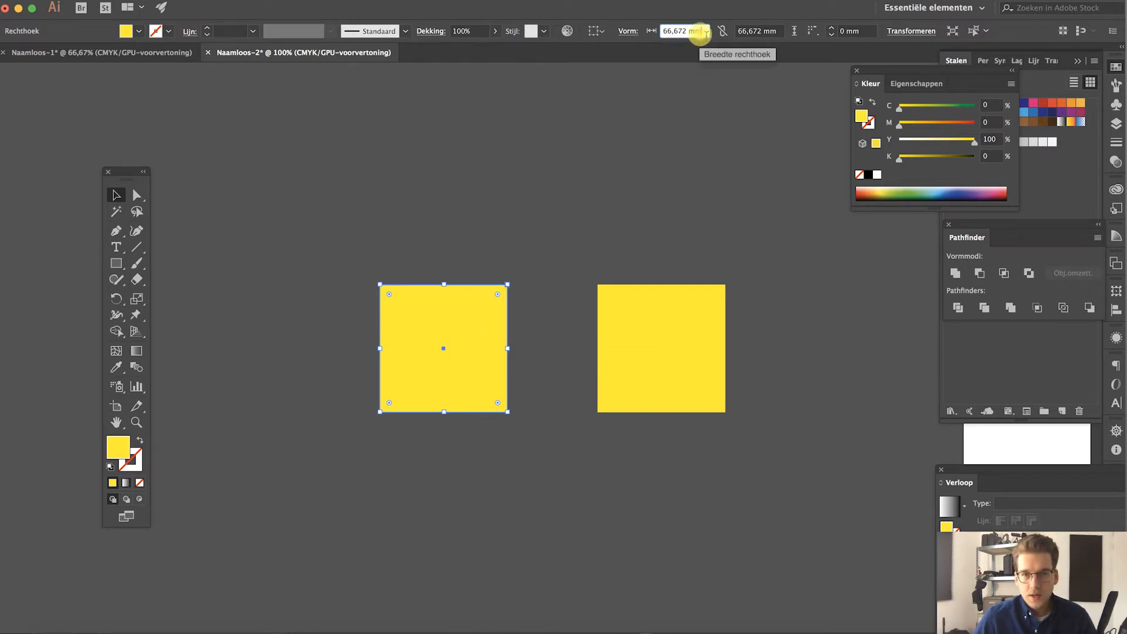
pyautogui.write('/2')
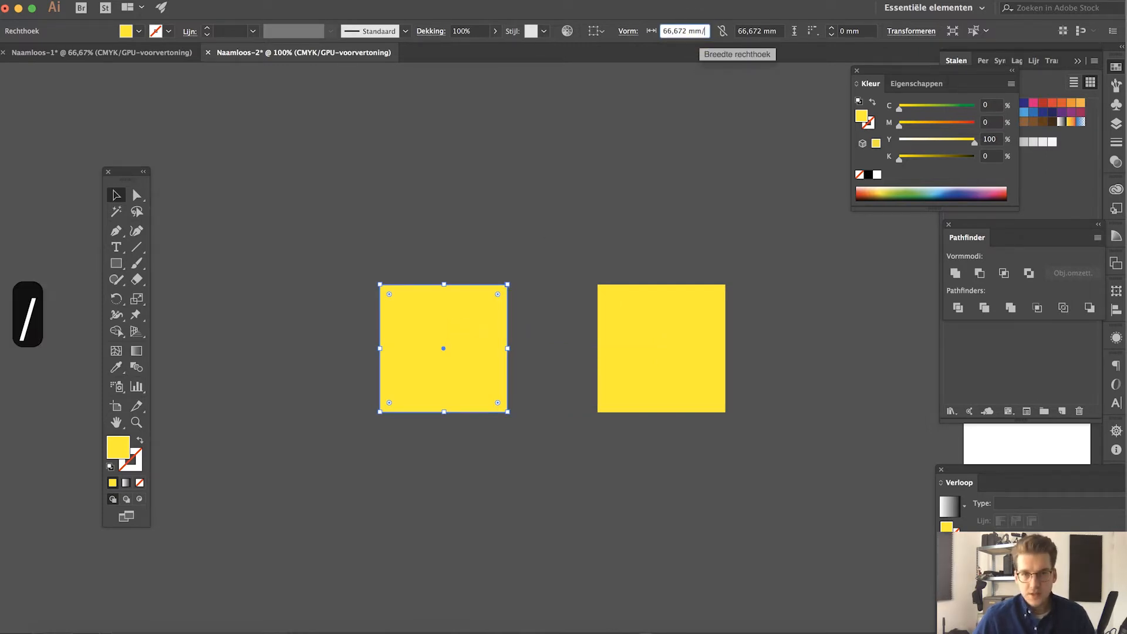
pyautogui.click(778, 36)
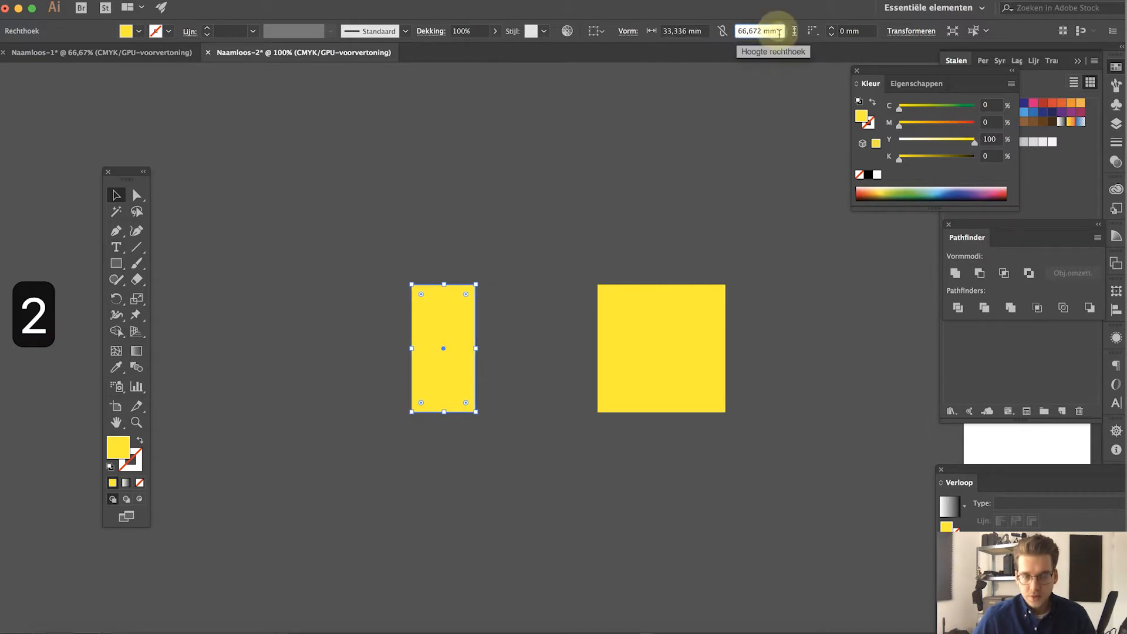
pyautogui.write('/2')
pyautogui.press('Return')
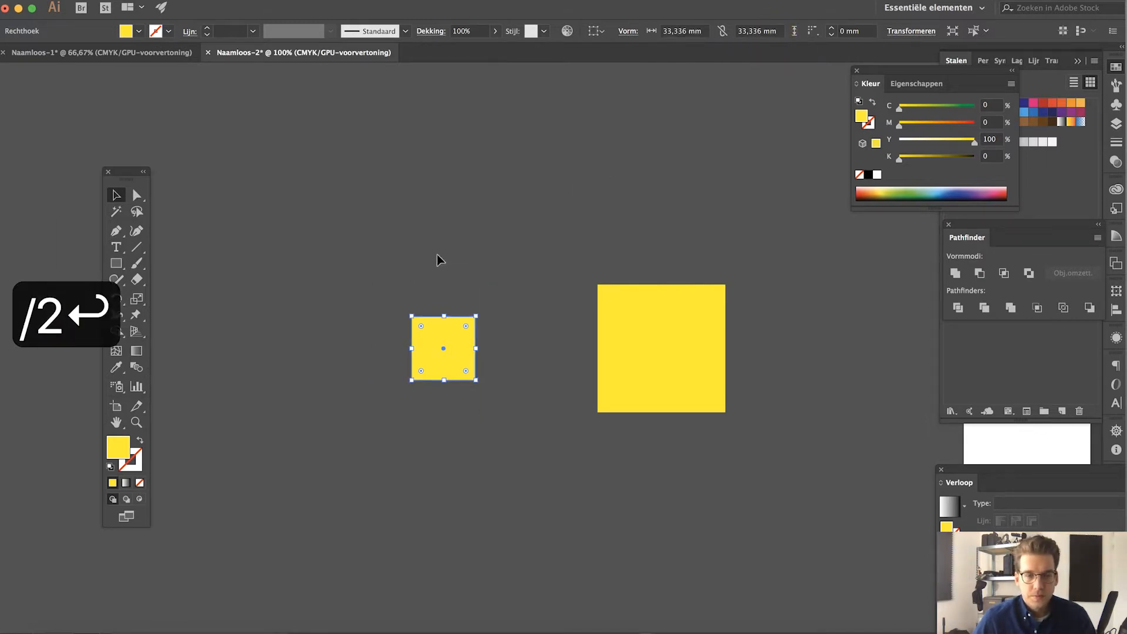
# Recolour the small square red by setting magenta to 100%, and place it beside the large yellow square.
pyautogui.press('v')
pyautogui.click(442, 252)
pyautogui.moveTo(445, 365); pyautogui.dragTo(472, 358)
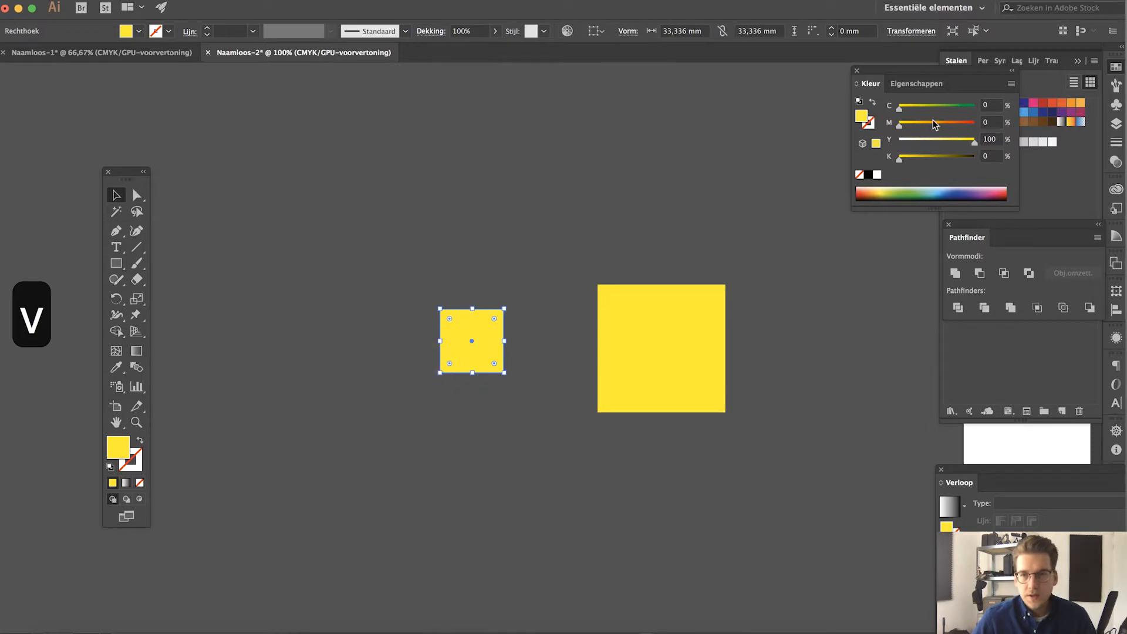
pyautogui.moveTo(934, 125); pyautogui.dragTo(976, 124)
pyautogui.click(523, 168)
pyautogui.moveTo(470, 347); pyautogui.dragTo(456, 319)
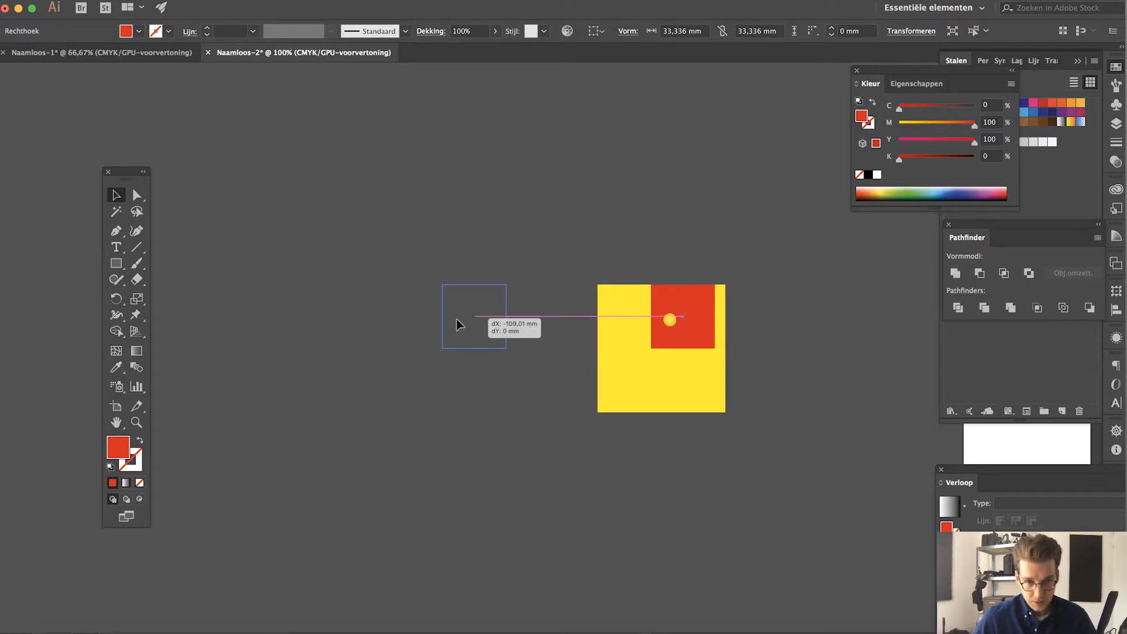
pyautogui.moveTo(457, 319); pyautogui.dragTo(457, 319)
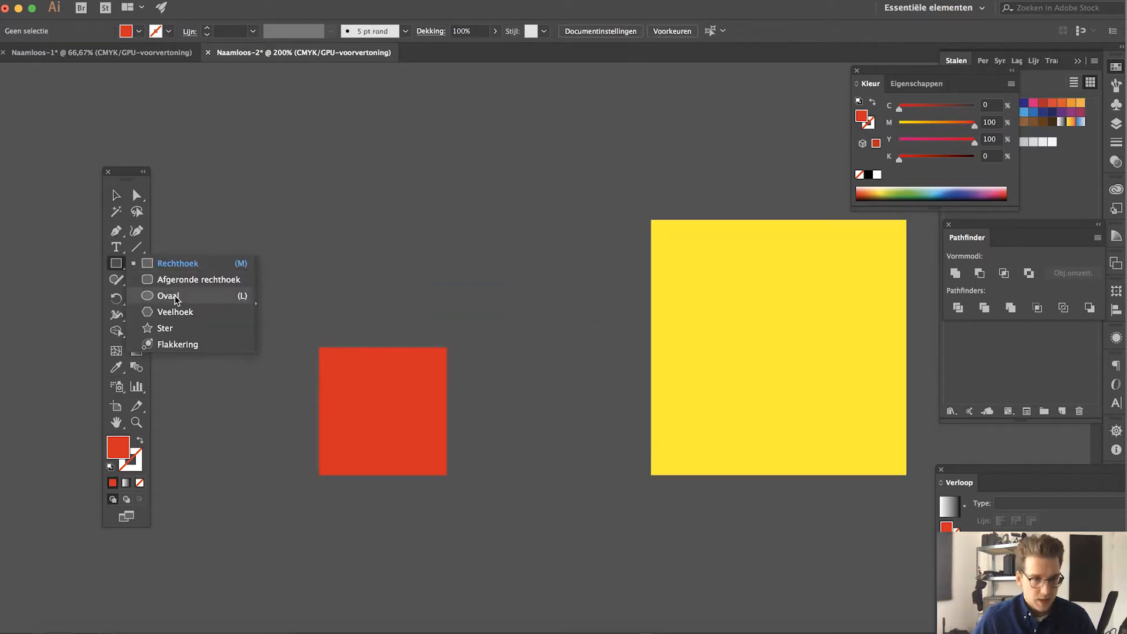
# Draw a black circle about 6,7 mm in diameter and centre it on the red square.
pyautogui.click(176, 297)
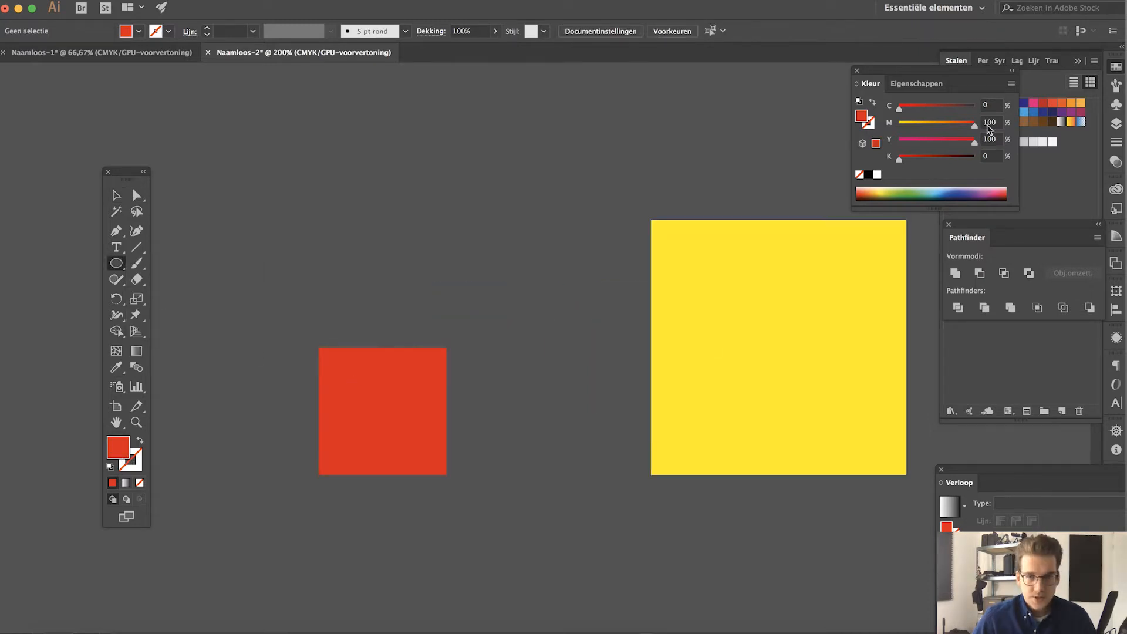
pyautogui.click(868, 175)
pyautogui.moveTo(463, 275); pyautogui.dragTo(382, 412)
pyautogui.press('v')
pyautogui.click(518, 289)
pyautogui.click(500, 399)
# Copy the black circle beside the red square and distort the copies with the Tweak (Kneep) effect at 10% horizontal and 10% vertical, relative.
pyautogui.hscroll(-5, 505, 398)
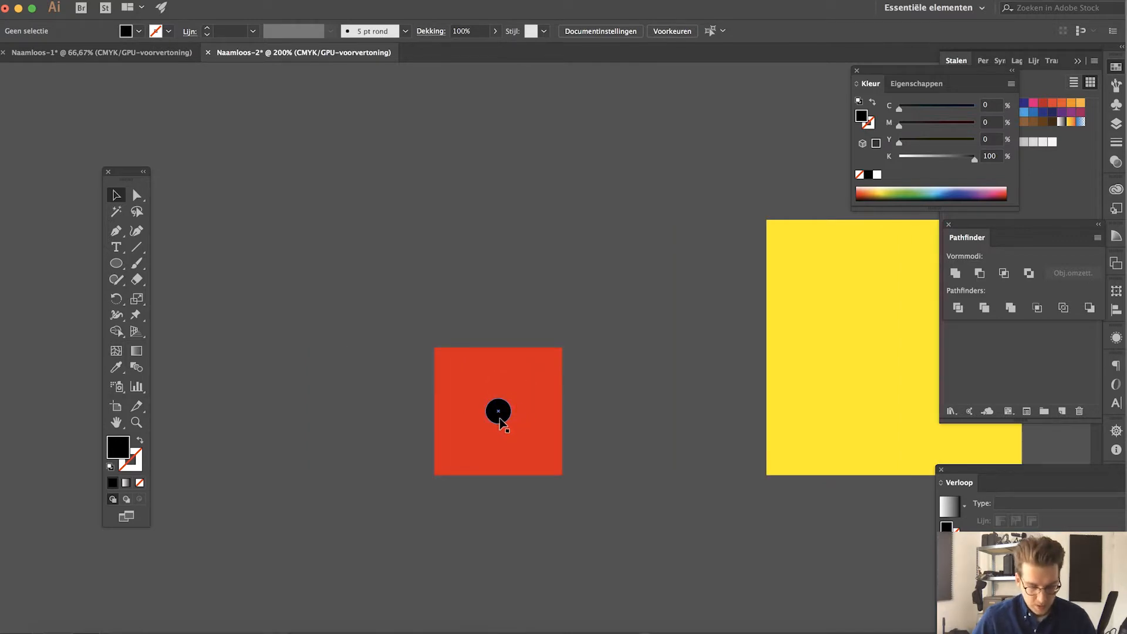
pyautogui.moveTo(498, 417); pyautogui.dragTo(358, 419)
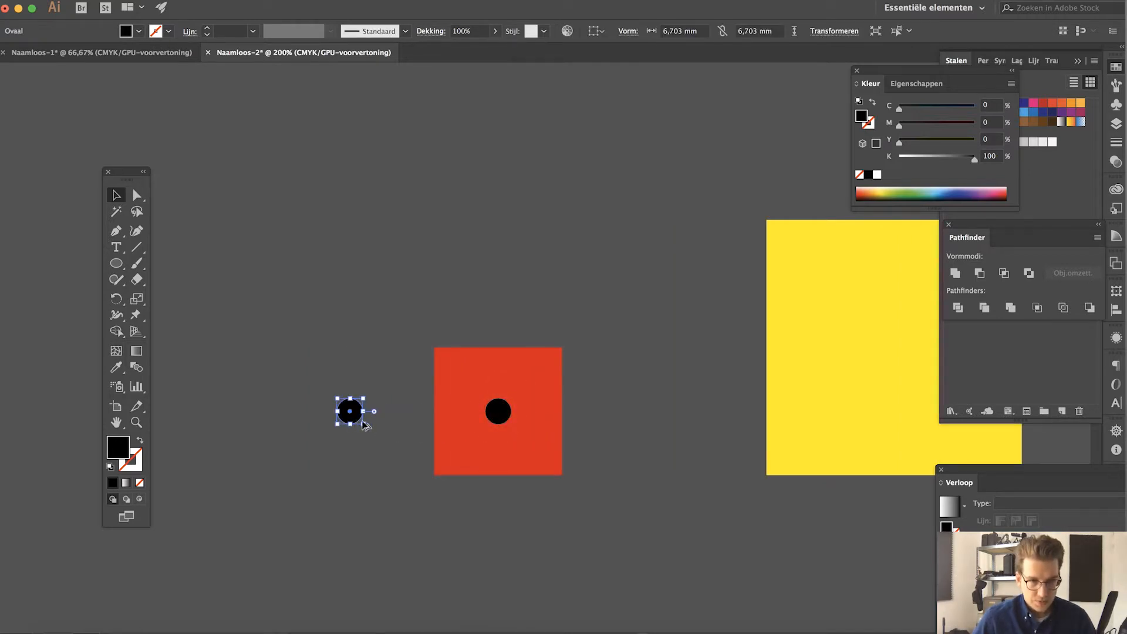
pyautogui.click(358, 1)
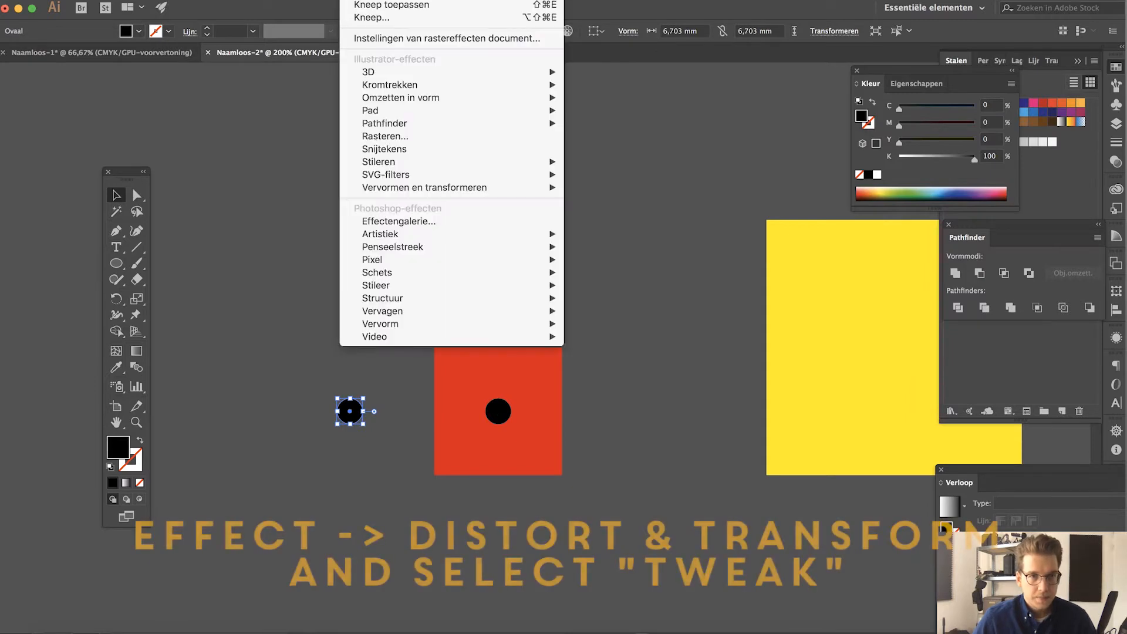
pyautogui.moveTo(402, 188)
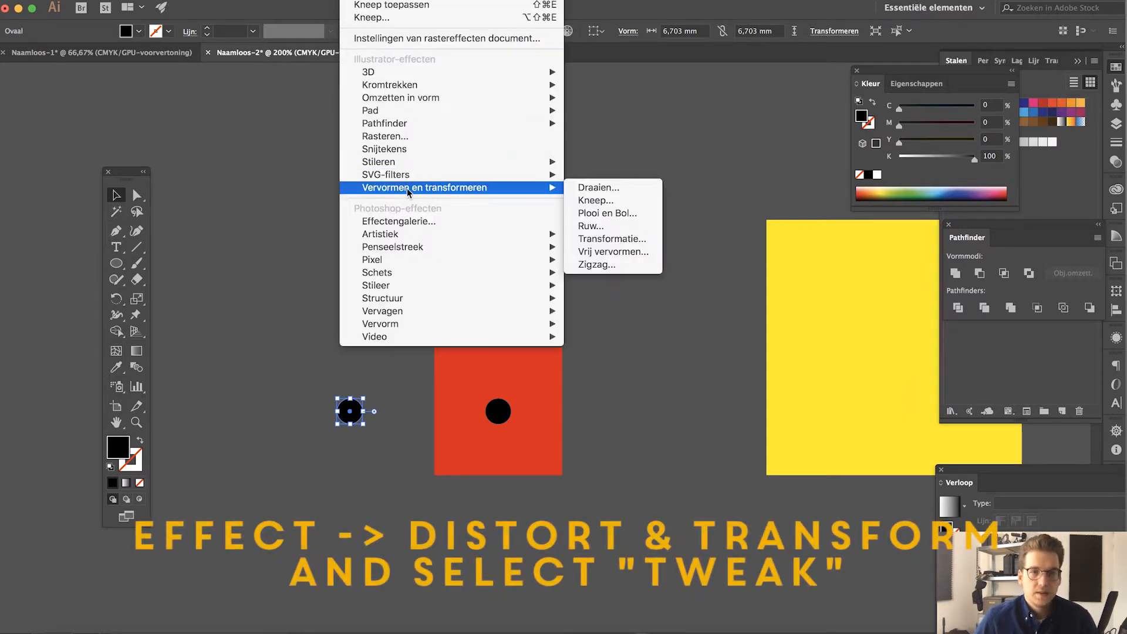
pyautogui.click(595, 202)
pyautogui.moveTo(76, 69); pyautogui.dragTo(303, 87)
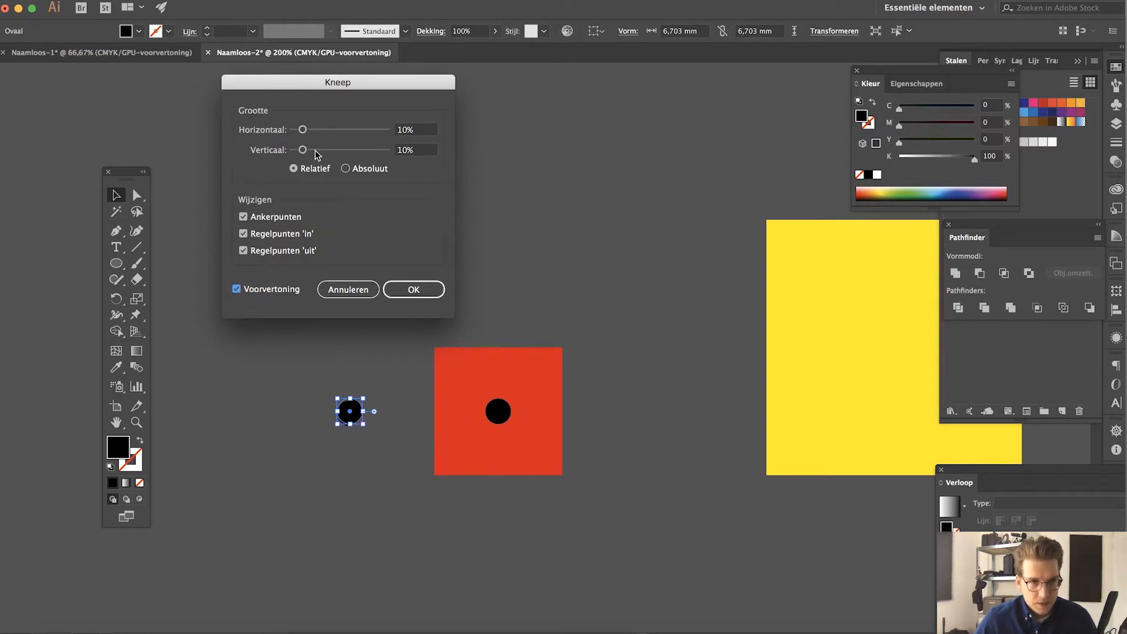
pyautogui.moveTo(320, 154)
pyautogui.mouseDown()
pyautogui.moveTo(366, 156)
pyautogui.moveTo(302, 154)
pyautogui.mouseUp()
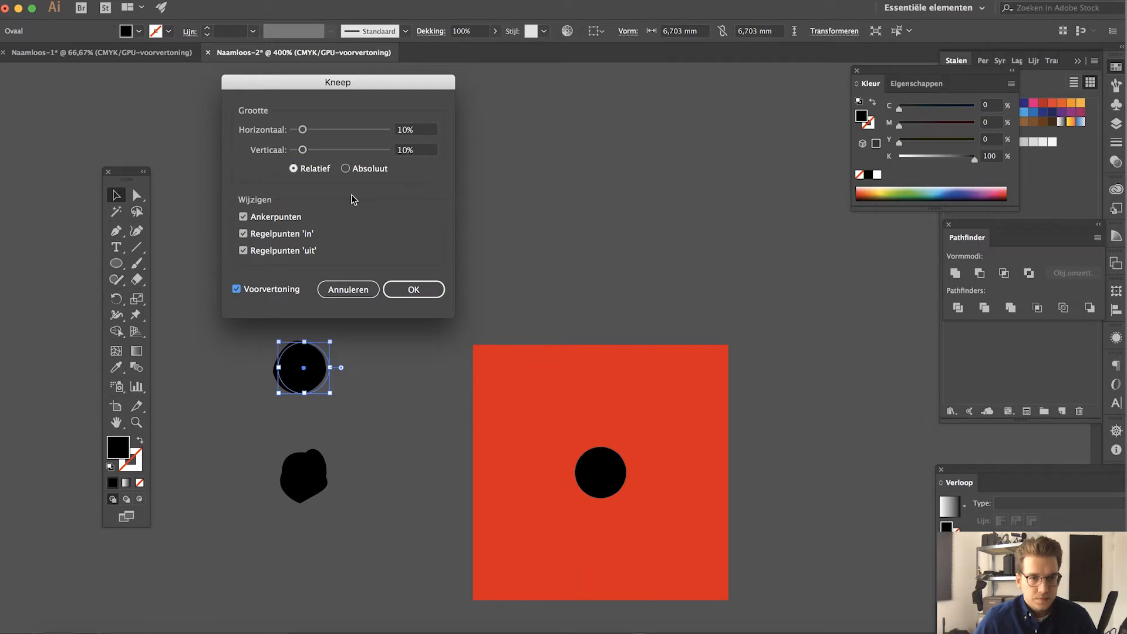
pyautogui.click(390, 322)
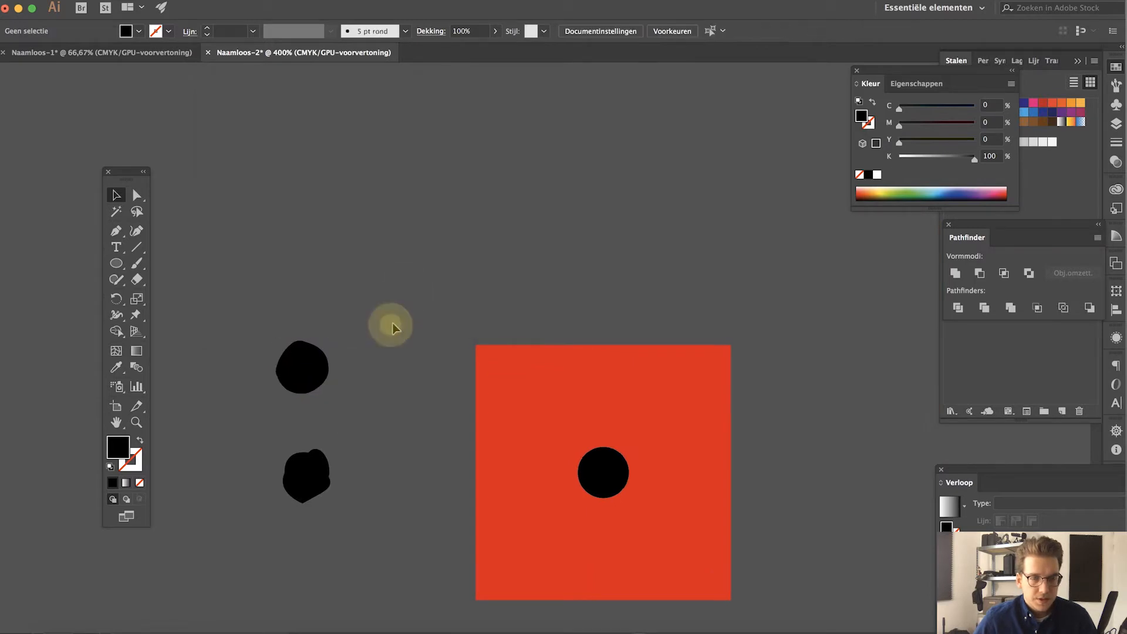
# Expand the appearance of the upper distorted circle so the Tweak effect becomes real paths.
pyautogui.hscroll(-2, 392, 323)
pyautogui.scroll(-5, 392, 322)
pyautogui.moveTo(330, 296); pyautogui.dragTo(335, 296)
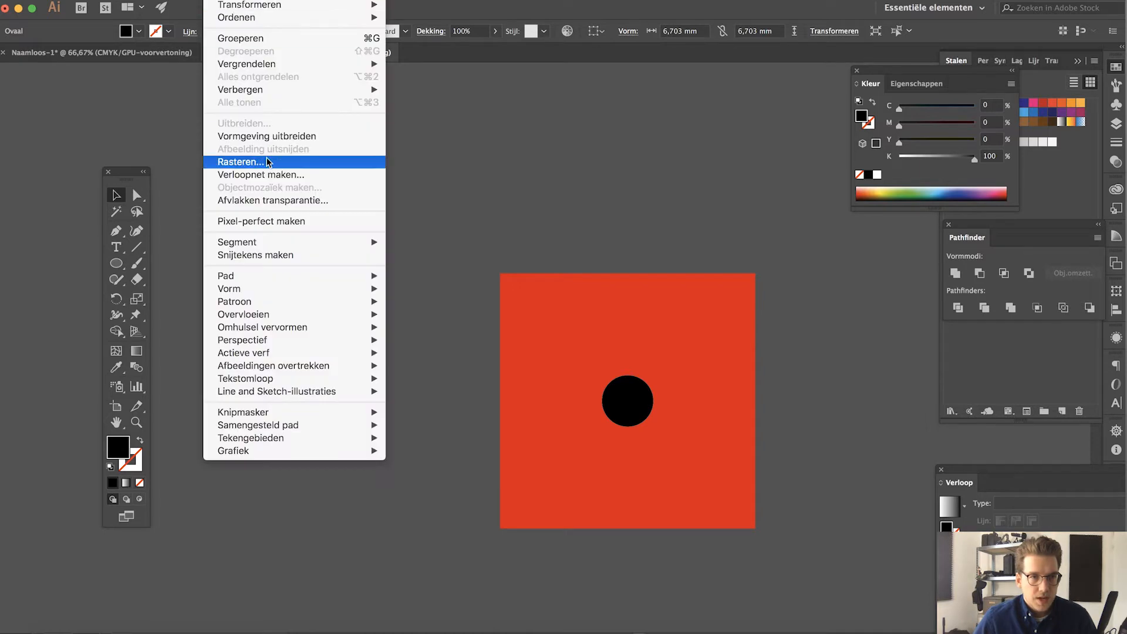
pyautogui.click(268, 138)
pyautogui.click(354, 144)
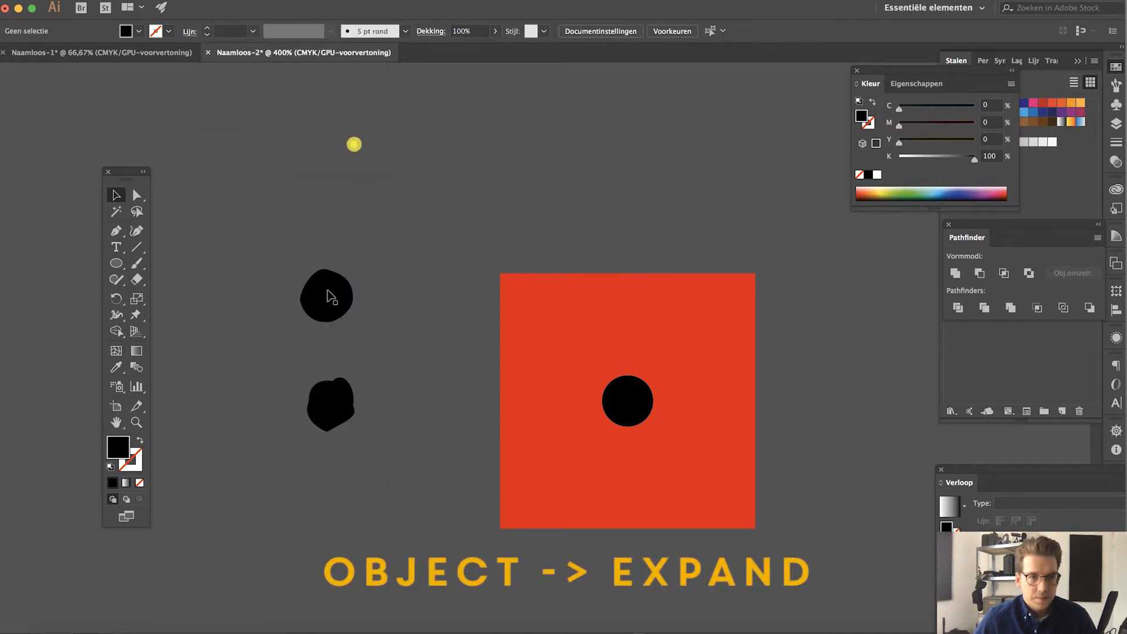
# Place copies of the upper distorted dot centred on all four corners of the red square.
pyautogui.moveTo(327, 297); pyautogui.dragTo(496, 322)
pyautogui.press('super+minus')
pyautogui.click(572, 548)
pyautogui.click(465, 397)
pyautogui.press('cmd+minus')
# Duplicate the red square with its five dots below the original and split the copy with Pathfinder Divide.
pyautogui.moveTo(468, 528); pyautogui.dragTo(678, 294)
pyautogui.scroll(-10, 670, 295)
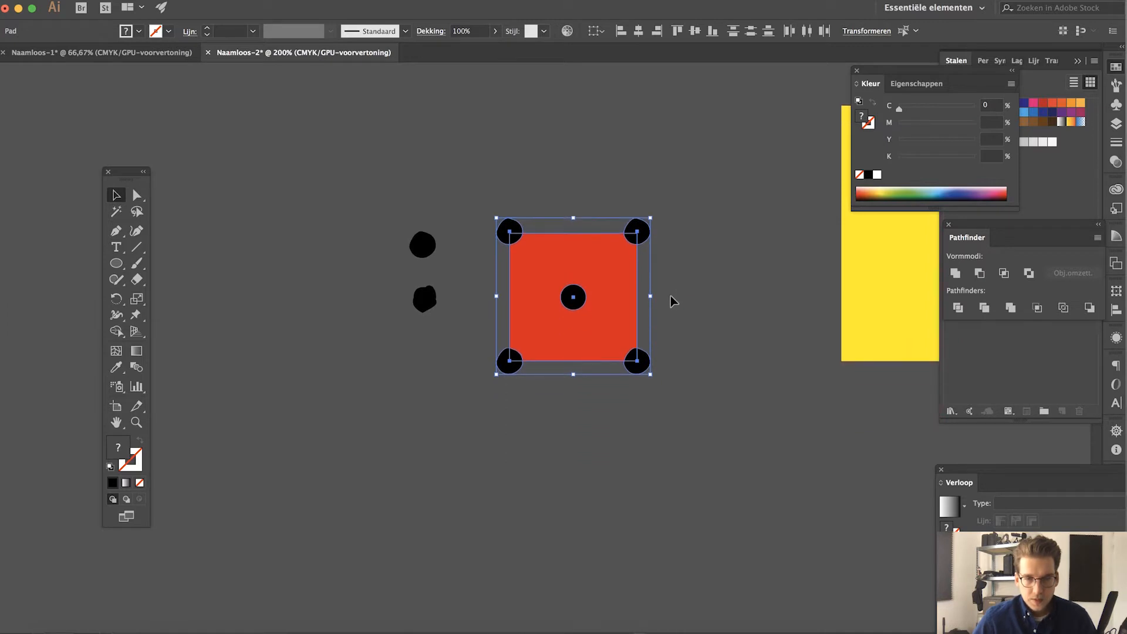
pyautogui.scroll(-3, 661, 288)
pyautogui.moveTo(587, 225); pyautogui.dragTo(601, 480)
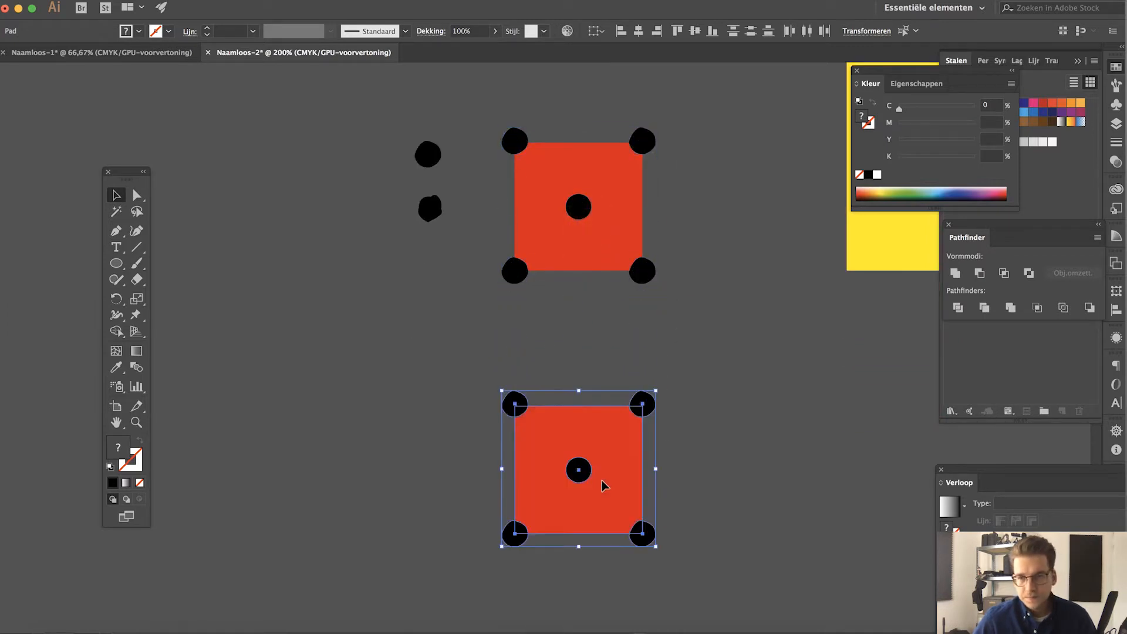
pyautogui.click(958, 309)
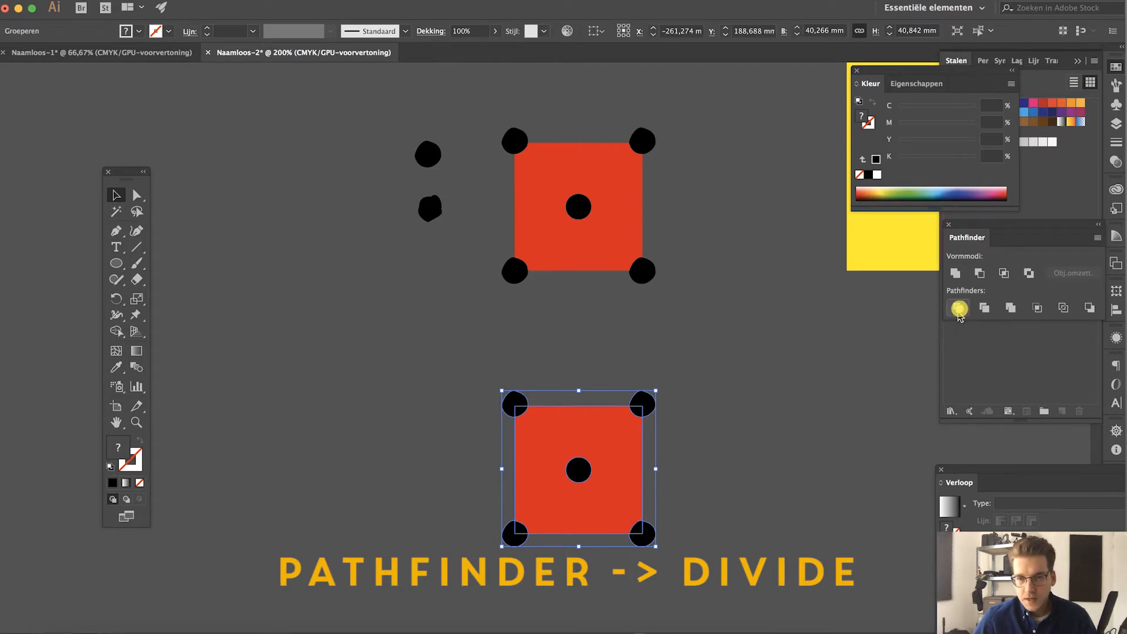
# Delete the parts of the four corner dots that extend outside the divided red square.
pyautogui.click(750, 557)
pyautogui.press('a')
pyautogui.moveTo(440, 583); pyautogui.dragTo(649, 367)
pyautogui.press('BackSpace')
pyautogui.press('BackSpace')
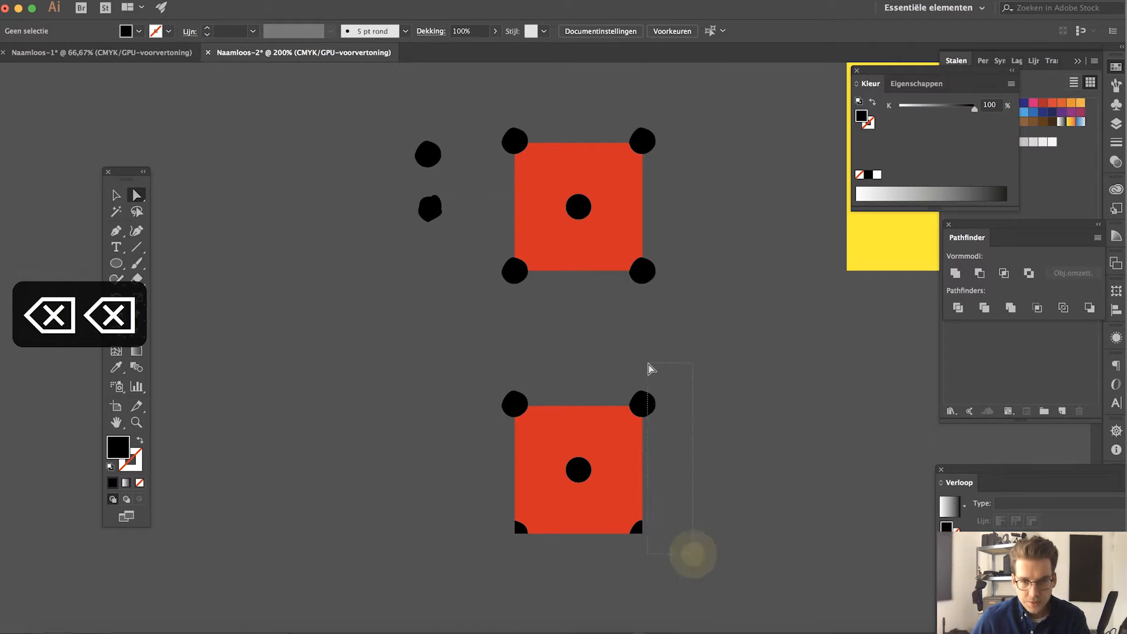
pyautogui.press('BackSpace')
pyautogui.press('BackSpace')
pyautogui.moveTo(415, 368); pyautogui.dragTo(565, 405)
pyautogui.press('BackSpace')
pyautogui.press('BackSpace')
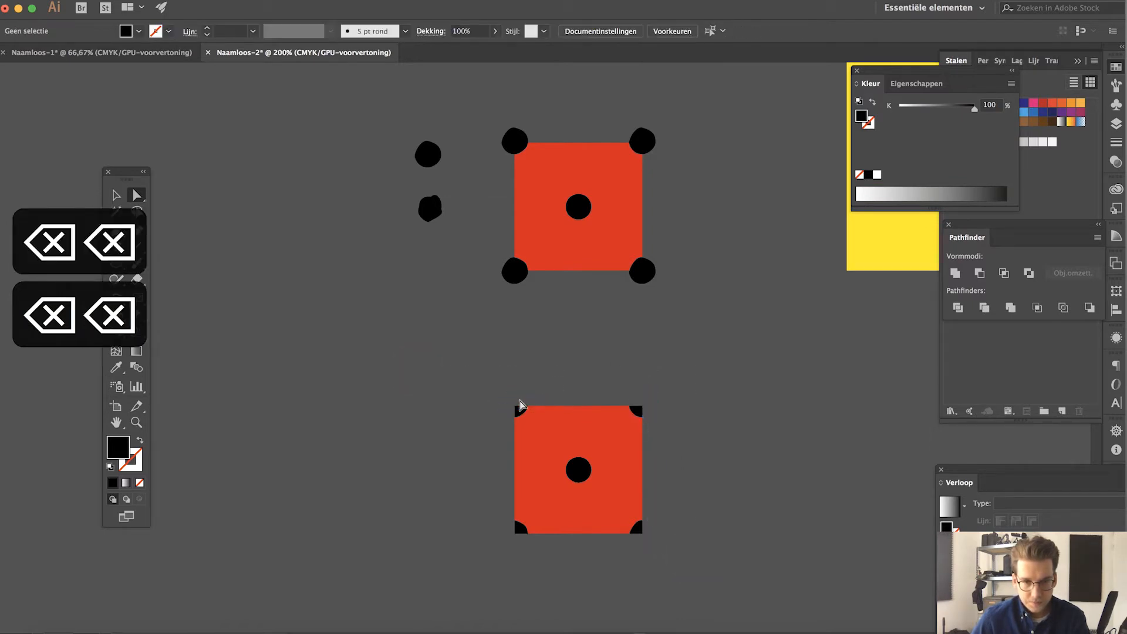
# Cover the large yellow square with copies of the trimmed red tile, arranged edge to edge in a two-by-two grid.
pyautogui.press('v')
pyautogui.moveTo(446, 567); pyautogui.dragTo(727, 382)
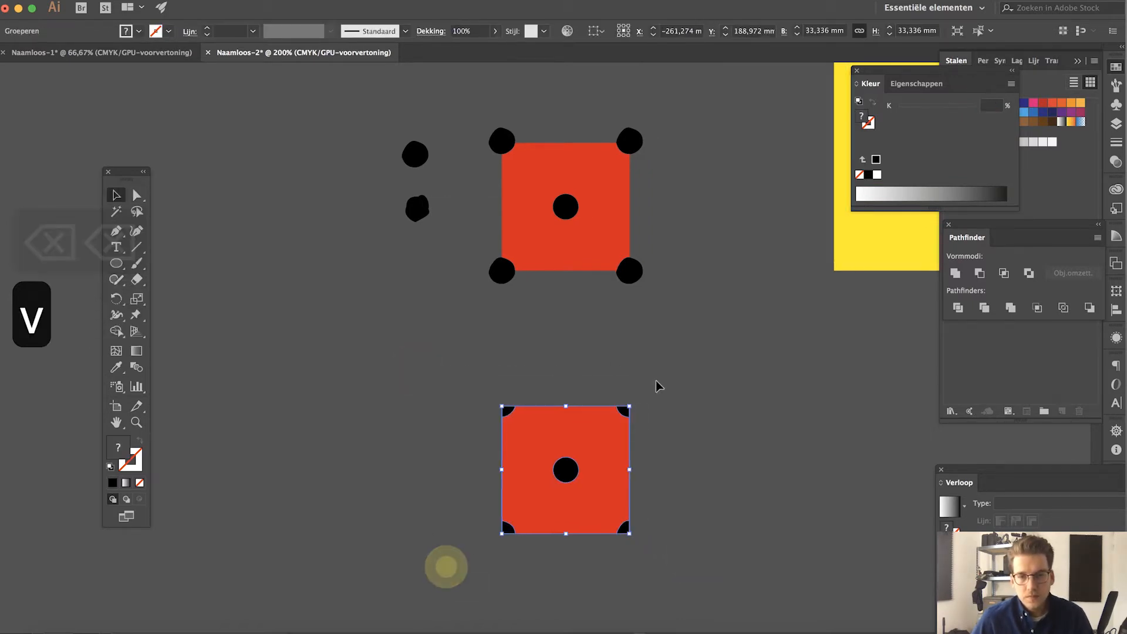
pyautogui.hscroll(10, 654, 382)
pyautogui.moveTo(362, 556); pyautogui.dragTo(692, 292)
pyautogui.scroll(4, 675, 372)
pyautogui.hscroll(2, 674, 373)
pyautogui.moveTo(644, 401); pyautogui.dragTo(635, 273)
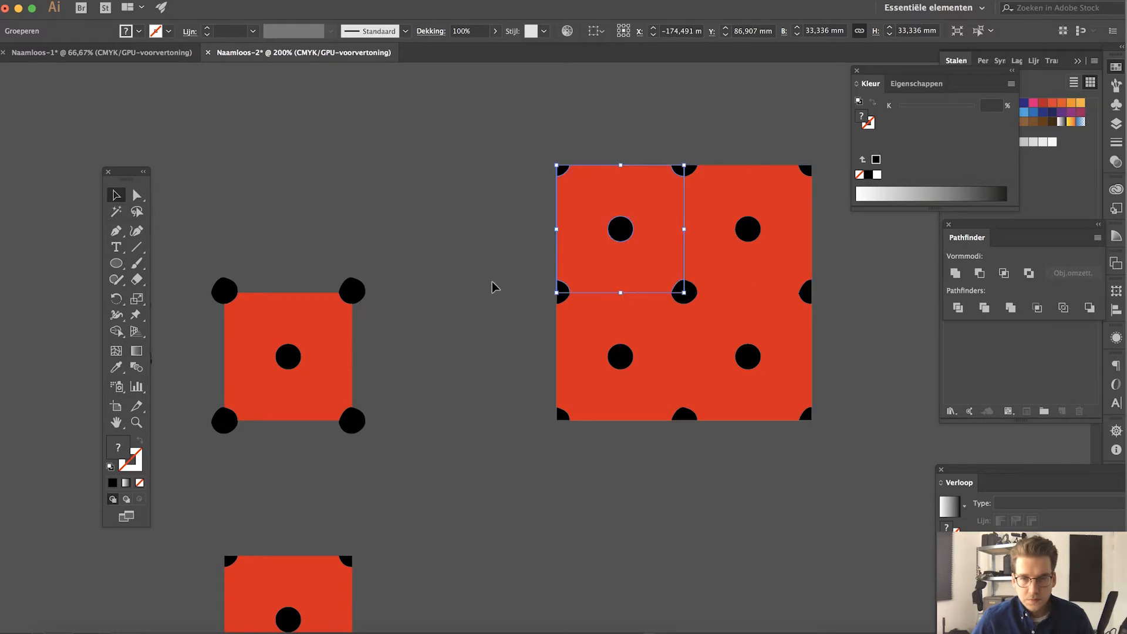
pyautogui.click(490, 283)
# Delete the red background shape inside each of the two lower tile groups, keeping their black dots.
pyautogui.press('super+equal')
pyautogui.press('super+equal')
pyautogui.hscroll(2, 599, 348)
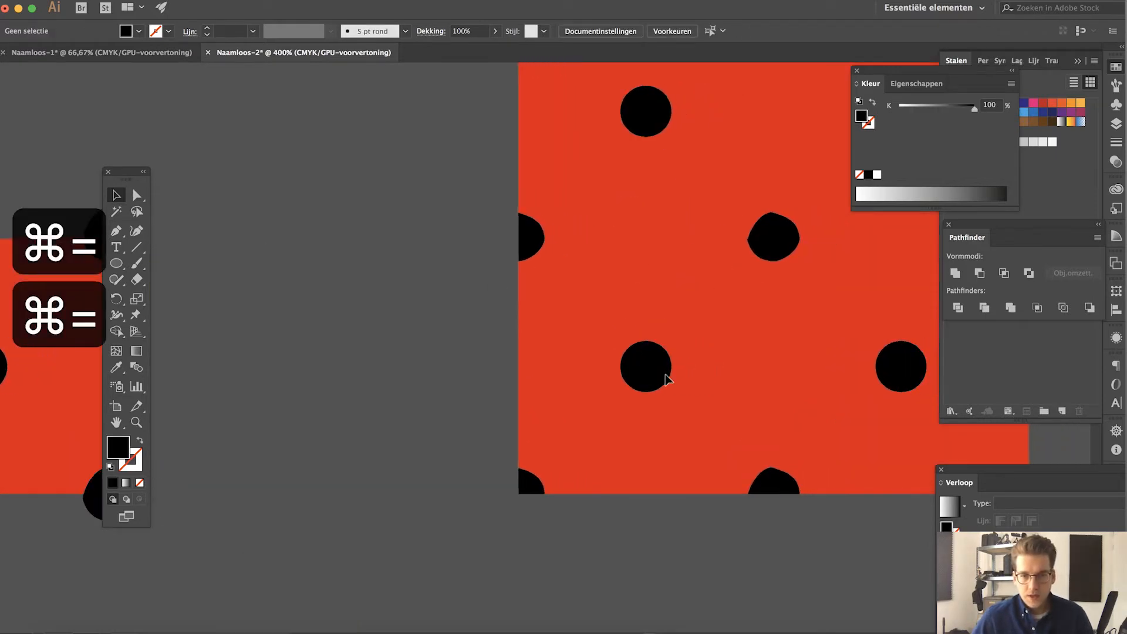
pyautogui.press('super+minus')
pyautogui.press('super+minus')
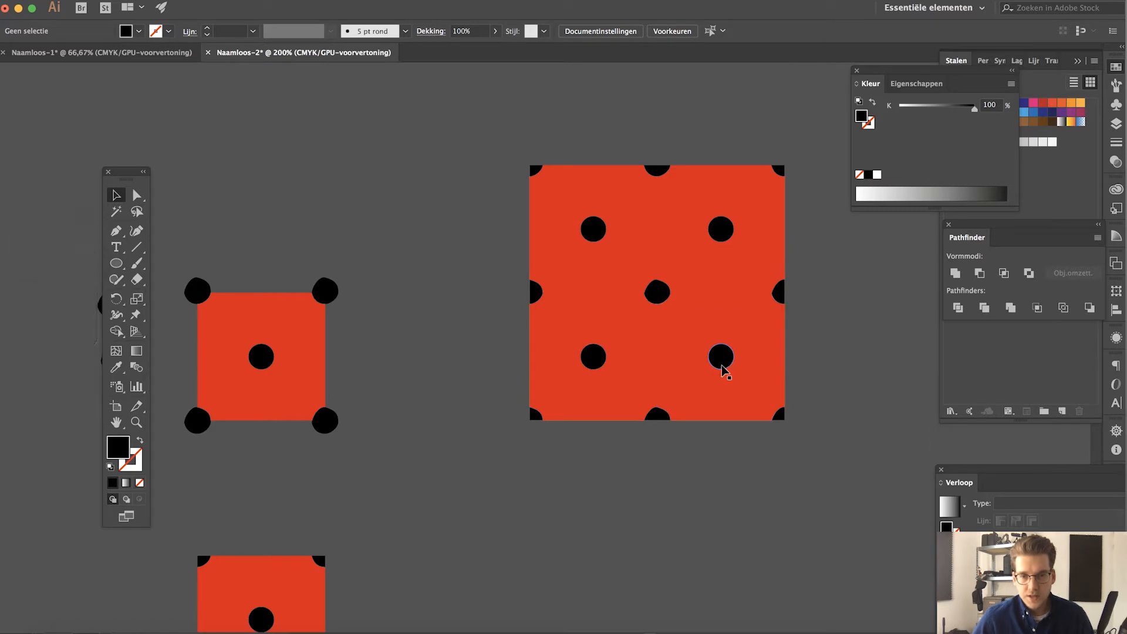
pyautogui.click(673, 333)
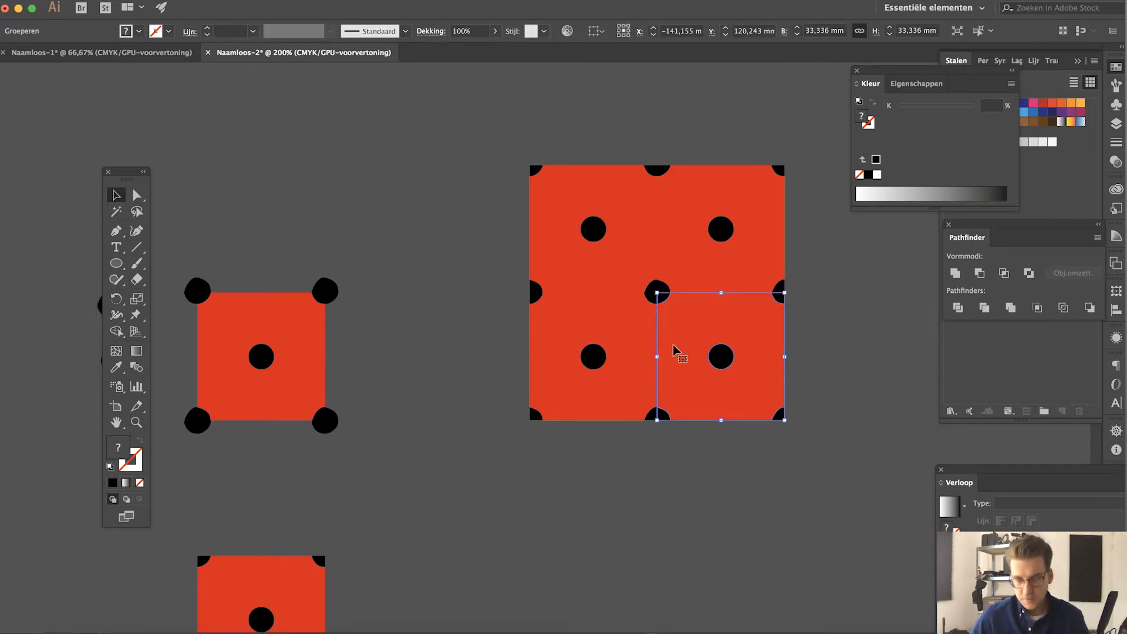
pyautogui.doubleClick(684, 320)
pyautogui.click(687, 319)
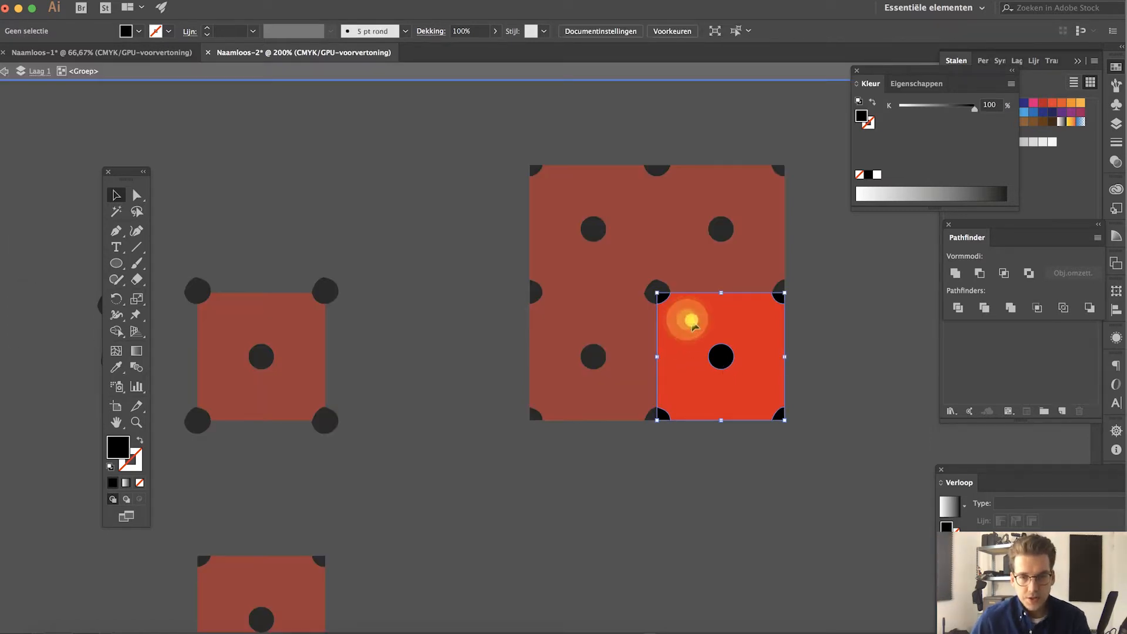
pyautogui.press('BackSpace')
pyautogui.doubleClick(620, 318)
pyautogui.doubleClick(616, 318)
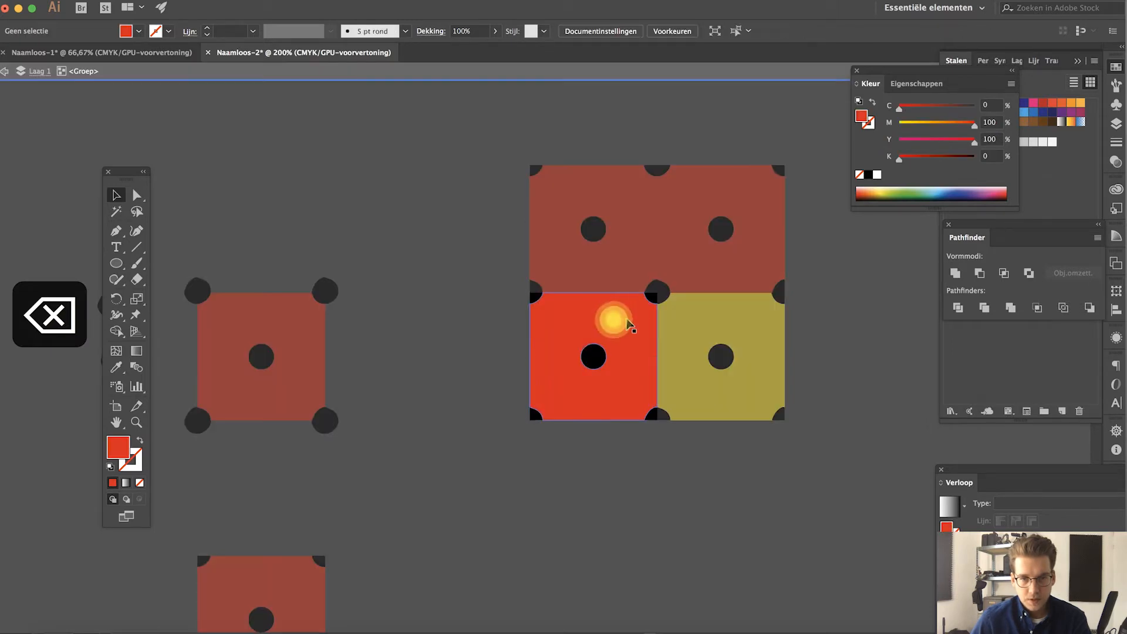
pyautogui.click(627, 320)
pyautogui.press('BackSpace')
# Delete the red background shape inside each of the two upper tile groups, keeping their black dots.
pyautogui.doubleClick(609, 264)
pyautogui.doubleClick(610, 264)
pyautogui.click(614, 267)
pyautogui.press('BackSpace')
pyautogui.doubleClick(698, 272)
pyautogui.doubleClick(700, 273)
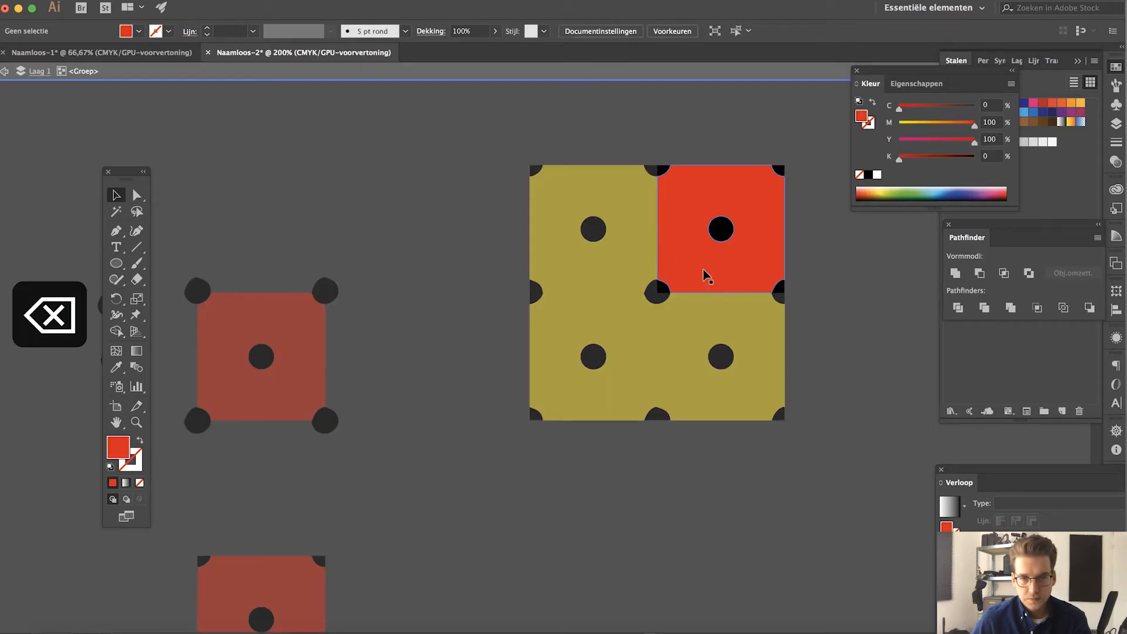
pyautogui.click(704, 273)
pyautogui.press('BackSpace')
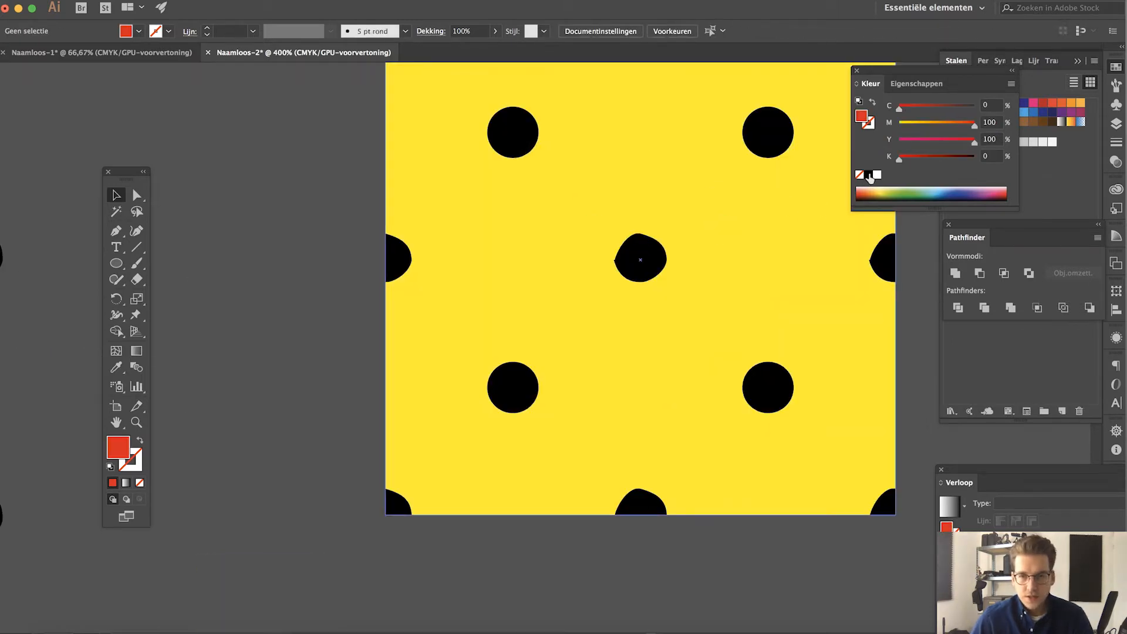
# Draw a black circle about 6,4 mm in diameter beside the yellow pattern and place a copy below it.
pyautogui.click(868, 175)
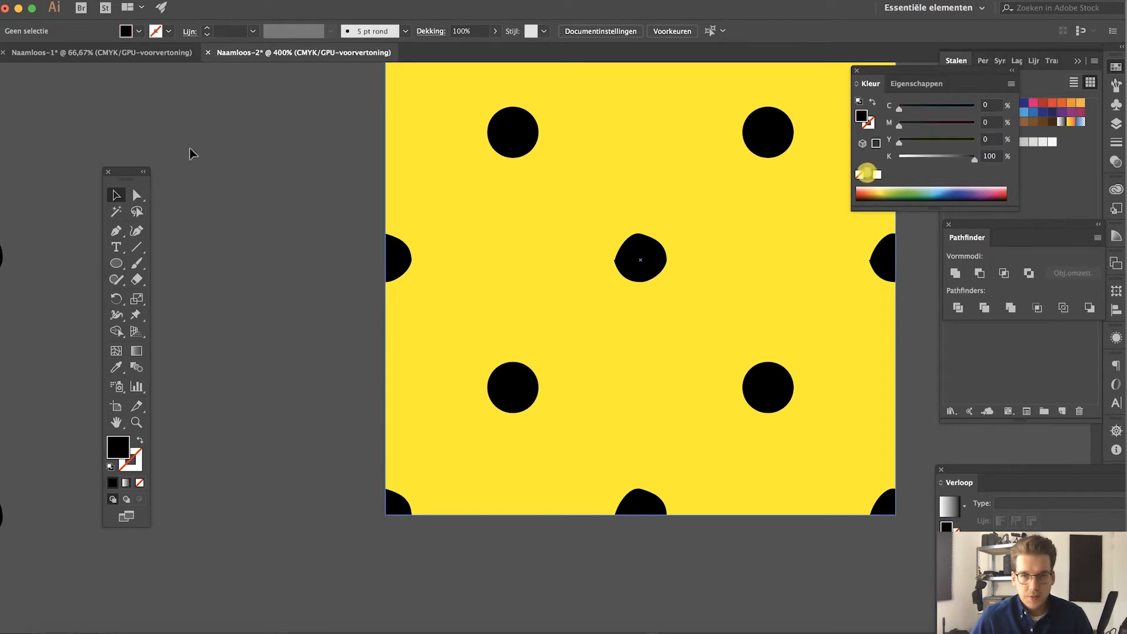
pyautogui.click(116, 263)
pyautogui.moveTo(252, 246); pyautogui.dragTo(253, 354)
pyautogui.press('v')
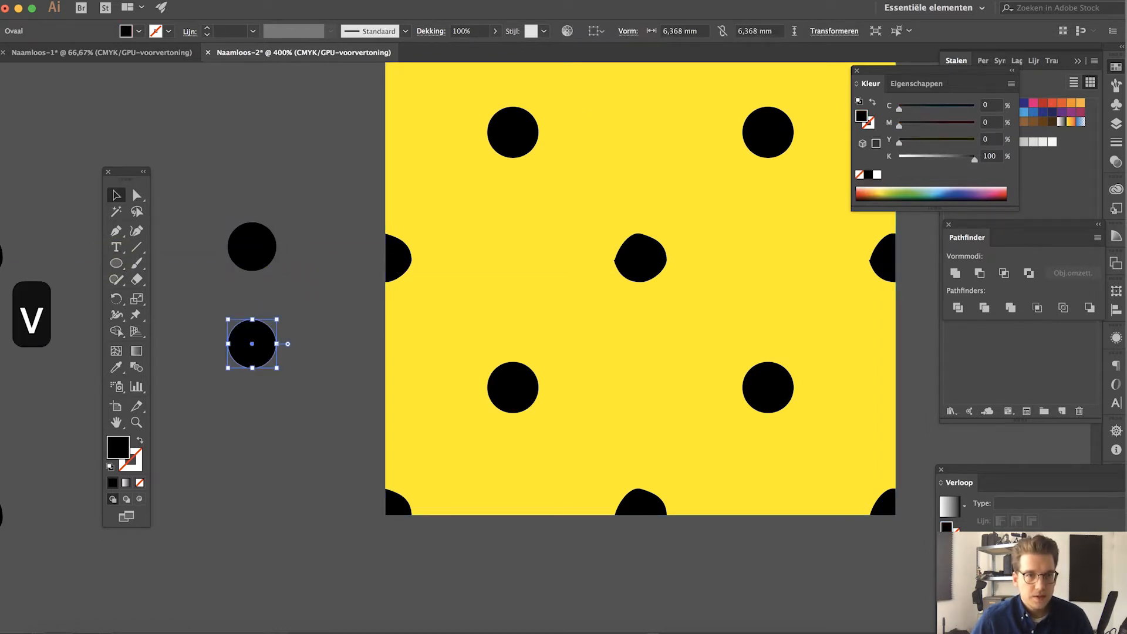
# Apply a slight bloat to the lower loose black circle with the Pucker & Bloat (Plooi en bol) effect.
pyautogui.click(355, 1)
pyautogui.moveTo(449, 188)
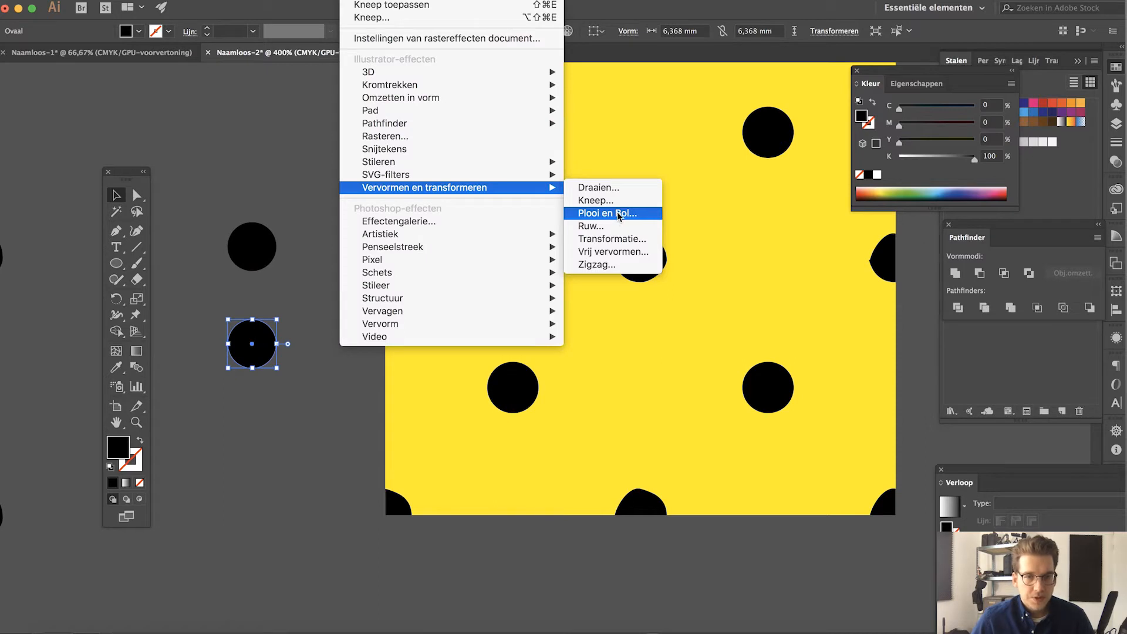
pyautogui.click(619, 214)
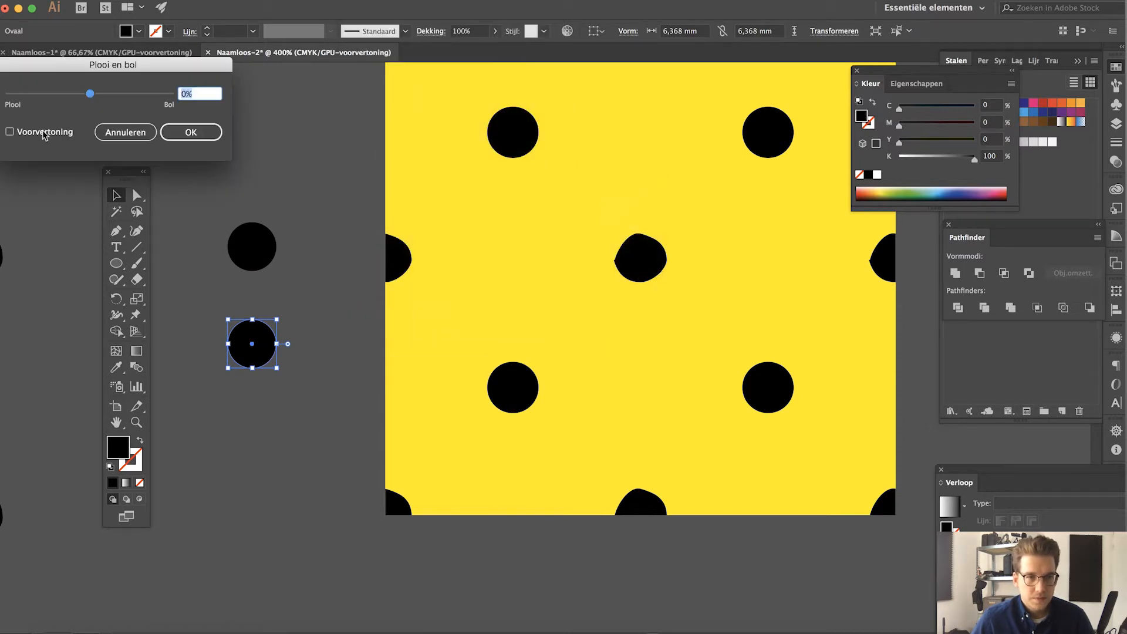
pyautogui.moveTo(90, 93)
pyautogui.mouseDown()
pyautogui.moveTo(127, 94)
pyautogui.moveTo(101, 96)
pyautogui.mouseUp()
pyautogui.click(178, 133)
pyautogui.click(304, 355)
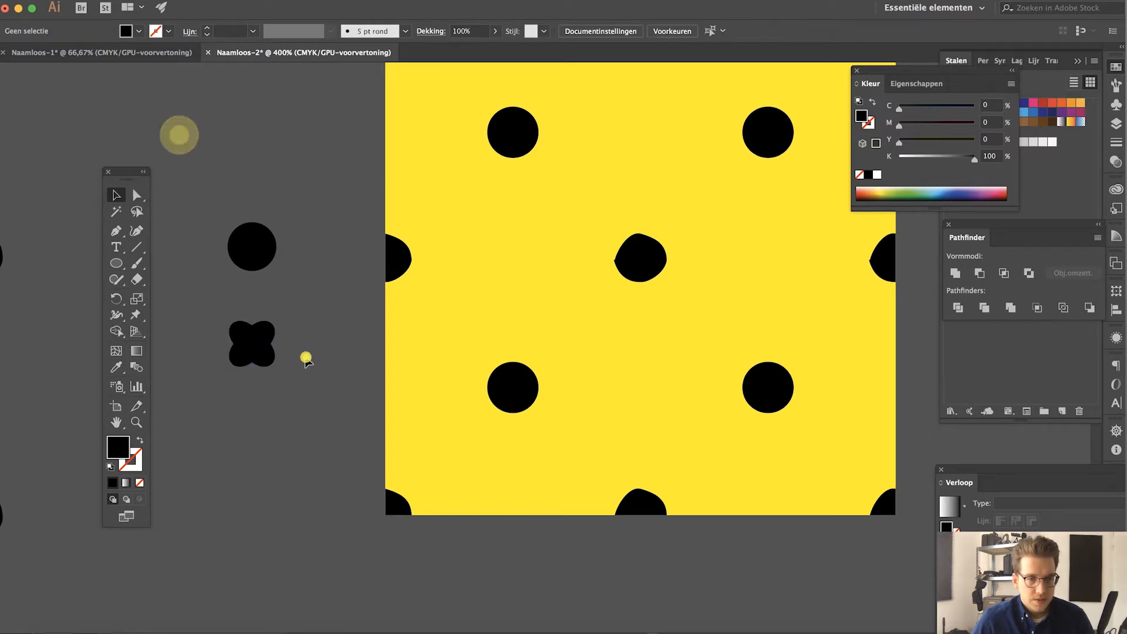
# Expand the appearance of the bloated four-lobed shape beside the yellow pattern.
pyautogui.click(258, 355)
pyautogui.click(220, 2)
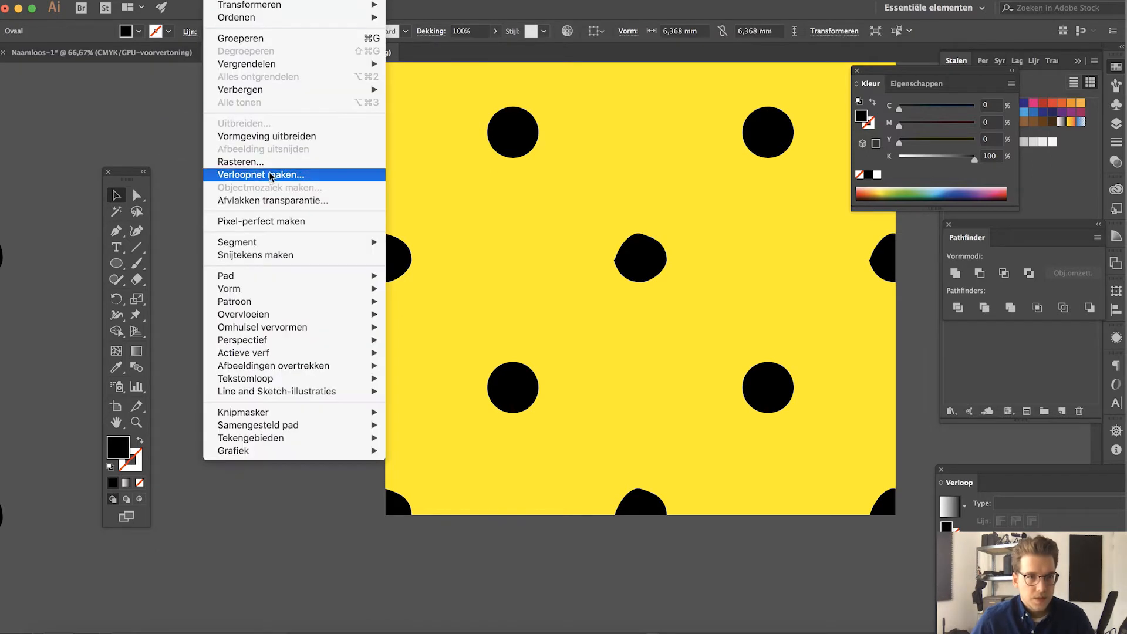
pyautogui.click(284, 137)
pyautogui.click(295, 364)
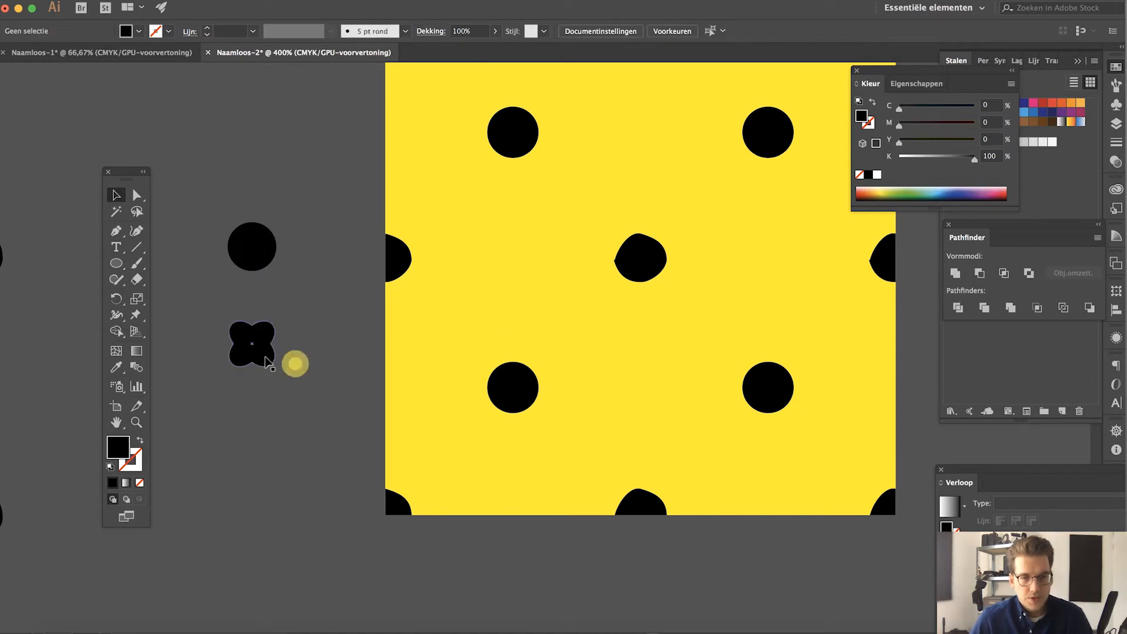
# Delete the two upper pieces of the yellow pattern's central dot inside their tile groups.
pyautogui.click(641, 252)
pyautogui.doubleClick(630, 250)
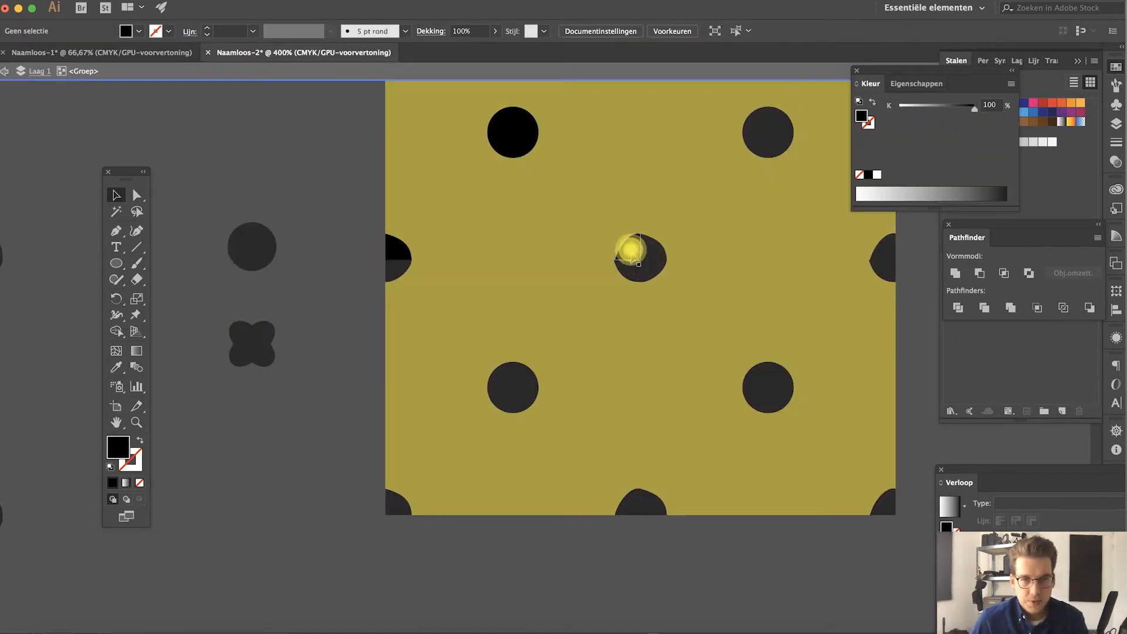
pyautogui.doubleClick(630, 250)
pyautogui.press('BackSpace')
pyautogui.doubleClick(655, 250)
pyautogui.doubleClick(652, 250)
pyautogui.press('BackSpace')
pyautogui.doubleClick(529, 257)
# Delete the remaining lower pieces of the central dot while working in outline view, and return to the preview.
pyautogui.press('super+y')
pyautogui.press('a')
pyautogui.moveTo(601, 293); pyautogui.dragTo(671, 251)
pyautogui.press('BackSpace')
pyautogui.press('super+z')
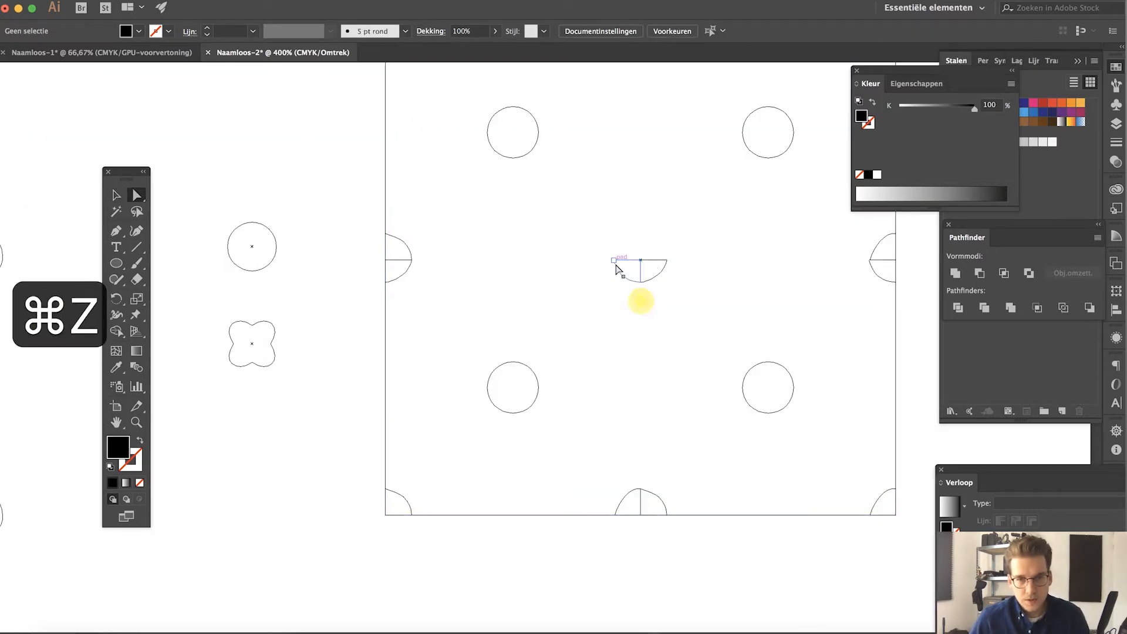
pyautogui.click(639, 258)
pyautogui.press('super+y')
# Place a copy of the four-lobed shape at the centre of the yellow pattern.
pyautogui.press('v')
pyautogui.moveTo(262, 340); pyautogui.dragTo(658, 268)
pyautogui.click(334, 352)
pyautogui.press('super+minus')
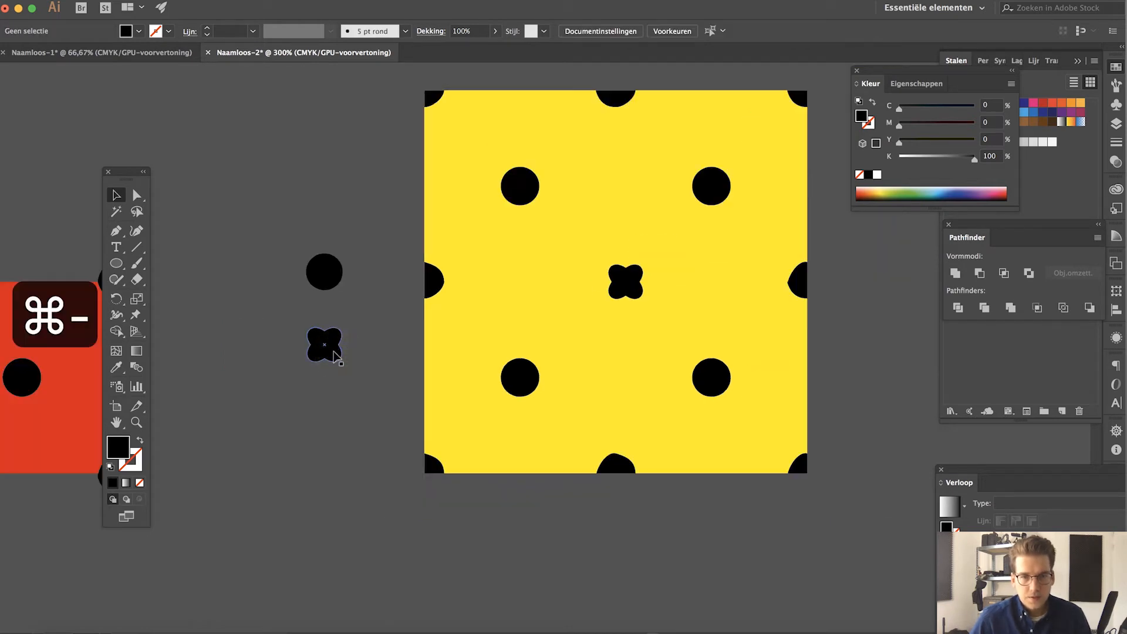
# Duplicate the plain black circle beside the pattern and place the copy just above it.
pyautogui.click(329, 276)
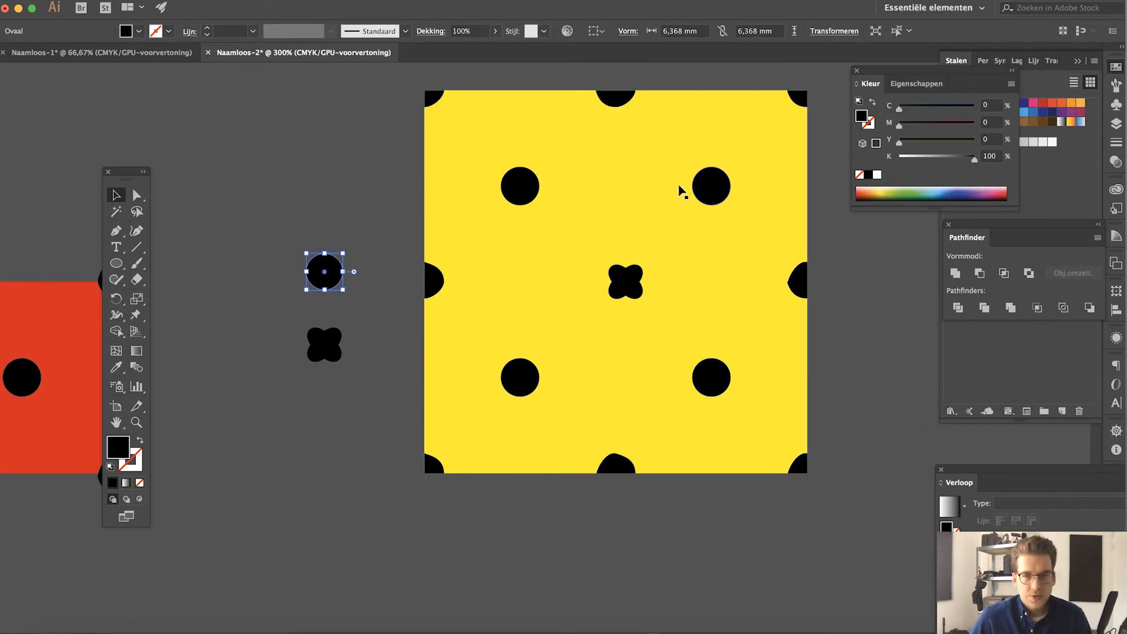
pyautogui.click(344, 219)
pyautogui.moveTo(326, 280); pyautogui.dragTo(326, 221)
# Distort the copied circle with the Tweak (Kneep) effect at 15% horizontal and 10% vertical, relative, with preview enabled.
pyautogui.click(356, 1)
pyautogui.moveTo(419, 192)
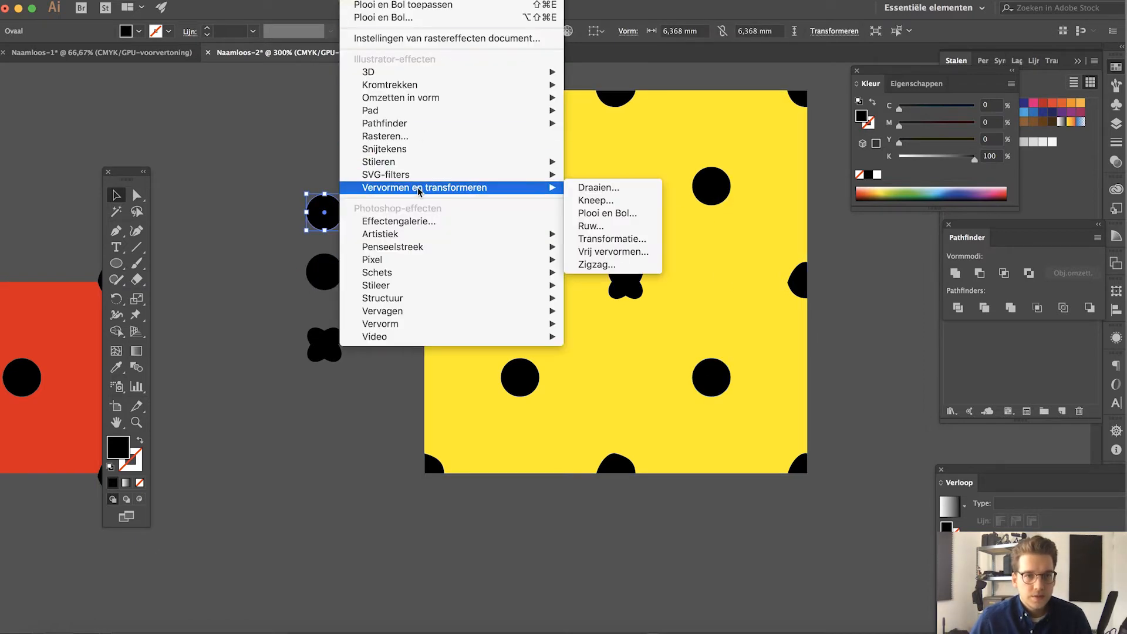
pyautogui.click(618, 206)
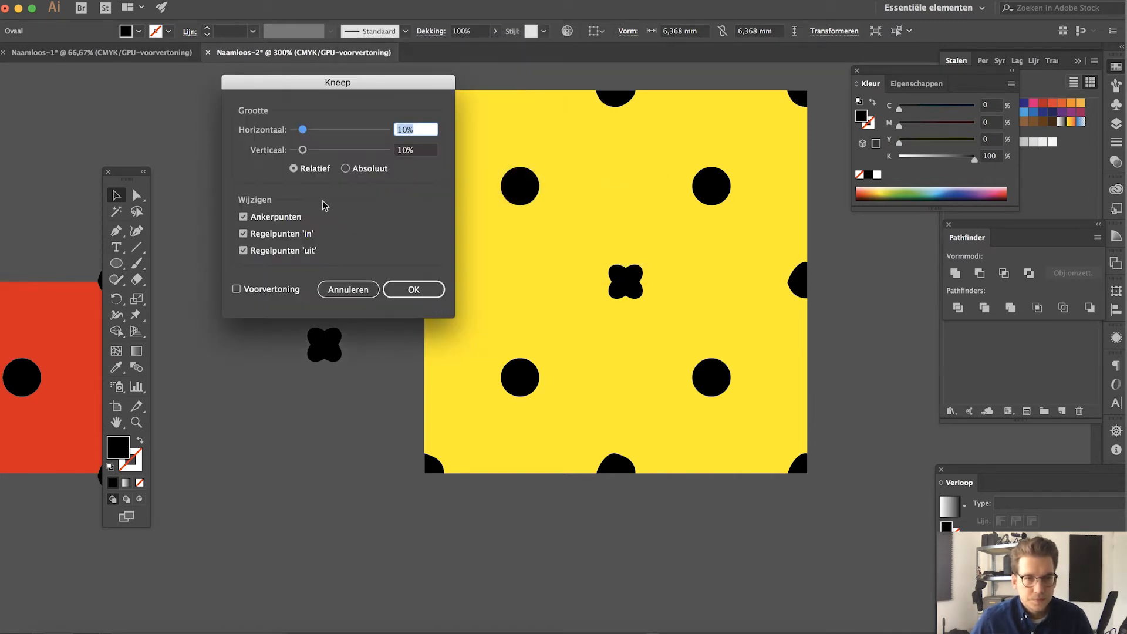
pyautogui.moveTo(358, 83); pyautogui.dragTo(532, 164)
pyautogui.click(449, 369)
pyautogui.click(596, 211)
pyautogui.write('15')
pyautogui.click(594, 230)
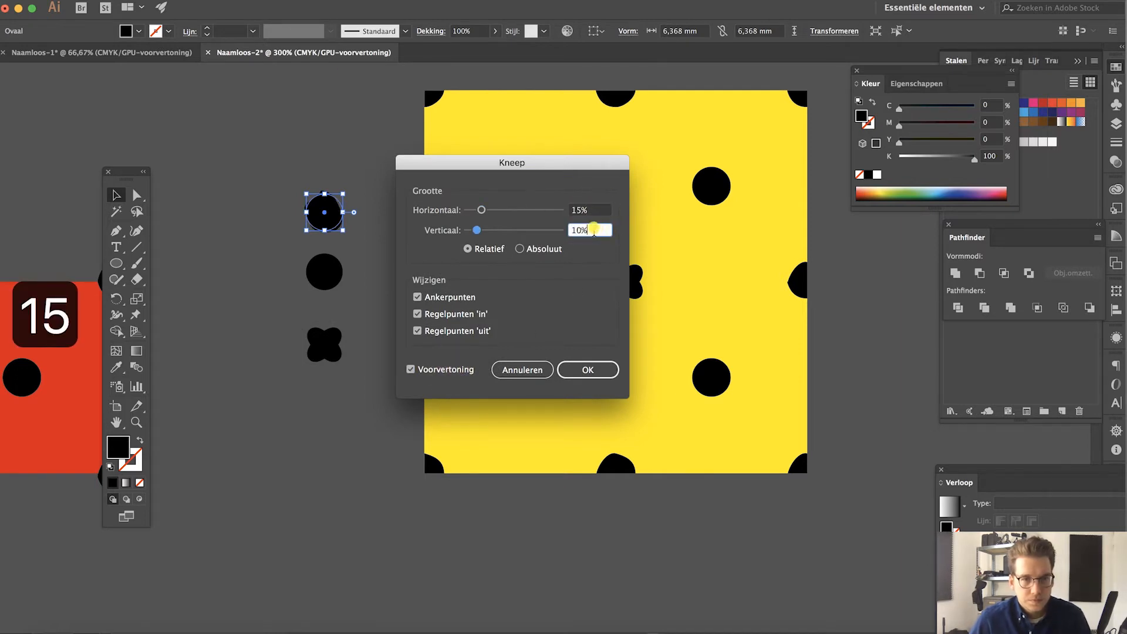
pyautogui.click(534, 251)
pyautogui.click(477, 249)
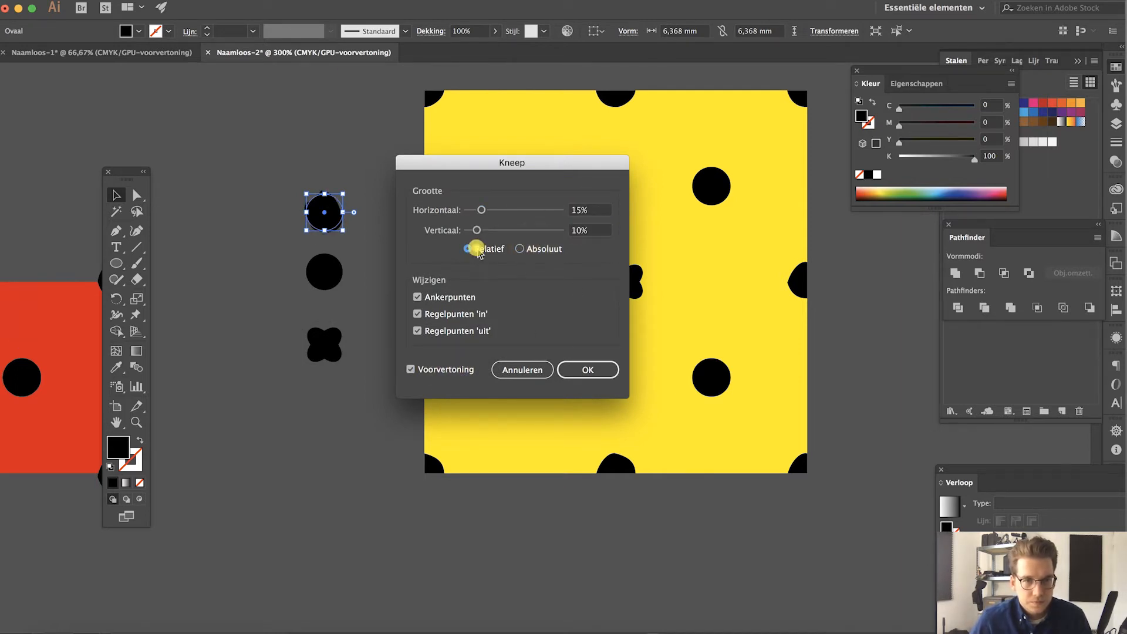
pyautogui.click(580, 372)
pyautogui.click(244, 202)
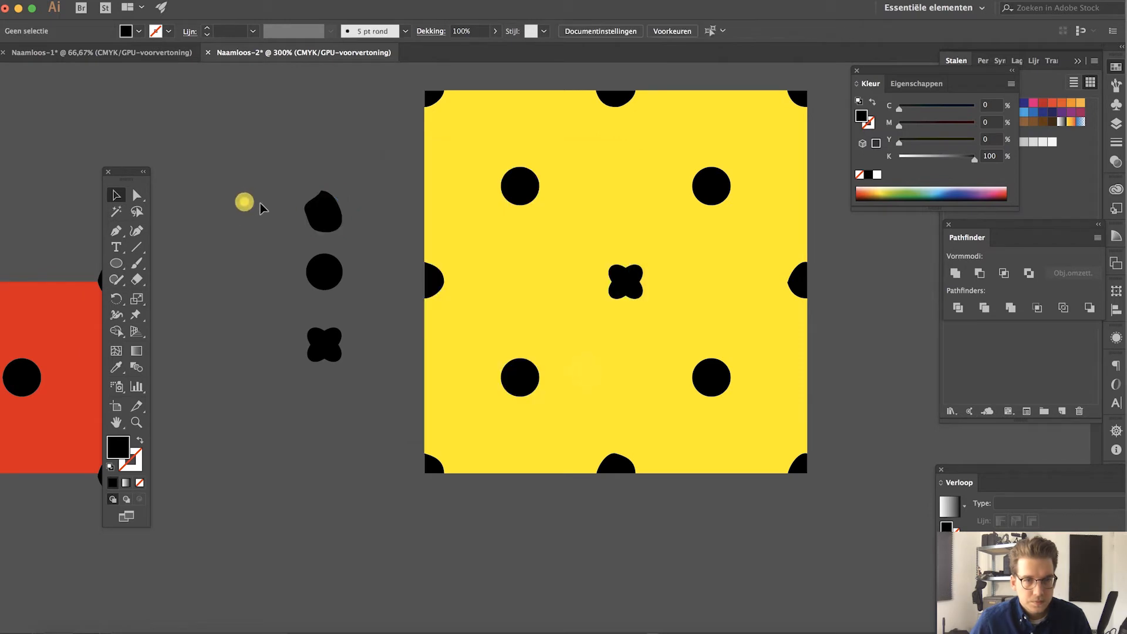
# Copy the tweaked dot diagonally above the original and expand the copy's appearance.
pyautogui.moveTo(320, 212); pyautogui.dragTo(356, 153)
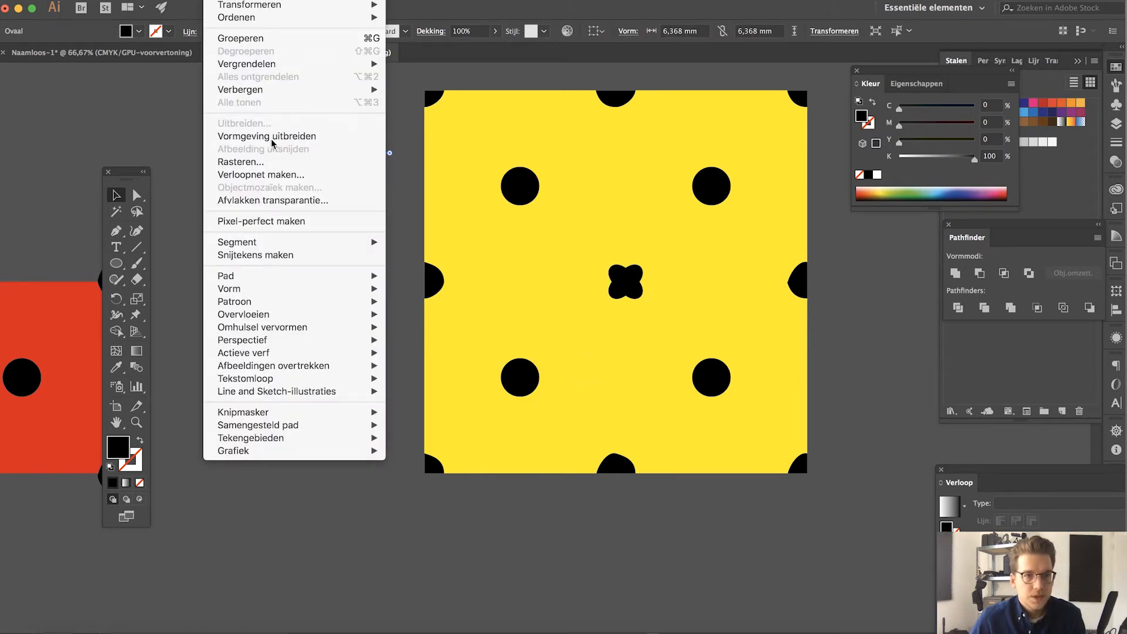
pyautogui.click(270, 139)
pyautogui.click(286, 153)
# Replace the round dot in the yellow pattern's upper-right quarter with a copy of the expanded irregular dot.
pyautogui.moveTo(364, 153); pyautogui.dragTo(721, 191)
pyautogui.press('super+c')
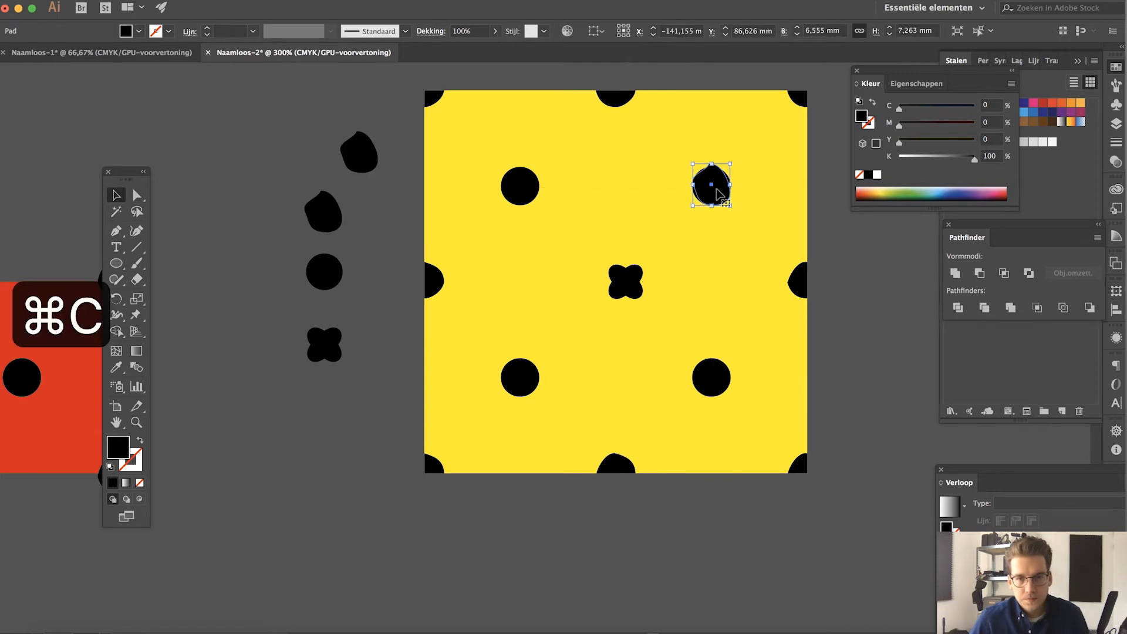
pyautogui.press('BackSpace')
pyautogui.doubleClick(713, 188)
pyautogui.press('BackSpace')
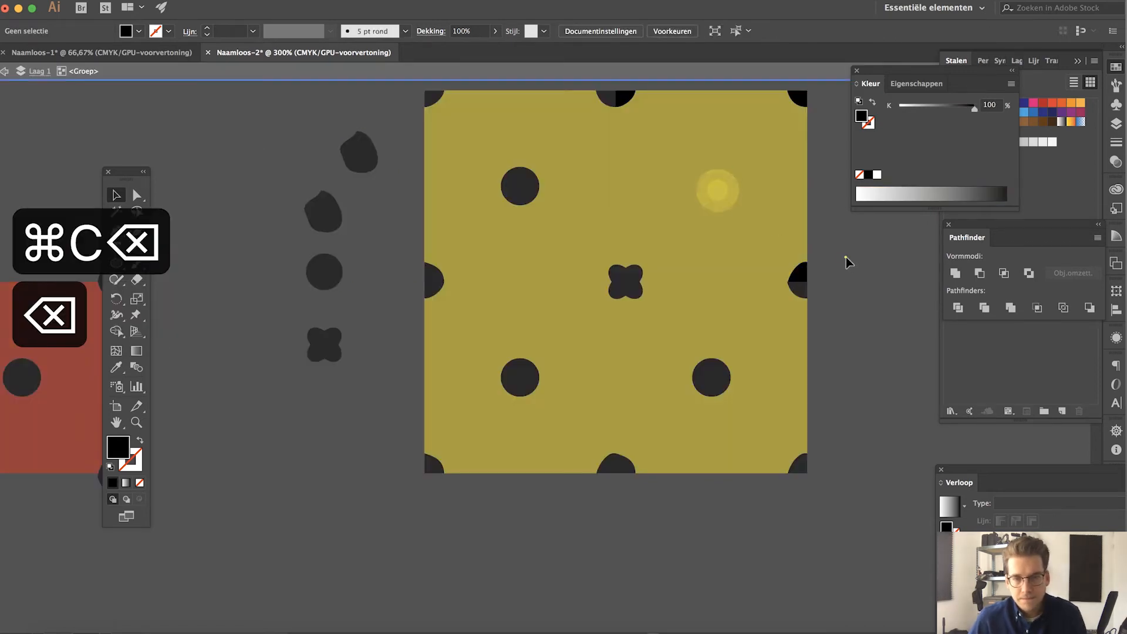
pyautogui.doubleClick(847, 258)
pyautogui.press('super+f')
pyautogui.click(848, 262)
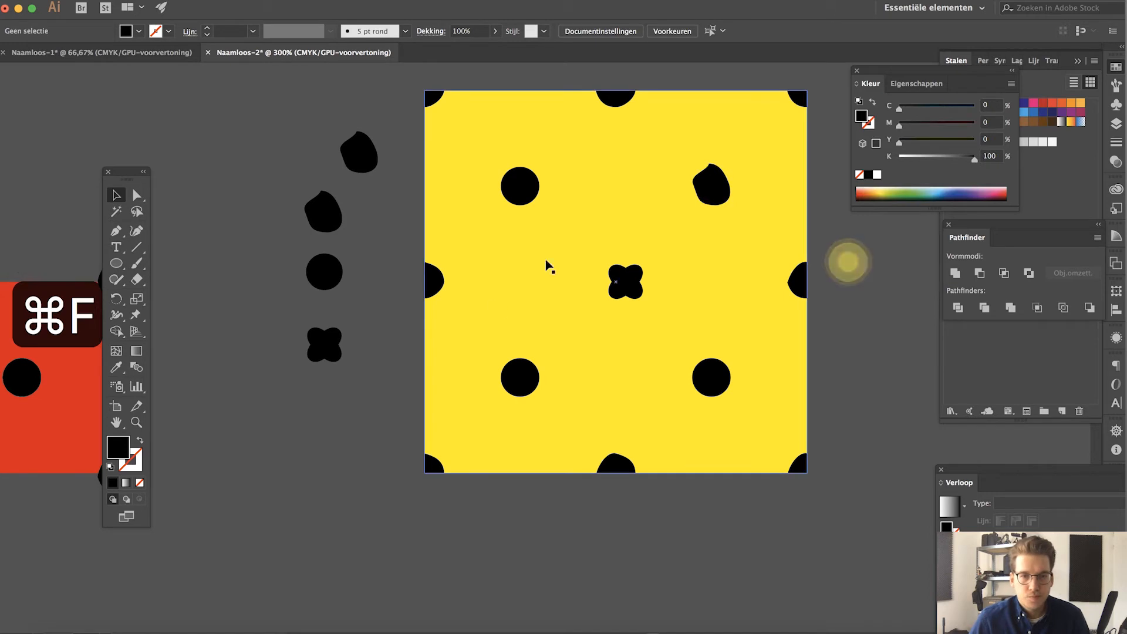
# Distort the remaining plain circle beside the pattern with the Tweak (Kneep) effect at 20% horizontal and 20% vertical.
pyautogui.click(323, 275)
pyautogui.click(357, 2)
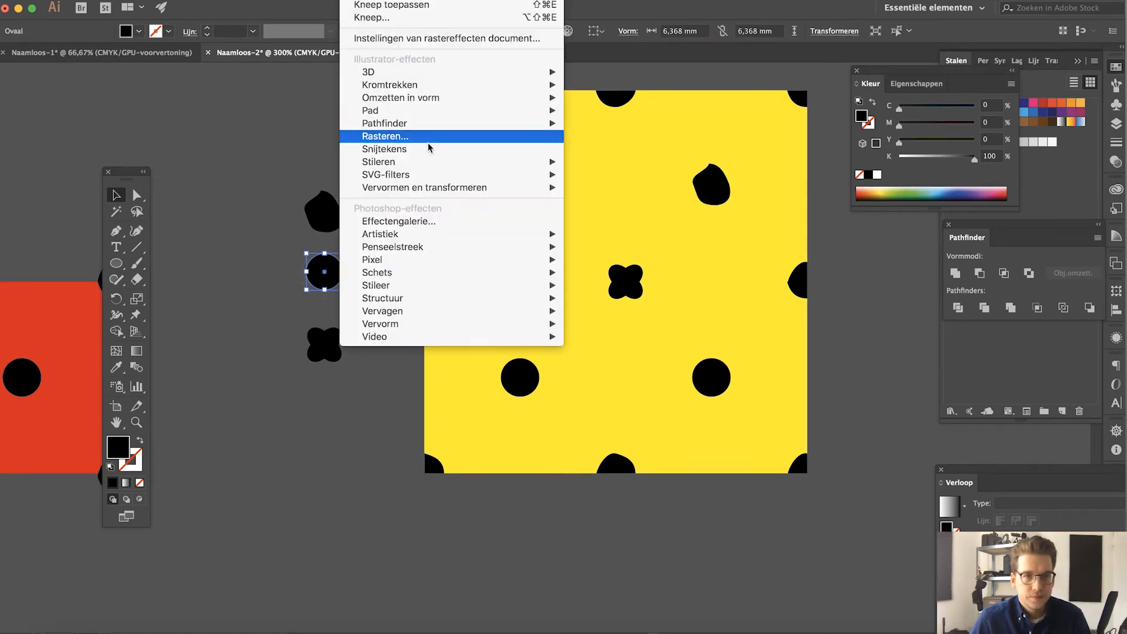
pyautogui.moveTo(439, 193)
pyautogui.click(597, 198)
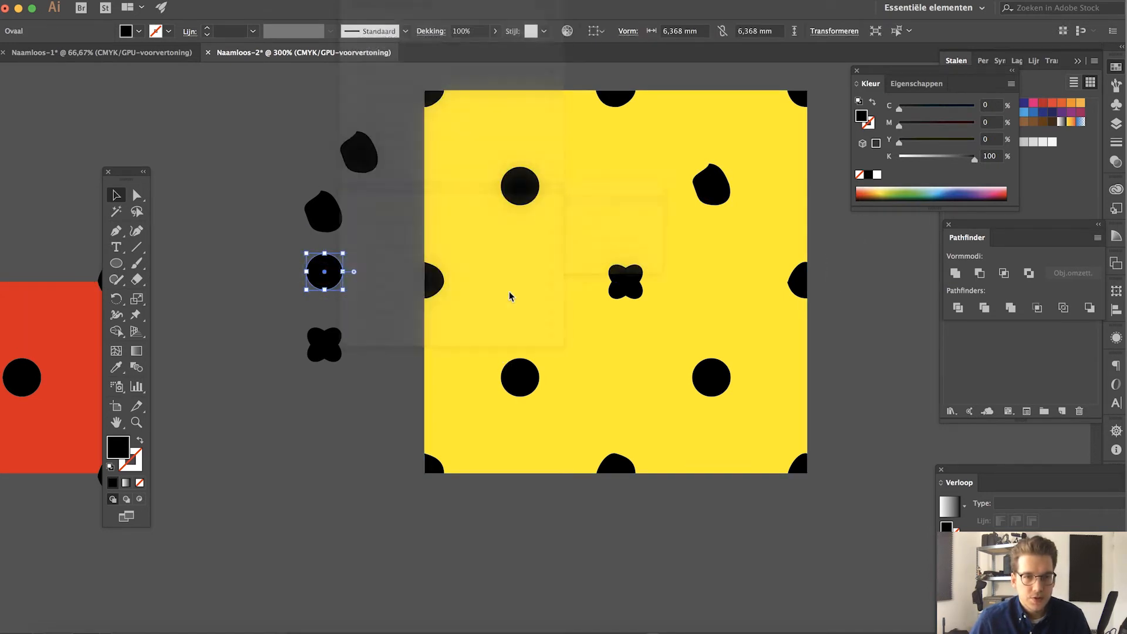
pyautogui.write('20')
pyautogui.moveTo(590, 229); pyautogui.dragTo(576, 232)
pyautogui.write('20')
pyautogui.click(589, 369)
# Copy the tweaked dot below the four-lobed shape, expand it, and replace the pattern's lower-left round dot with a copy.
pyautogui.moveTo(322, 281); pyautogui.dragTo(330, 426)
pyautogui.press('super+c')
pyautogui.doubleClick(521, 378)
pyautogui.press('BackSpace')
pyautogui.click(266, 136)
# Replace the round dot in the yellow pattern's upper-left quarter with another irregular dot.
pyautogui.doubleClick(521, 187)
pyautogui.press('super+c')
pyautogui.press('BackSpace')
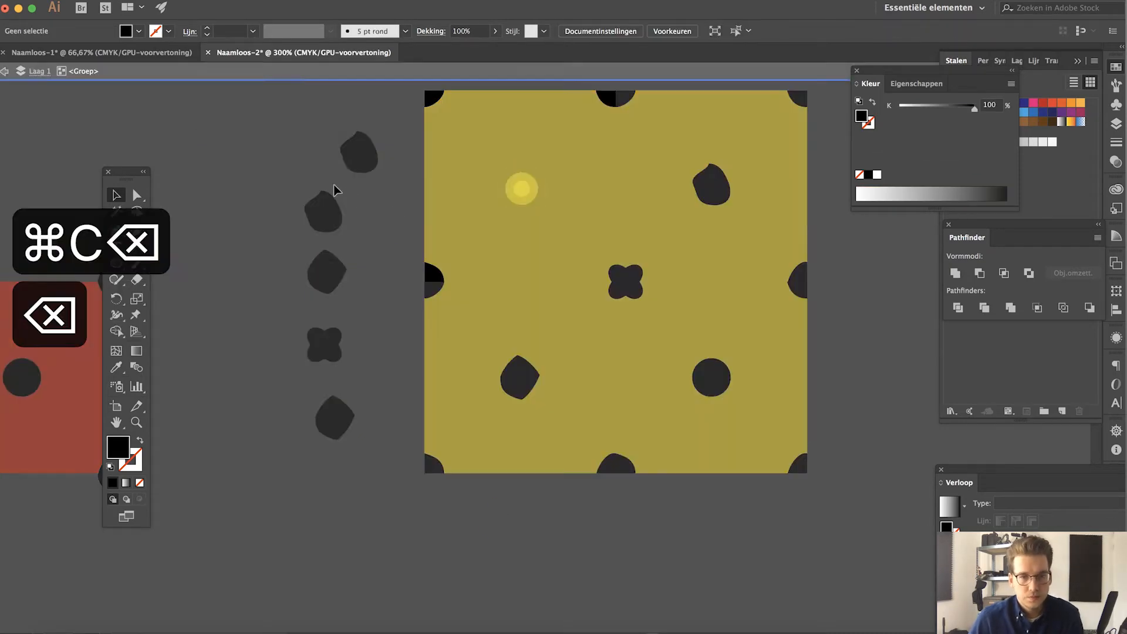
pyautogui.press('v')
# Make another expanded irregular dot beside the four-lobed shape and replace the pattern's lower-right round dot with a copy of it.
pyautogui.click(352, 2)
pyautogui.moveTo(235, 334)
pyautogui.mouseDown()
pyautogui.moveTo(268, 365)
pyautogui.moveTo(710, 379)
pyautogui.mouseUp()
pyautogui.click(220, 1)
pyautogui.click(266, 136)
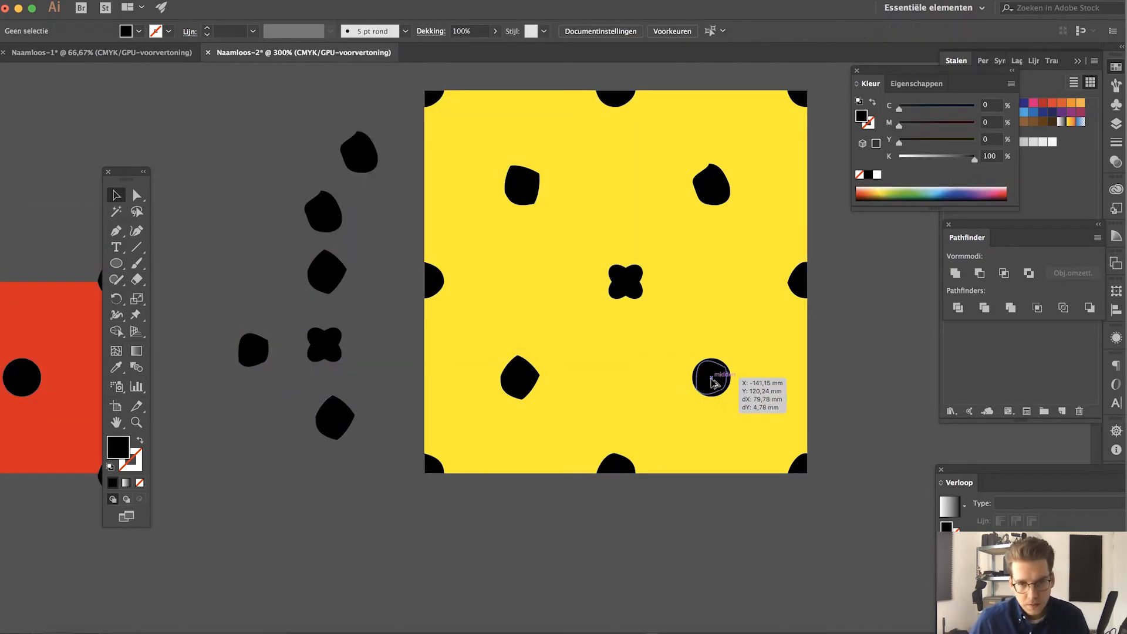
pyautogui.press('super+c')
pyautogui.press('BackSpace')
pyautogui.doubleClick(711, 379)
pyautogui.press('BackSpace')
pyautogui.press('super+f')
pyautogui.doubleClick(828, 377)
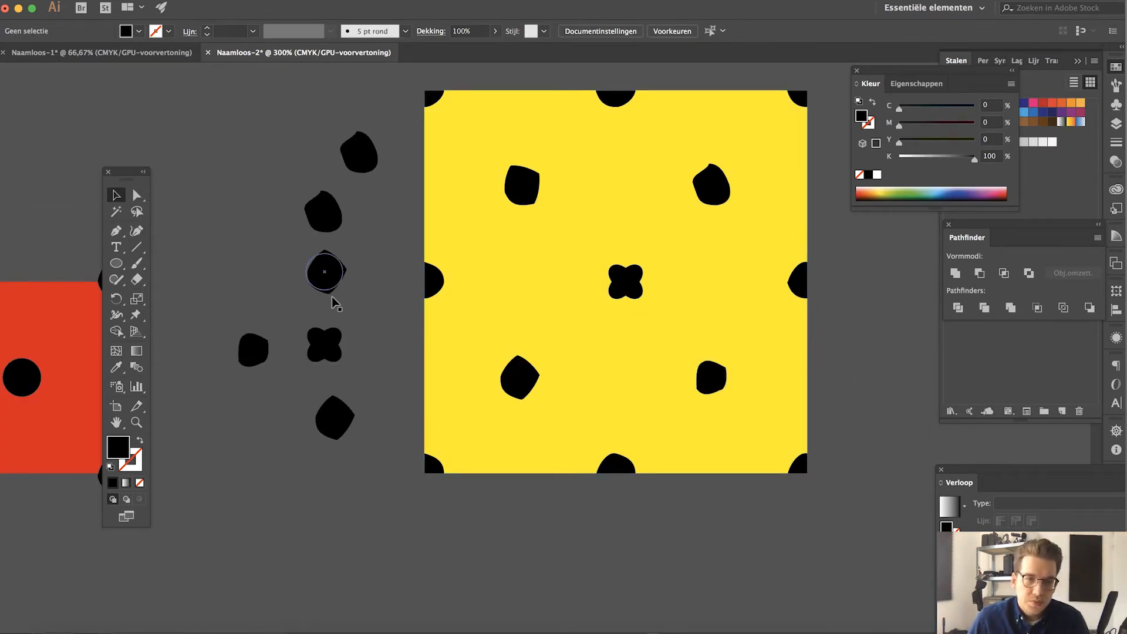
# Expand the last tweaked dot and place a rotated copy over the four-lobed shape at the pattern's centre.
pyautogui.click(218, 1)
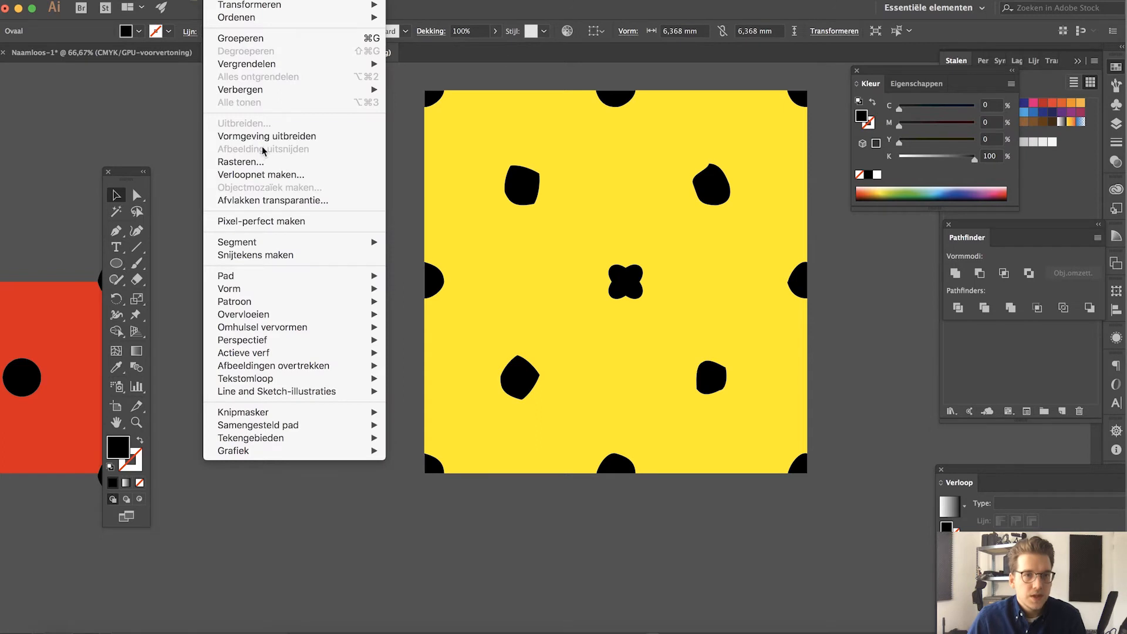
pyautogui.press('Escape')
pyautogui.click(234, 238)
pyautogui.moveTo(330, 272); pyautogui.dragTo(625, 279)
pyautogui.moveTo(651, 315); pyautogui.dragTo(667, 287)
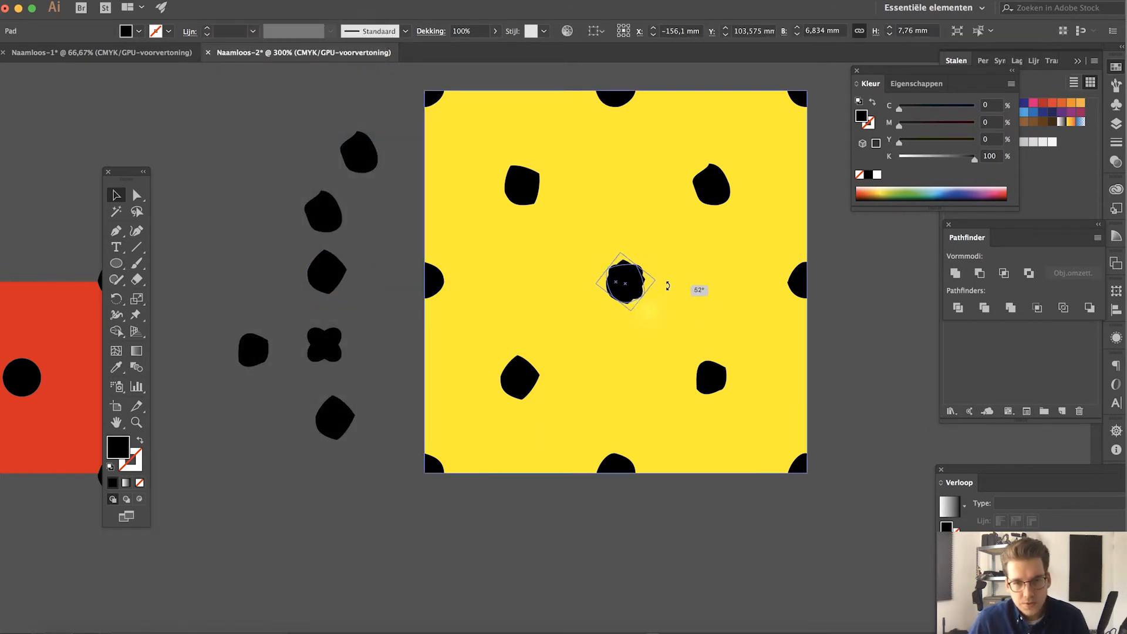
# Delete the central four-lobed shape and paste the rotated irregular dot in its place.
pyautogui.press('super+c')
pyautogui.press('BackSpace')
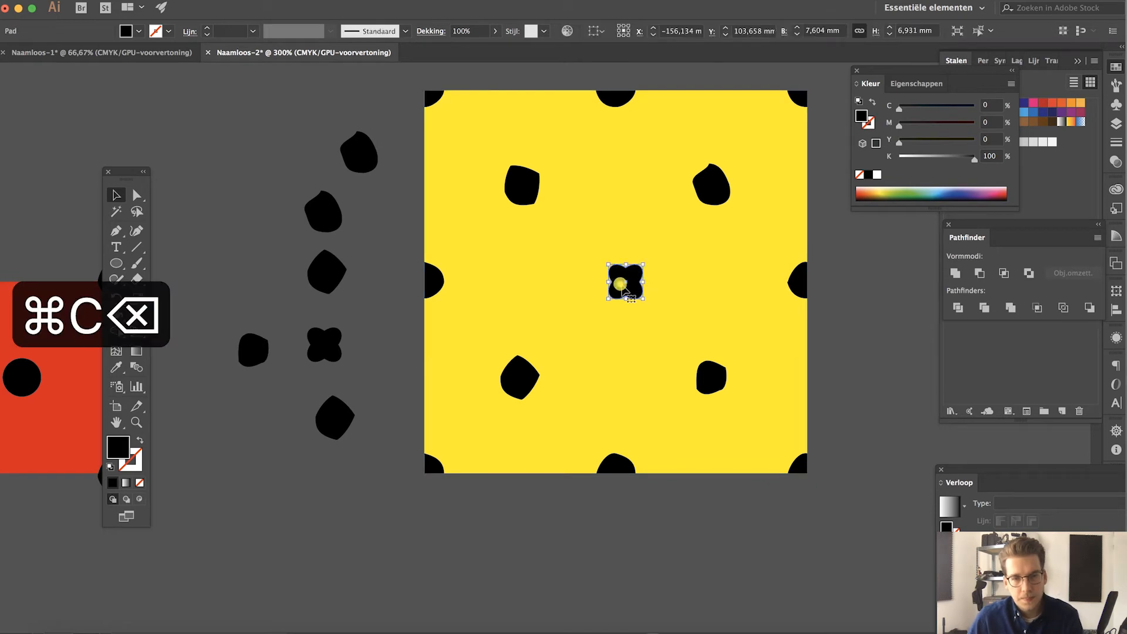
pyautogui.press('BackSpace')
pyautogui.press('super+f')
pyautogui.click(864, 316)
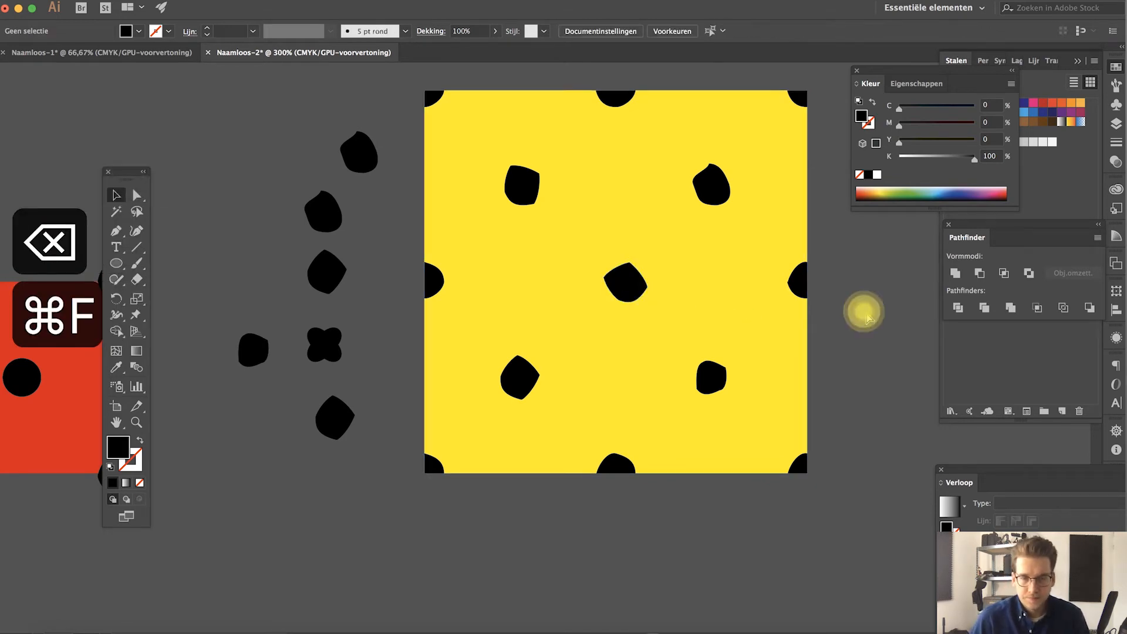
# Duplicate the whole yellow dot pattern directly below the original.
pyautogui.press('super+minus')
pyautogui.press('super+minus')
pyautogui.moveTo(485, 437); pyautogui.dragTo(704, 201)
pyautogui.scroll(-3, 705, 201)
pyautogui.moveTo(613, 243); pyautogui.dragTo(613, 483)
pyautogui.click(746, 406)
# Delete the yellow background square from the lower pattern copy, keeping its black dots.
pyautogui.press('super+equal')
pyautogui.press('super+equal')
pyautogui.click(558, 427)
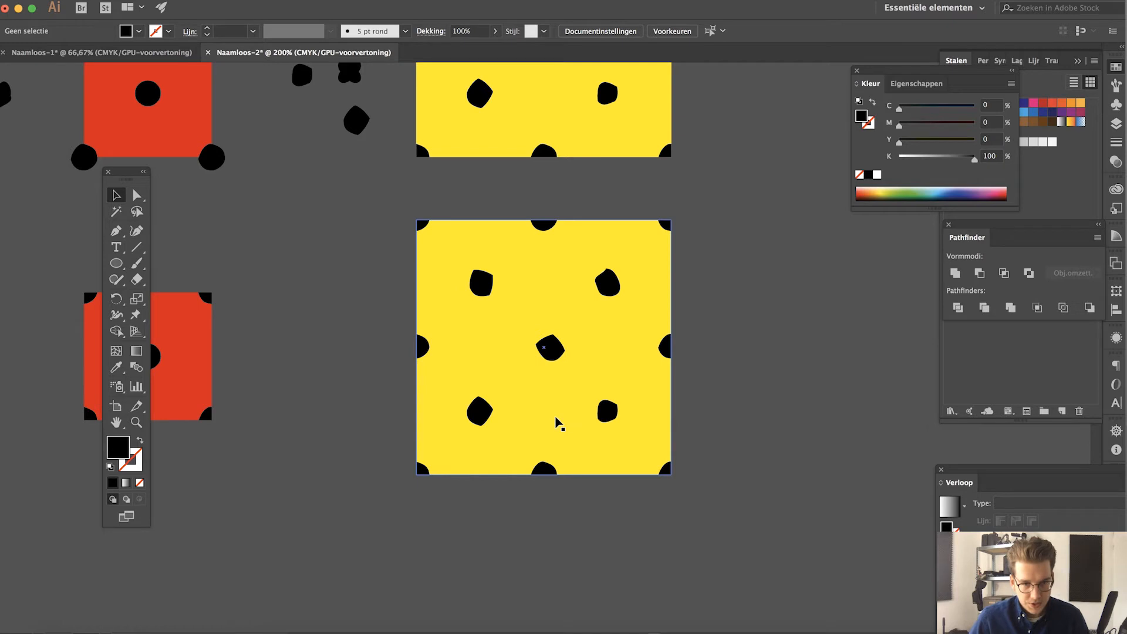
pyautogui.press('a')
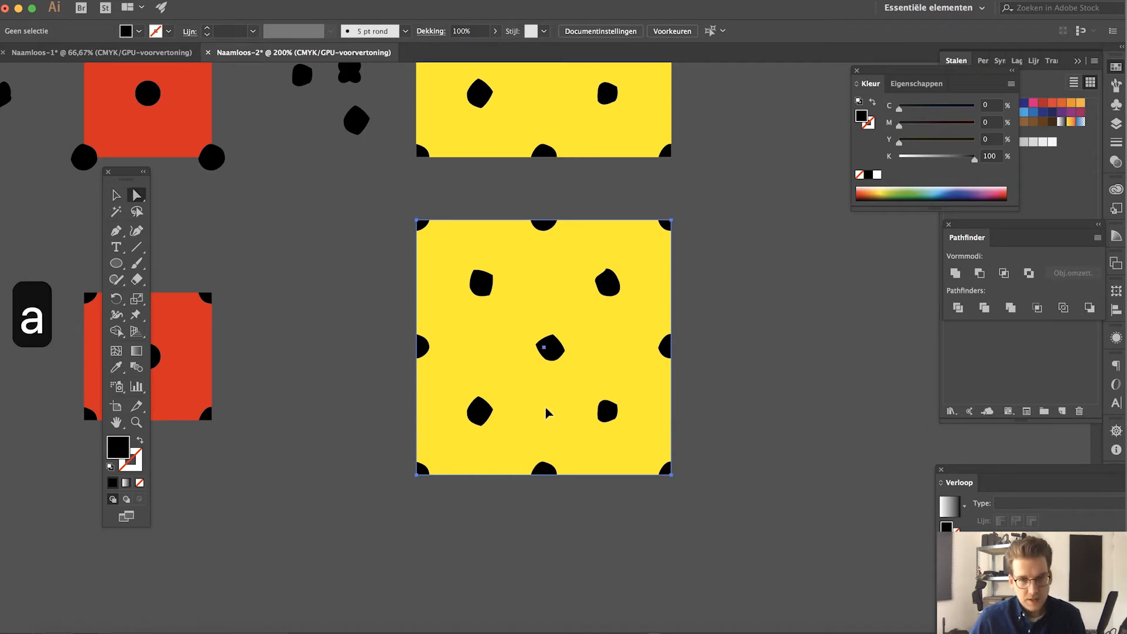
pyautogui.click(543, 413)
pyautogui.press('BackSpace')
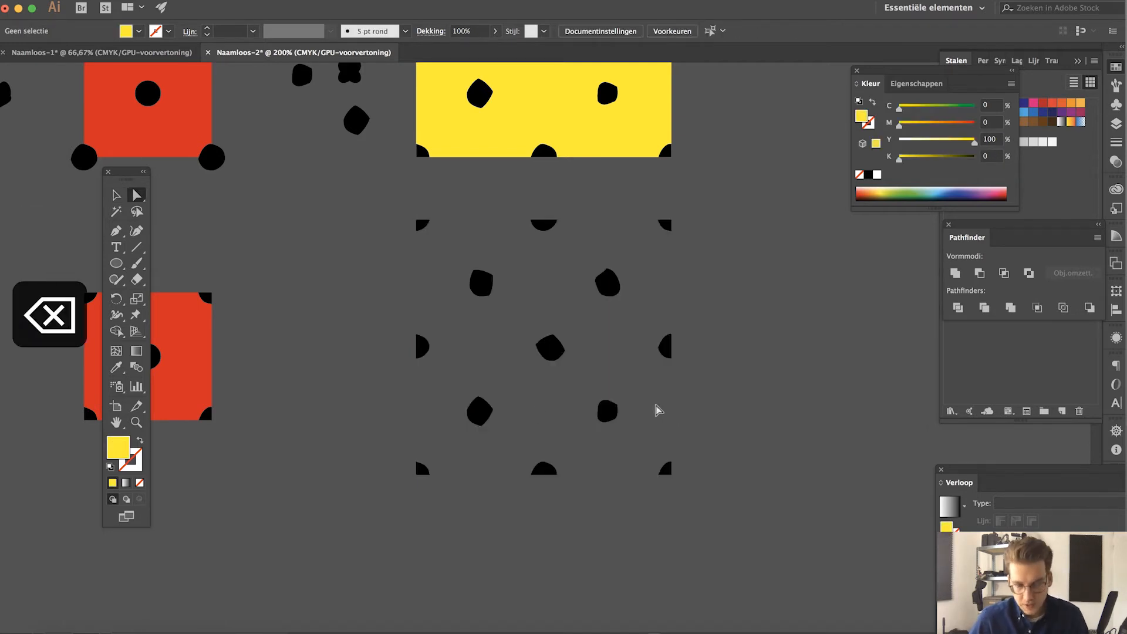
# Save all black dots of the lower pattern copy as a new pattern swatch.
pyautogui.press('super+minus')
pyautogui.press('super+minus')
pyautogui.press('v')
pyautogui.moveTo(443, 478); pyautogui.dragTo(657, 276)
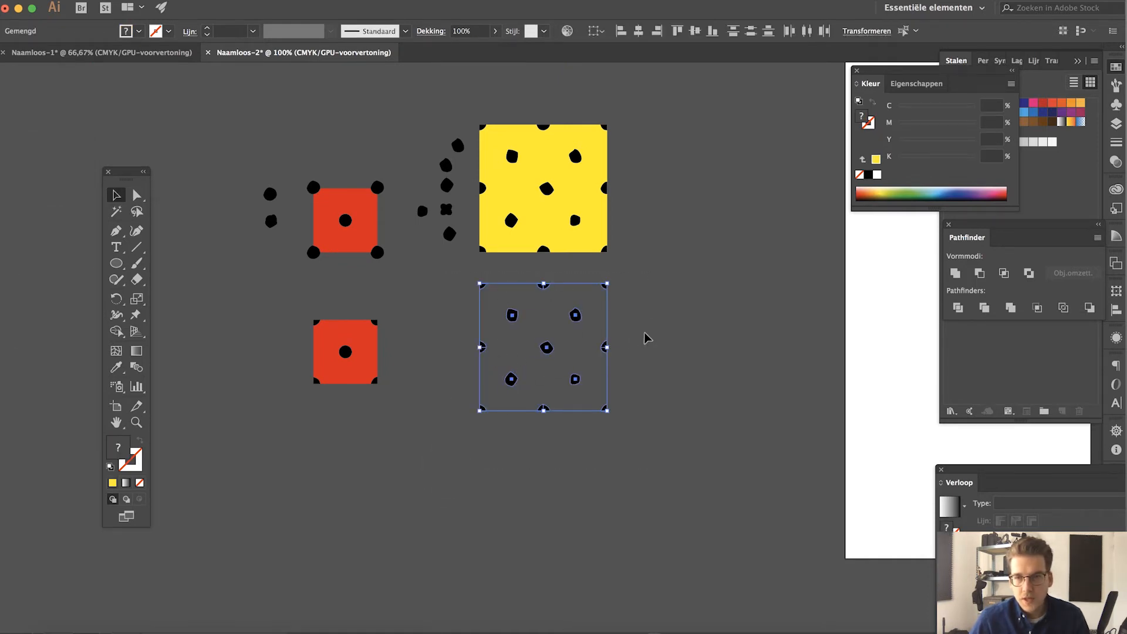
pyautogui.click(1059, 193)
pyautogui.moveTo(546, 348); pyautogui.dragTo(1021, 213)
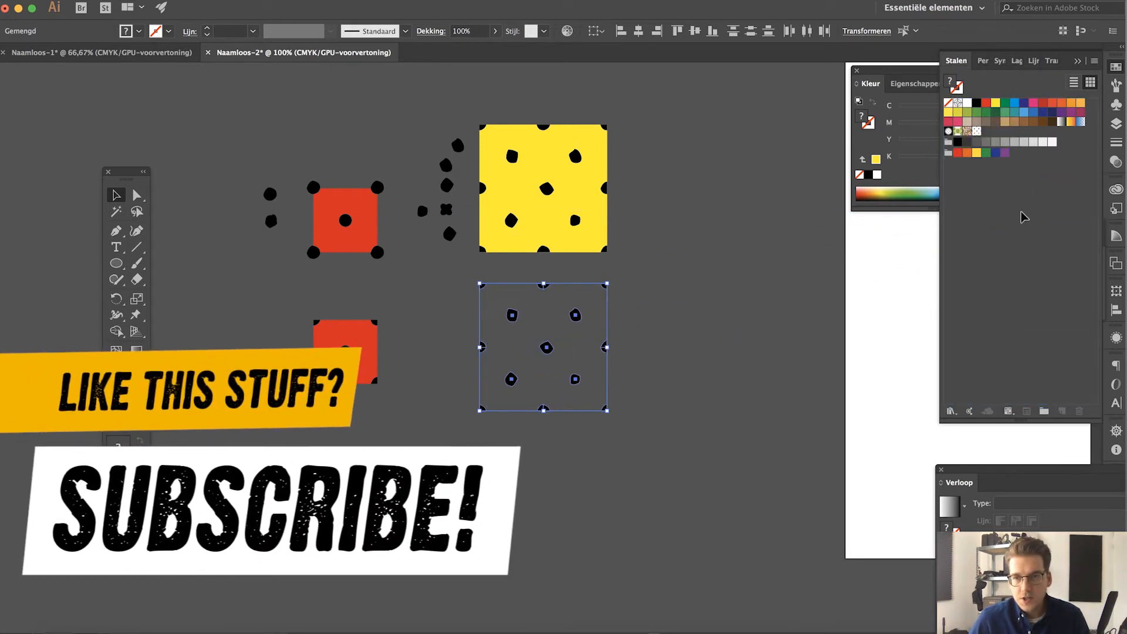
# Draw a yellow rectangle about 781 by 368 mm in the empty area below the artwork.
pyautogui.click(700, 345)
pyautogui.press('super+minus')
pyautogui.press('super+minus')
pyautogui.press('super+minus')
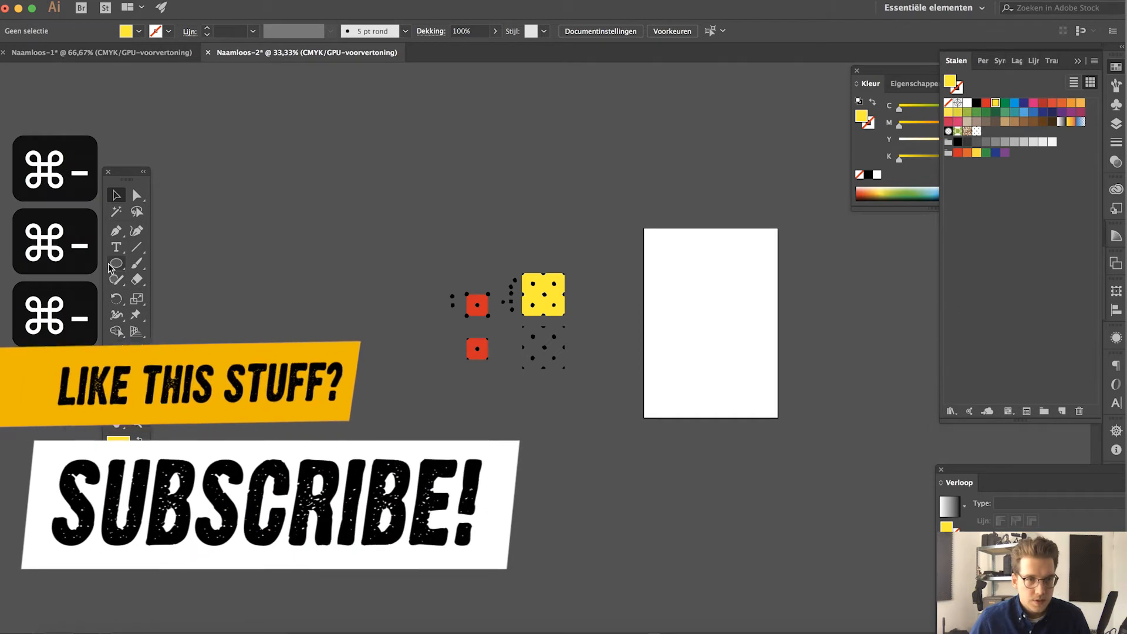
pyautogui.press('m')
pyautogui.scroll(-5, 329, 371)
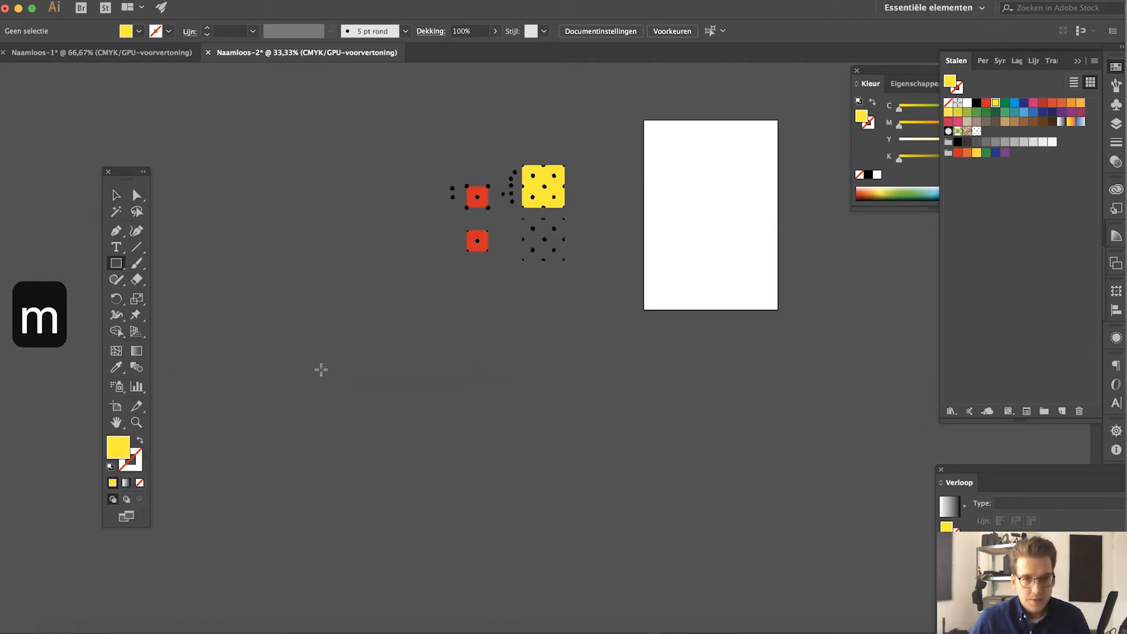
pyautogui.moveTo(289, 338); pyautogui.dragTo(787, 573)
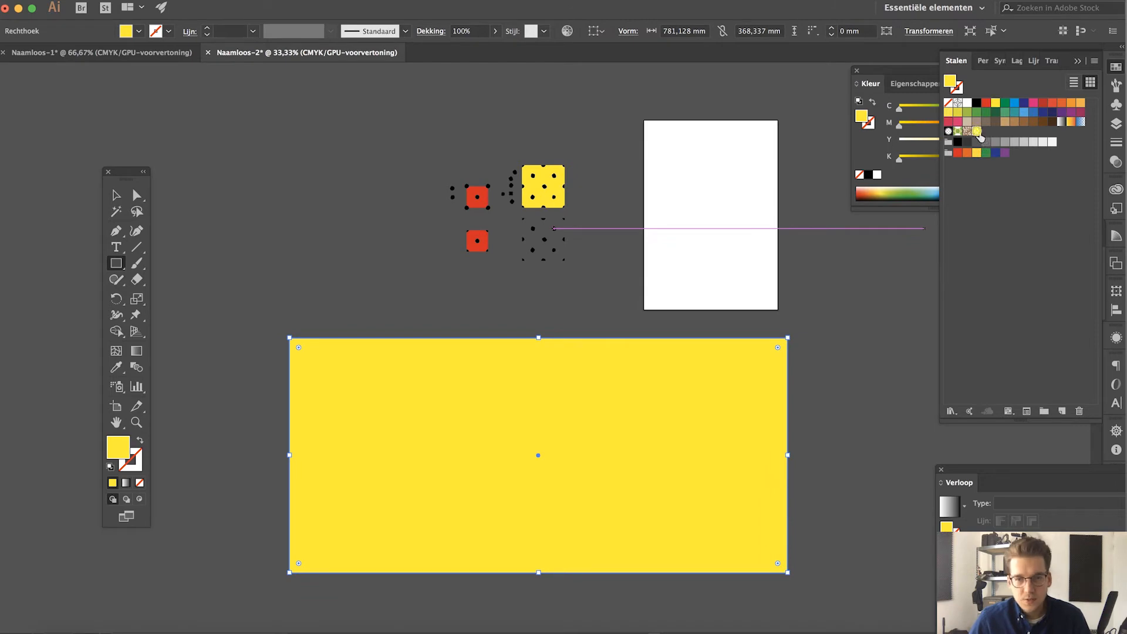
# Fill the large yellow rectangle with the new black-dots-only pattern swatch.
pyautogui.click(976, 132)
pyautogui.press('v')
pyautogui.click(832, 422)
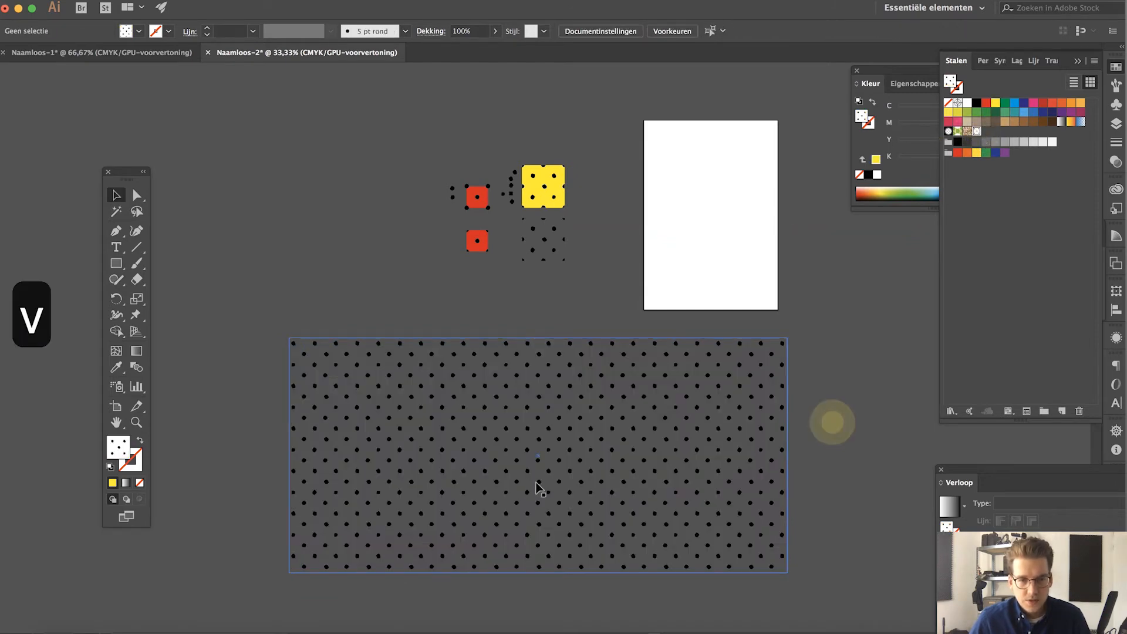
# Examine the dot pattern in the large rectangle up close for visible seams between the tiles.
pyautogui.click(535, 480)
pyautogui.press('super+equal')
pyautogui.press('super+equal')
pyautogui.press('super+equal')
pyautogui.press('super+equal')
pyautogui.press('super+equal')
pyautogui.press('super+minus')
pyautogui.press('super+minus')
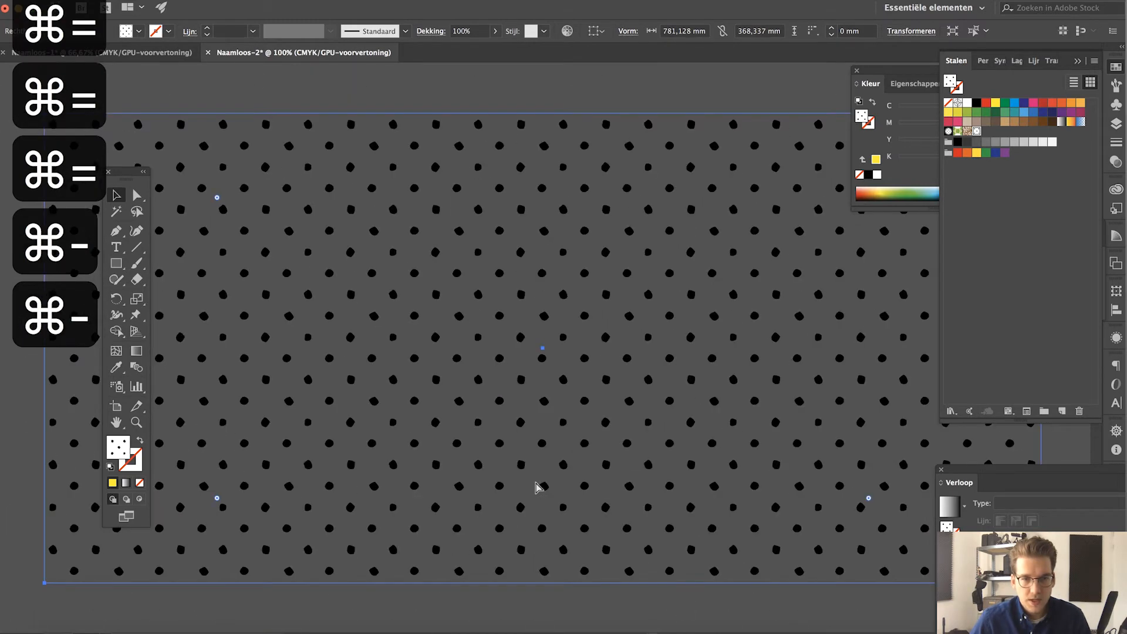
pyautogui.press('super+minus')
pyautogui.press('super+minus')
pyautogui.press('super+minus')
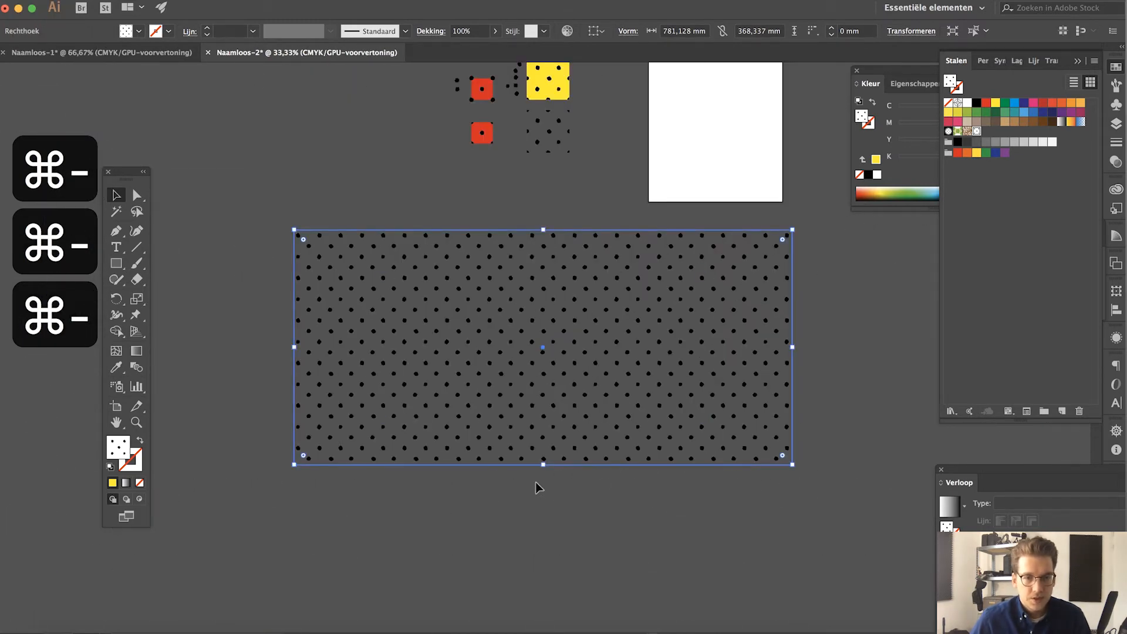
pyautogui.press('super+minus')
# Create a text frame below the patterned rectangle containing the word FILMDAT.
pyautogui.click(536, 481)
pyautogui.press('BackSpace')
pyautogui.press('BackSpace')
pyautogui.scroll(-5, 516, 286)
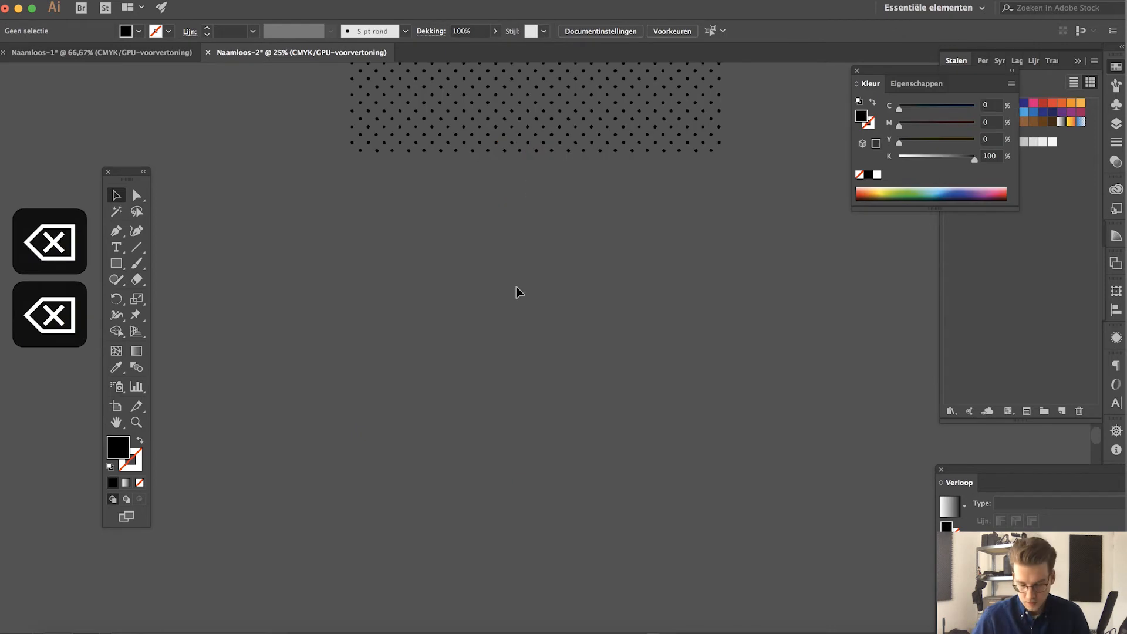
pyautogui.click(116, 249)
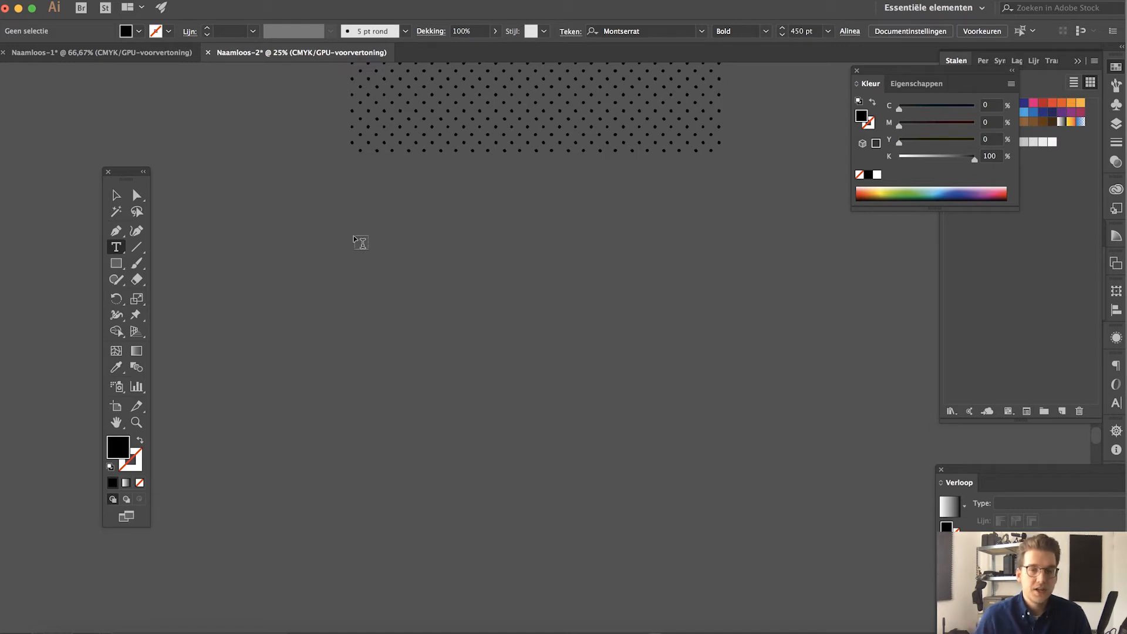
pyautogui.moveTo(354, 235); pyautogui.dragTo(778, 382)
pyautogui.write('FILMDAT')
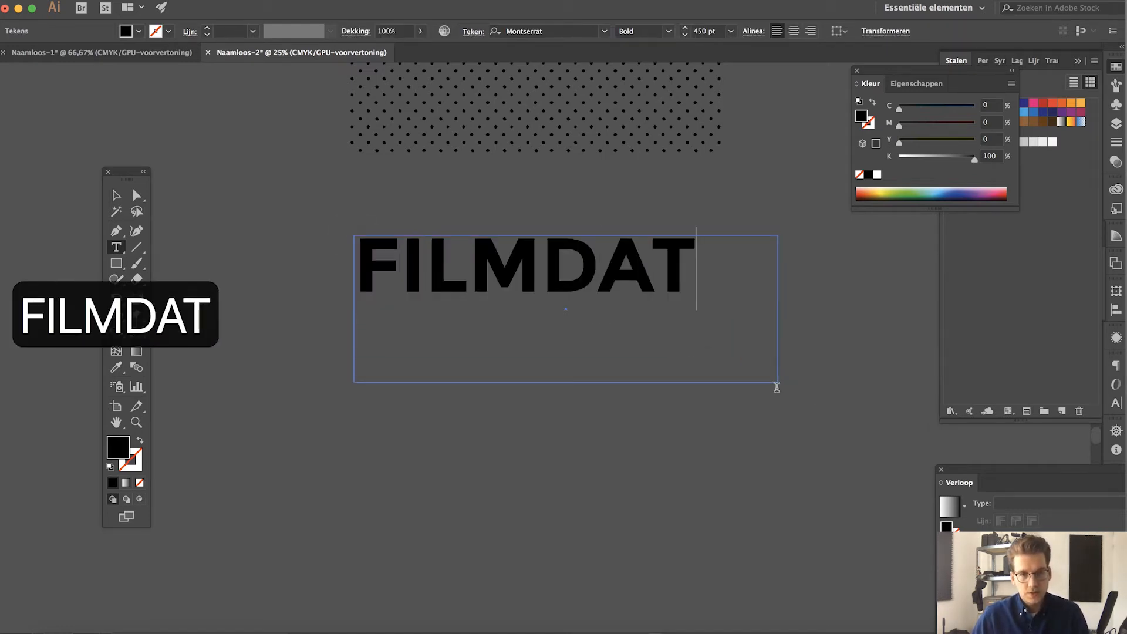
# Enlarge the whole FILMDAT text to 468 pt.
pyautogui.press('super+a')
pyautogui.press('shift+super+period')
pyautogui.press('shift+super+period')
pyautogui.press('shift+super+period')
pyautogui.press('shift+super+period')
pyautogui.press('shift+super+period')
pyautogui.press('shift+super+period')
pyautogui.press('shift+super+period')
pyautogui.press('shift+super+period')
pyautogui.press('shift+super+period')
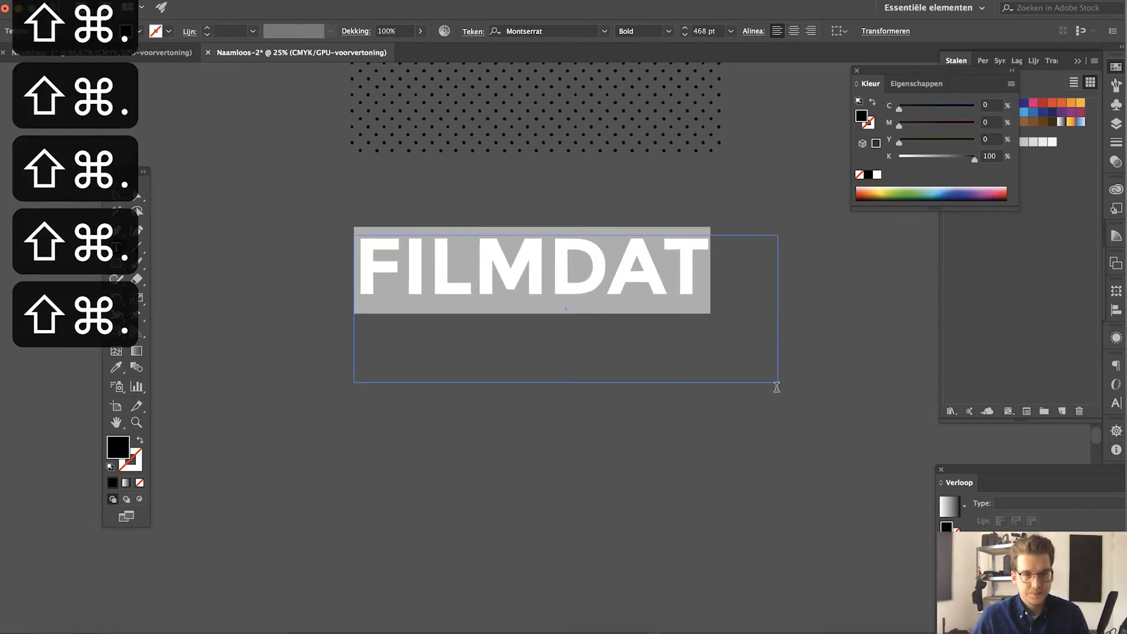
pyautogui.click(118, 194)
pyautogui.click(211, 228)
# Give the FILMDAT text a red stroke with magenta at 100%.
pyautogui.click(491, 269)
pyautogui.click(127, 467)
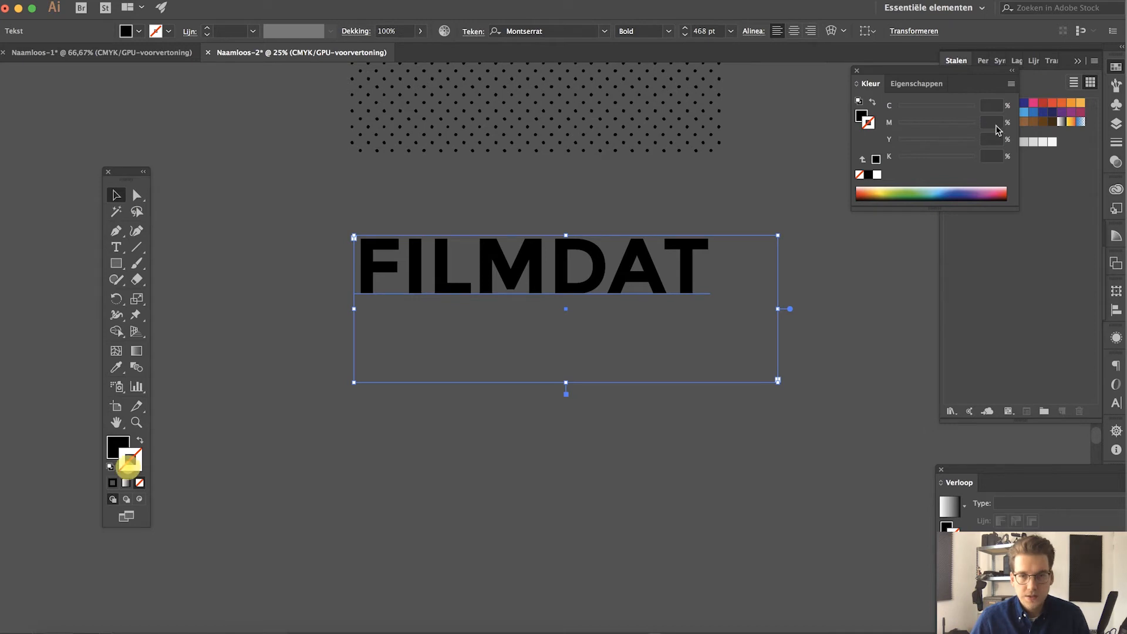
pyautogui.click(884, 194)
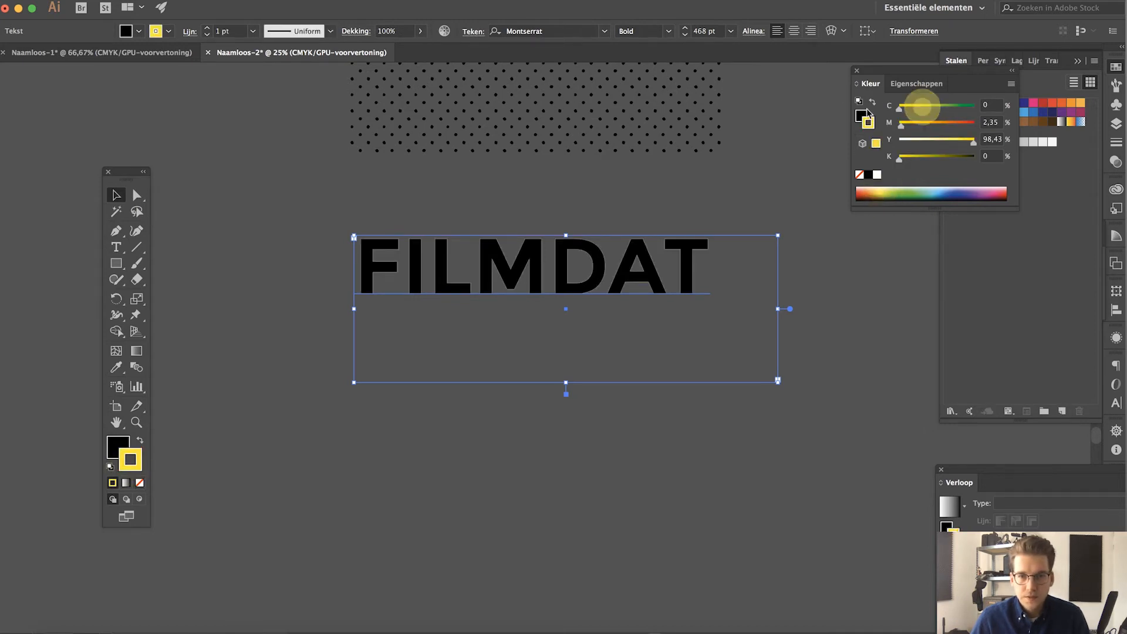
pyautogui.moveTo(936, 123); pyautogui.dragTo(974, 123)
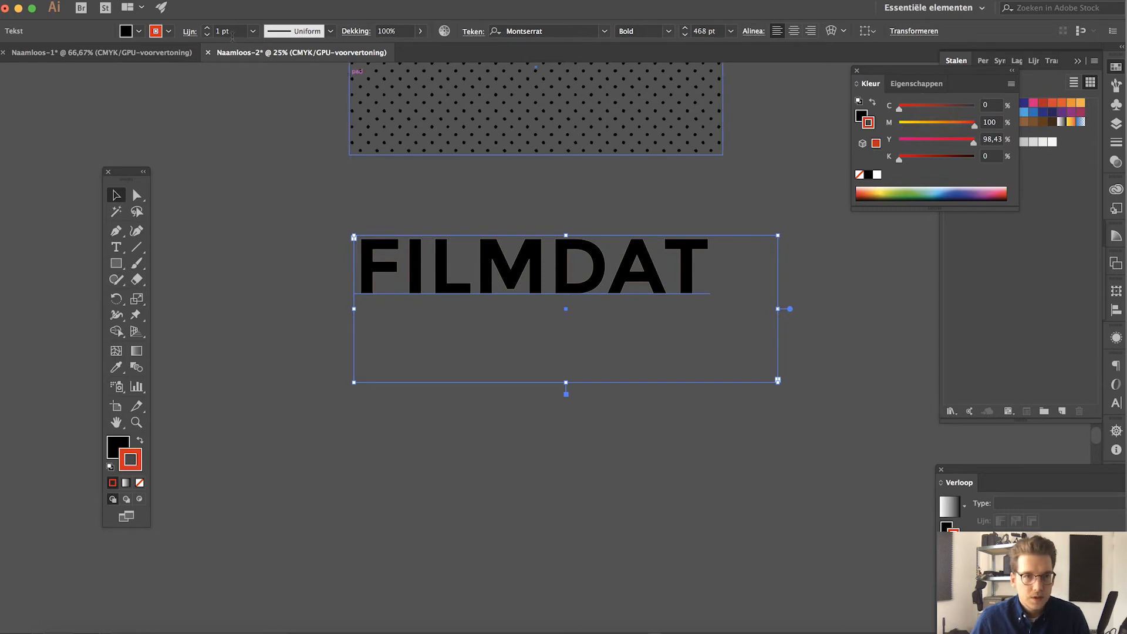
# Try a stroke weight of 25 pt on the FILMDAT text, and settle on 20 pt.
pyautogui.write('25')
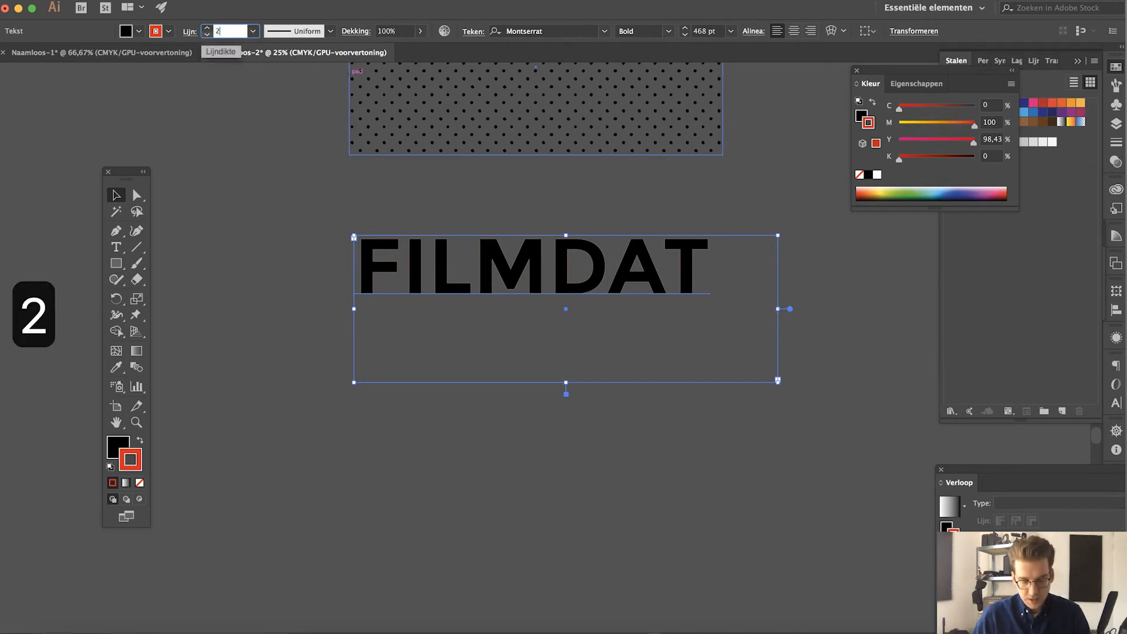
pyautogui.press('Return')
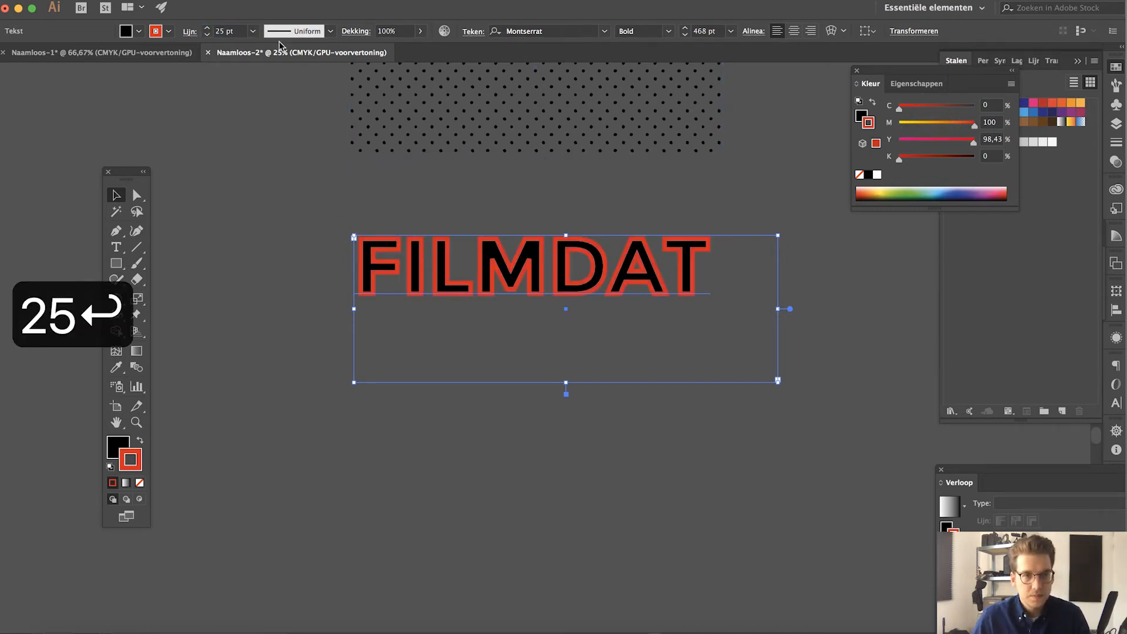
pyautogui.click(230, 31)
pyautogui.press('super+a')
pyautogui.write('20')
pyautogui.press('Return')
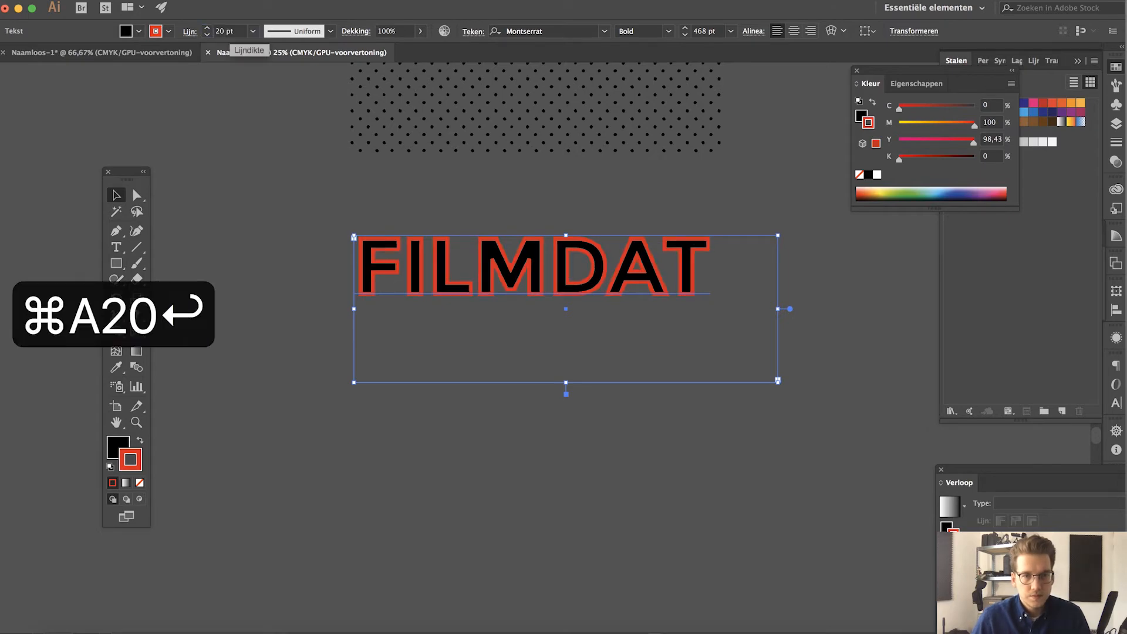
# Open the stroke settings and give the FILMDAT text's outline rounded corner joins.
pyautogui.press('super+equal')
pyautogui.press('super+equal')
pyautogui.click(405, 6)
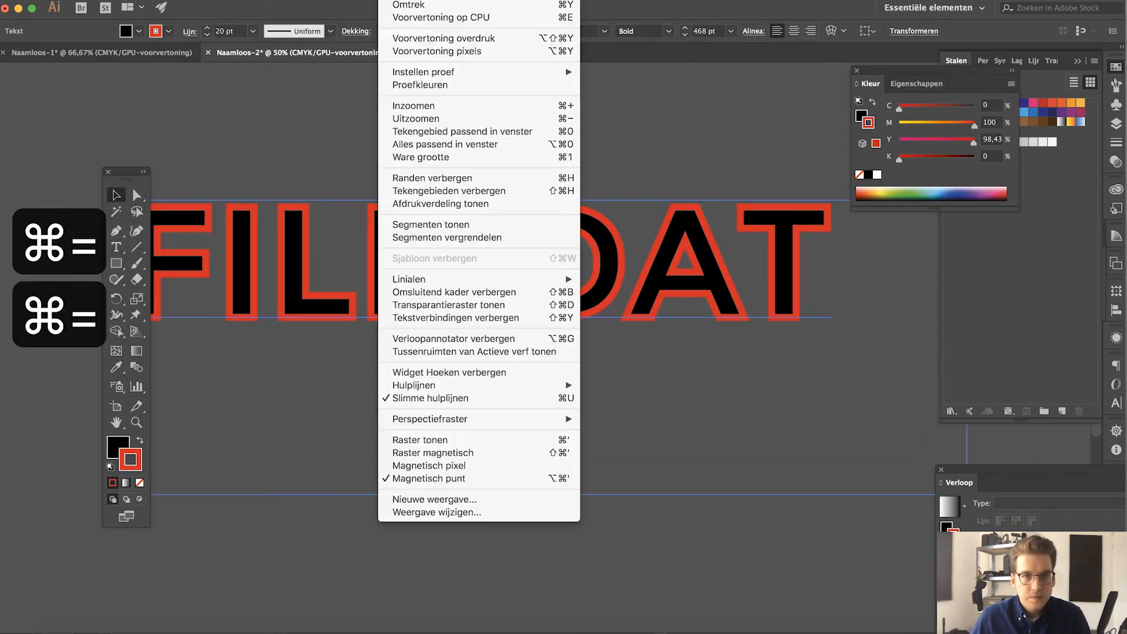
pyautogui.moveTo(448, 6)
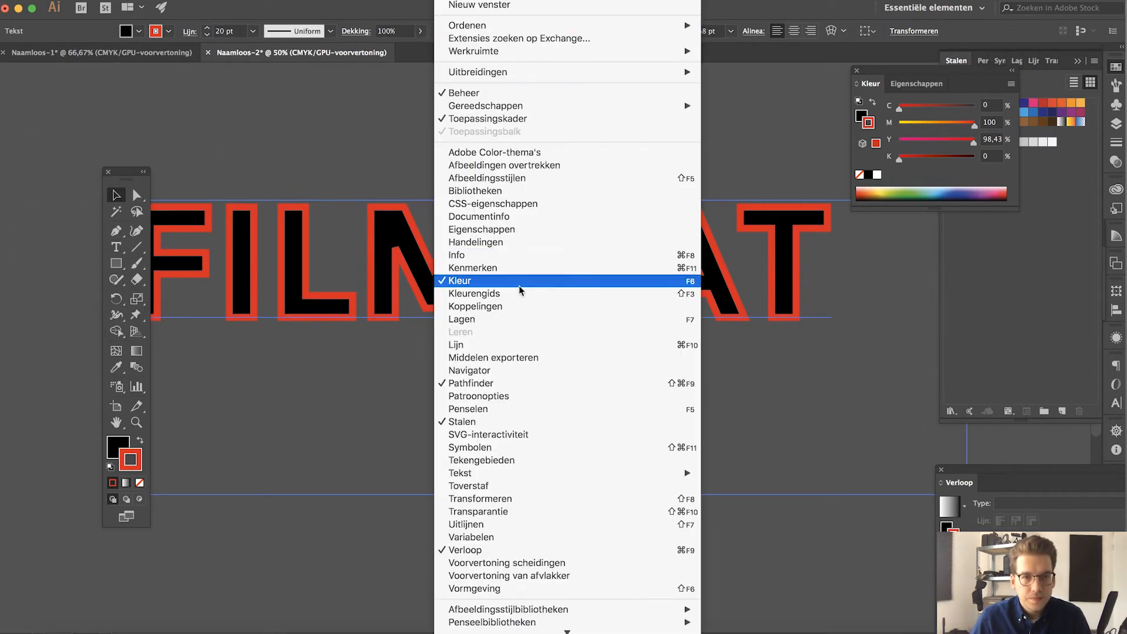
pyautogui.click(493, 346)
pyautogui.click(1011, 117)
# Shrink the text frame around FILMDAT and place a duplicate of the text directly below the original.
pyautogui.press('super+minus')
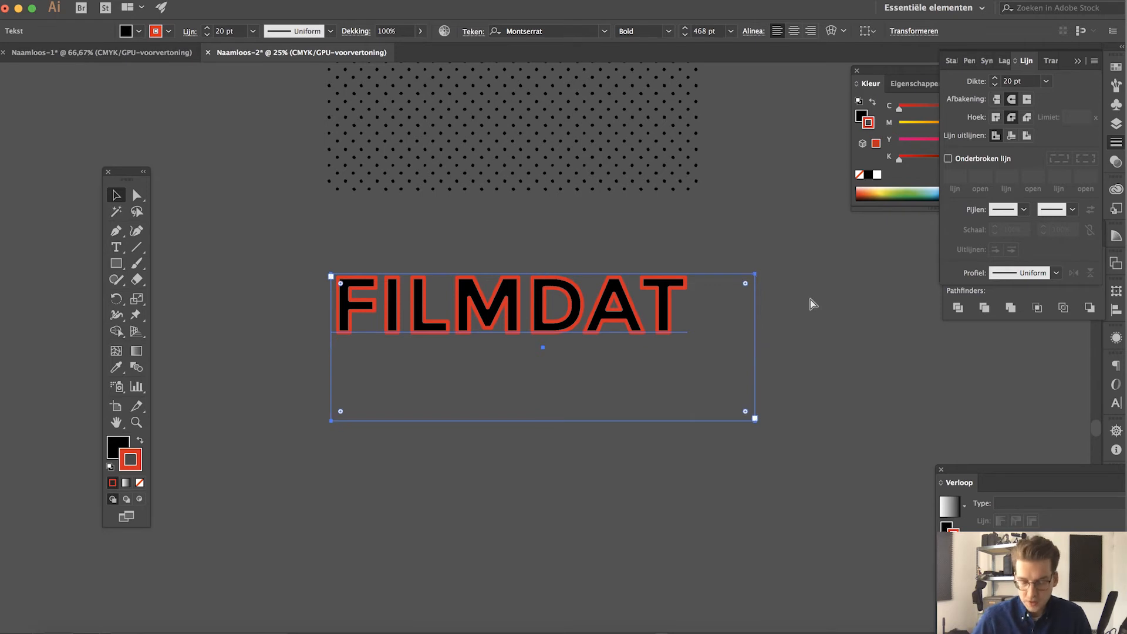
pyautogui.press('super+equal')
pyautogui.moveTo(826, 444); pyautogui.dragTo(757, 349)
pyautogui.press('v')
pyautogui.click(558, 437)
pyautogui.moveTo(546, 322); pyautogui.dragTo(545, 506)
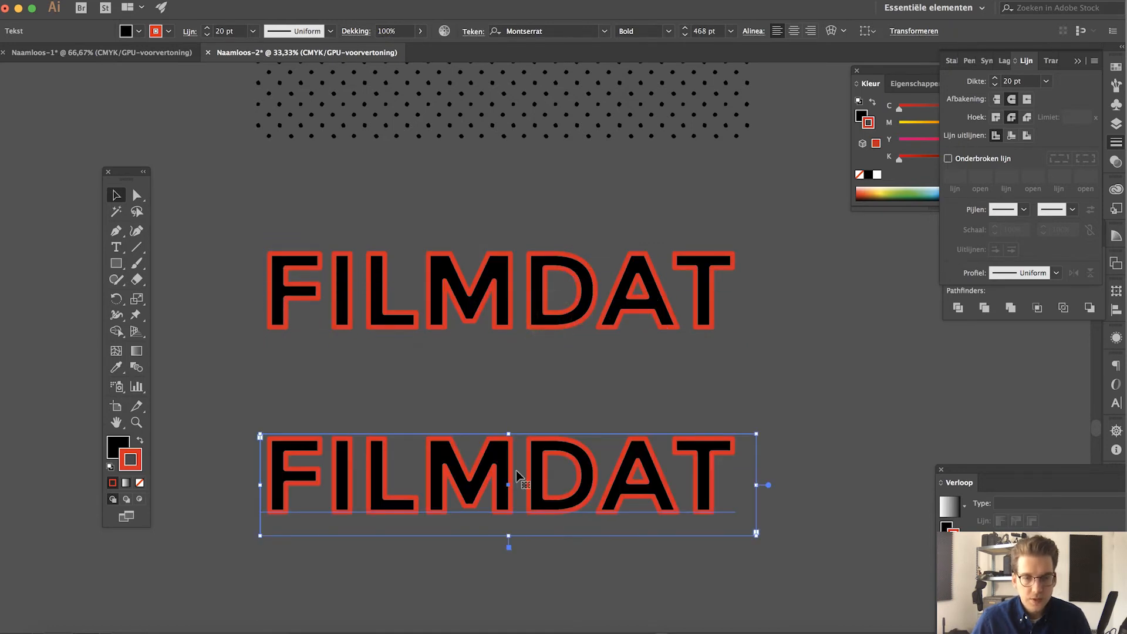
# Expand the lower FILMDAT text copy into editable letter shapes.
pyautogui.click(228, 15)
pyautogui.click(284, 121)
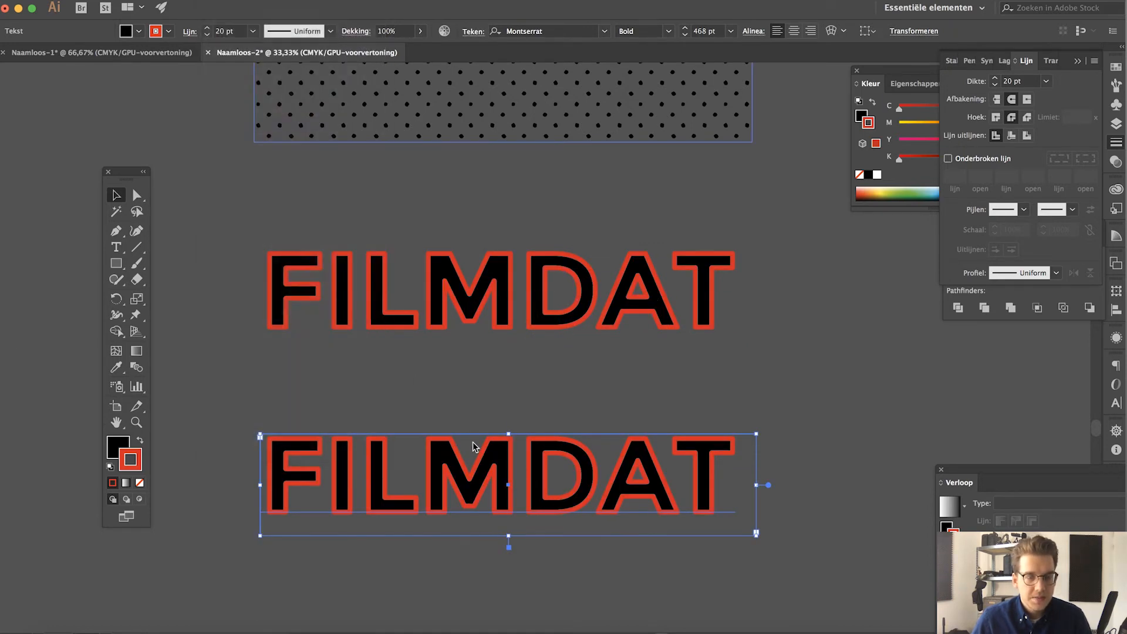
pyautogui.press('Return')
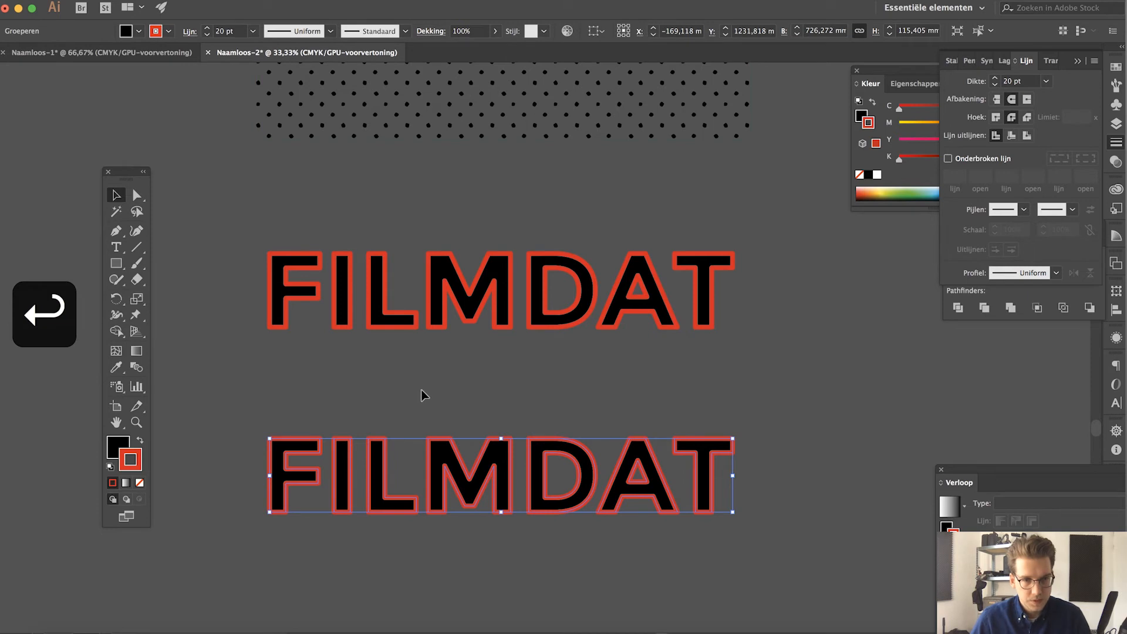
pyautogui.click(420, 387)
pyautogui.moveTo(385, 504); pyautogui.dragTo(392, 406)
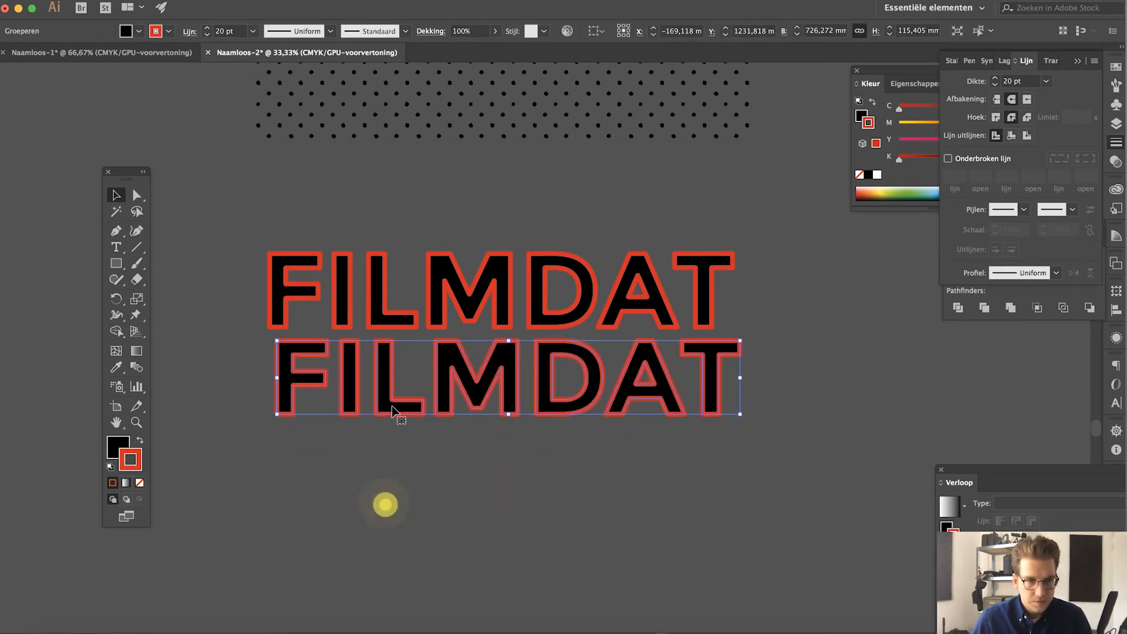
pyautogui.press('super+z')
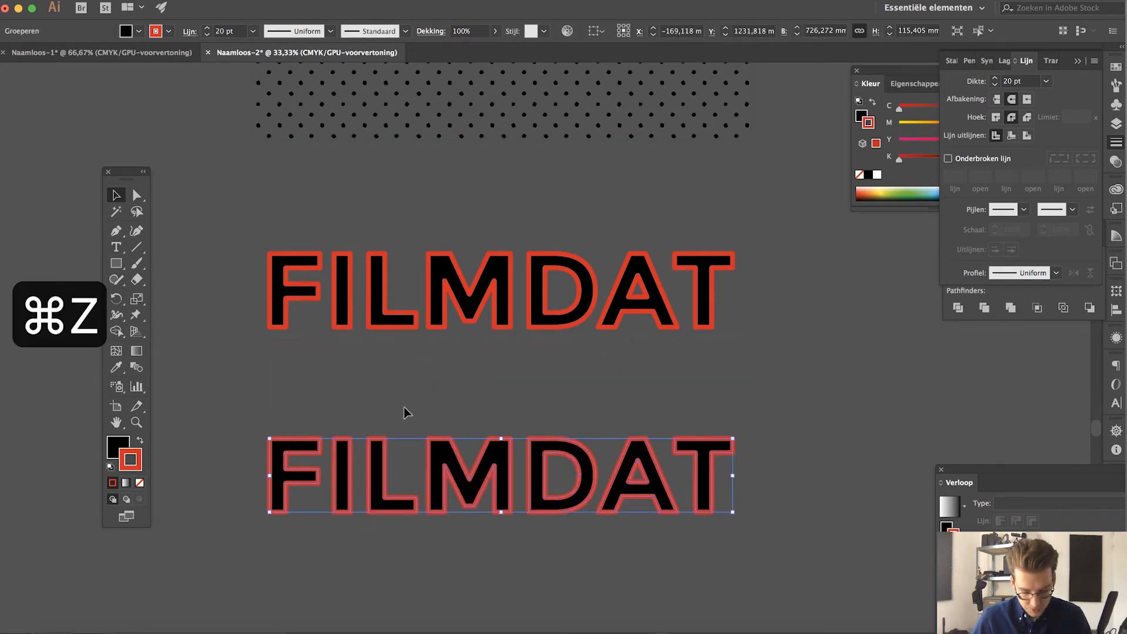
pyautogui.press('super+z')
# Copy the lower FILMDAT letter group and split it with the Divide pathfinder.
pyautogui.press('super+c')
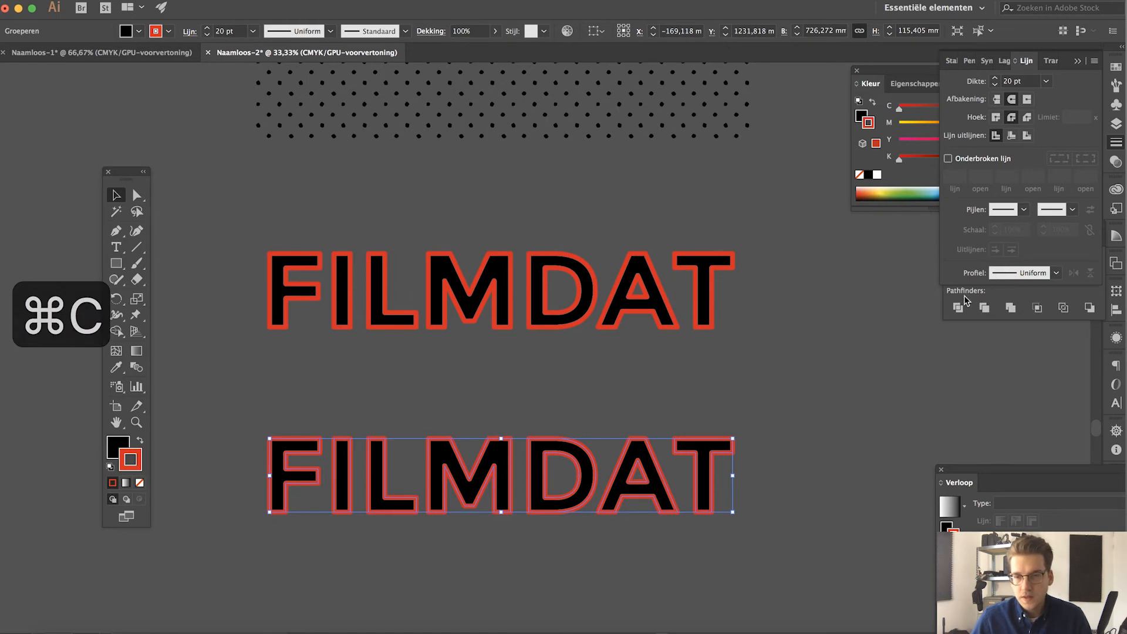
pyautogui.click(967, 294)
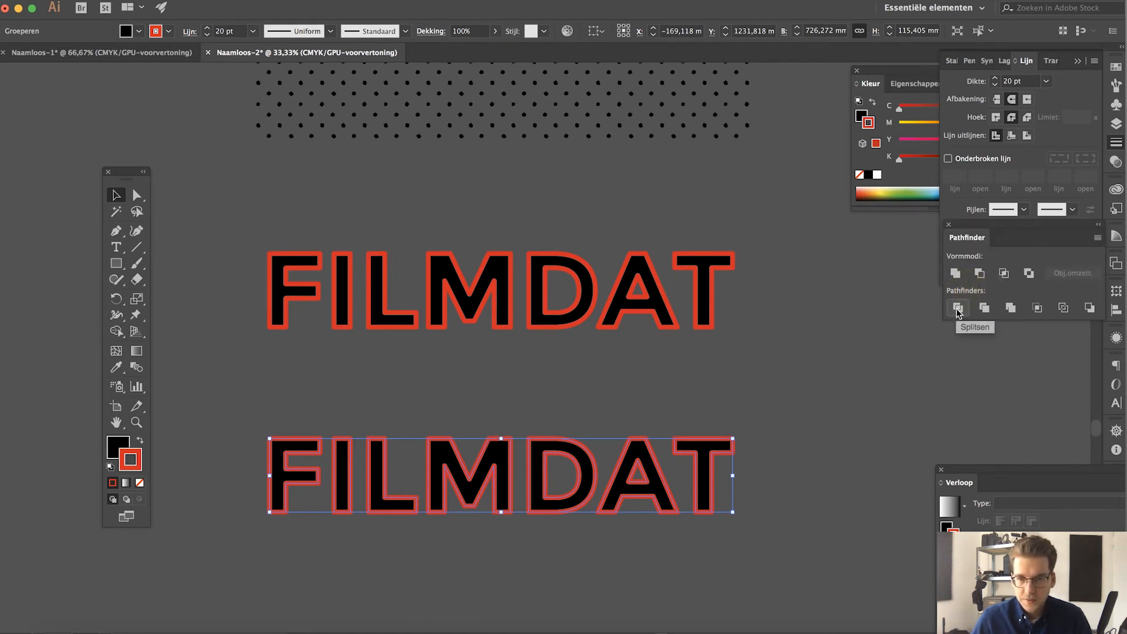
pyautogui.click(847, 448)
pyautogui.press('super+equal')
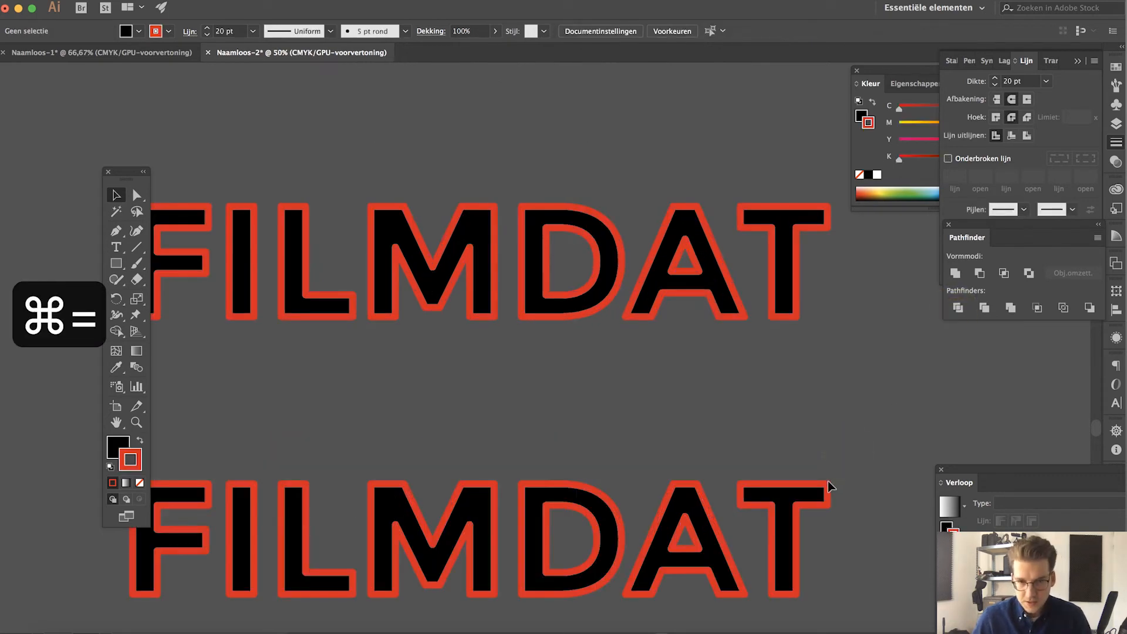
pyautogui.press('a')
pyautogui.click(770, 498)
pyautogui.press('BackSpace')
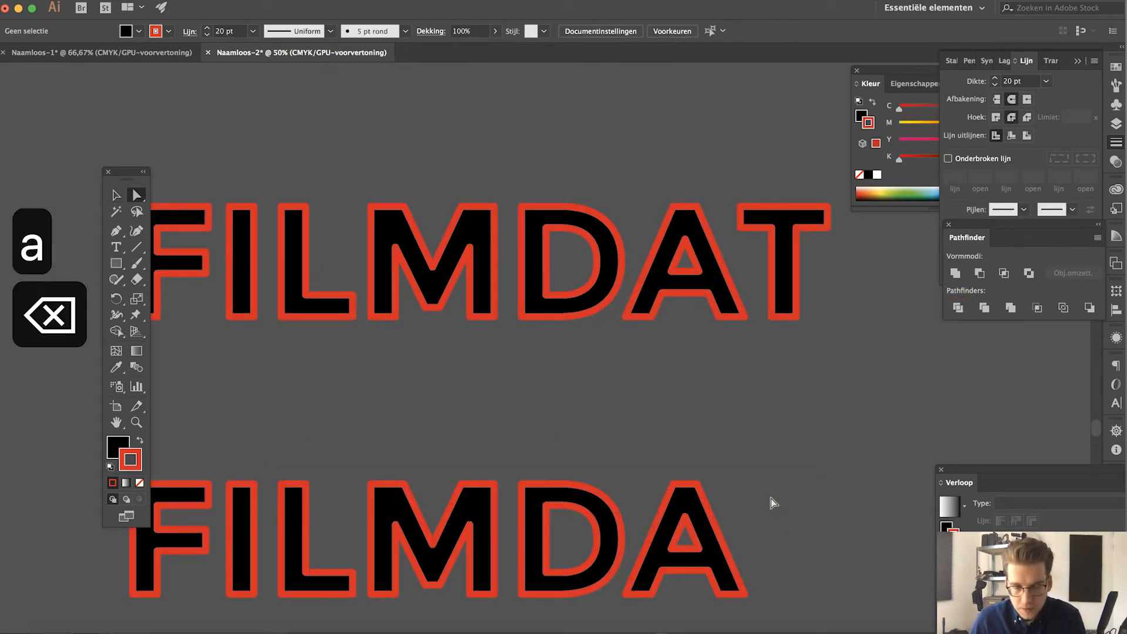
pyautogui.press('super+z')
# Expand the fills and strokes of the lower FILMDAT into shapes and split them with the Divide pathfinder.
pyautogui.click(214, 0)
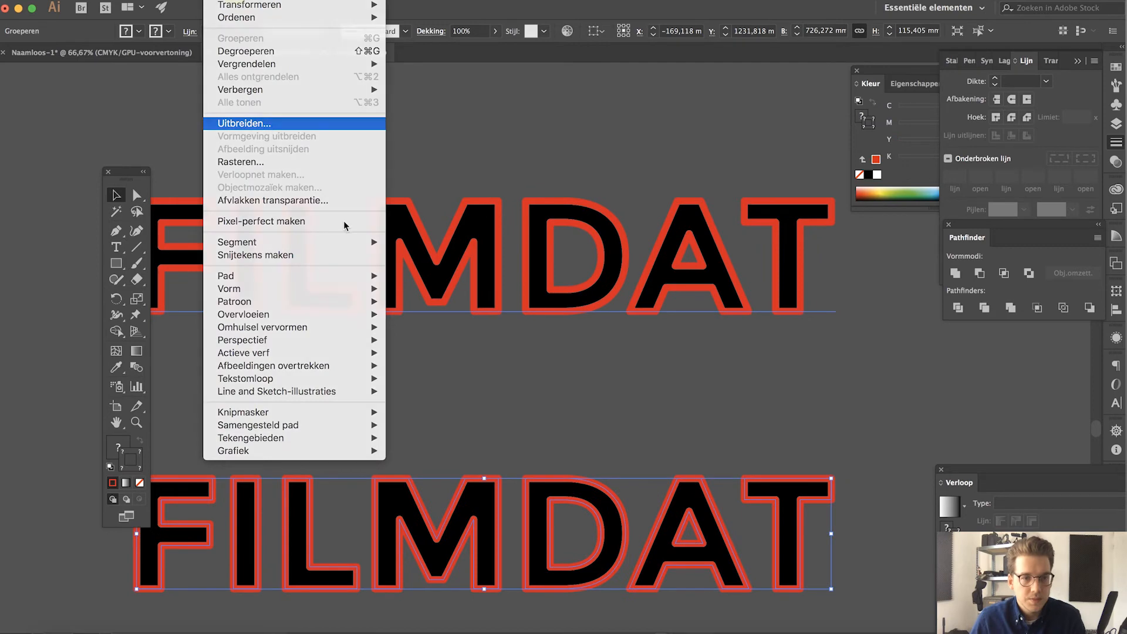
pyautogui.click(258, 122)
pyautogui.press('Return')
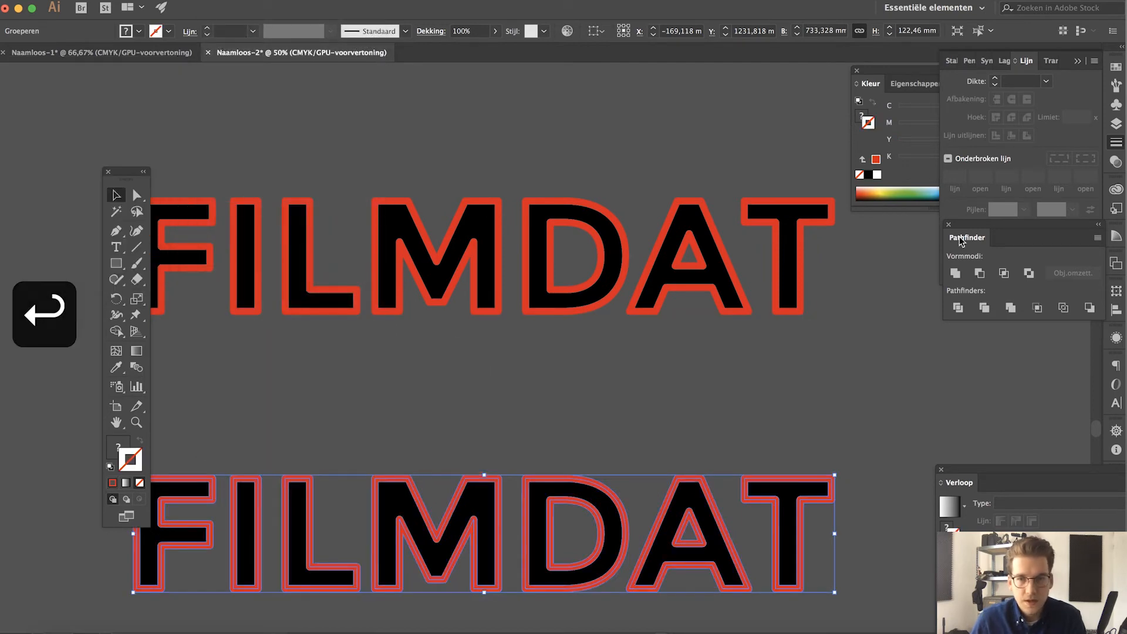
pyautogui.click(959, 308)
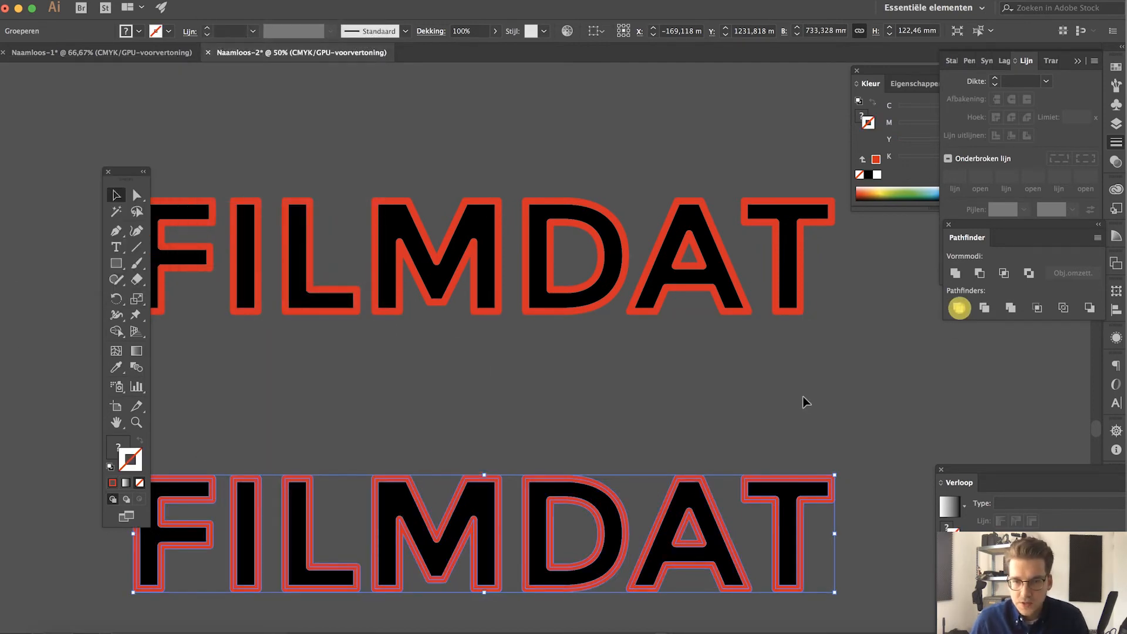
# Delete the black fill and inner red band of the lower T, keeping only its thin outer red outline.
pyautogui.click(802, 396)
pyautogui.press('a')
pyautogui.click(790, 491)
pyautogui.press('BackSpace')
pyautogui.click(770, 495)
pyautogui.press('BackSpace')
pyautogui.press('BackSpace')
pyautogui.press('BackSpace')
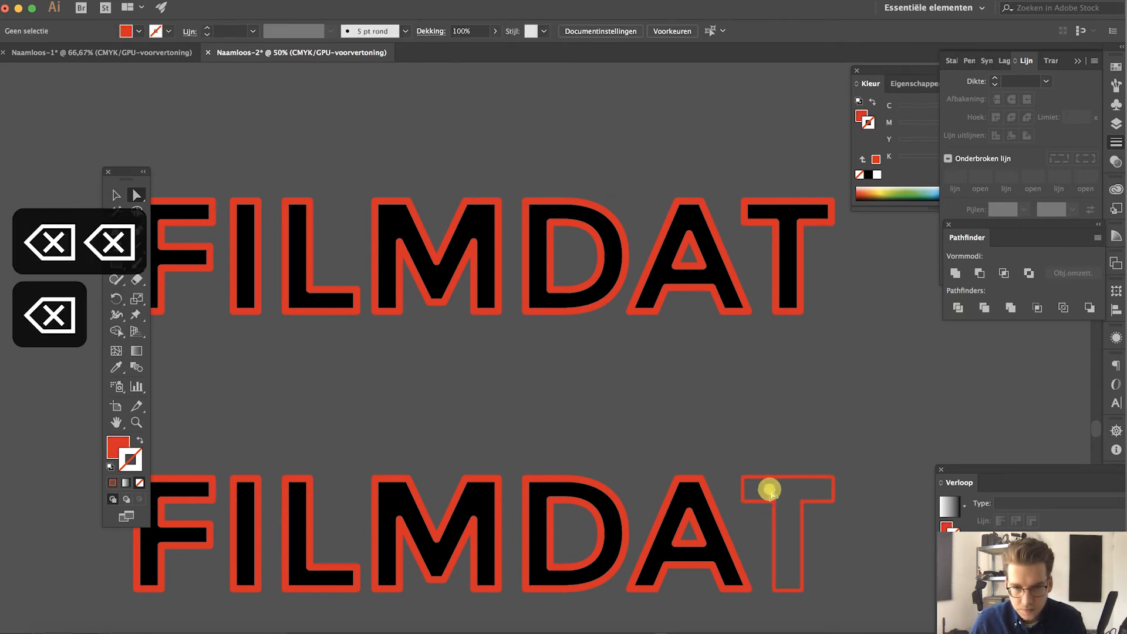
pyautogui.click(692, 537)
pyautogui.press('BackSpace')
pyautogui.press('super+z')
# Delete the black fill and inner red pieces of the lower A, keeping its thin red outlines.
pyautogui.click(661, 548)
pyautogui.press('BackSpace')
pyautogui.click(676, 567)
pyautogui.press('BackSpace')
pyautogui.press('BackSpace')
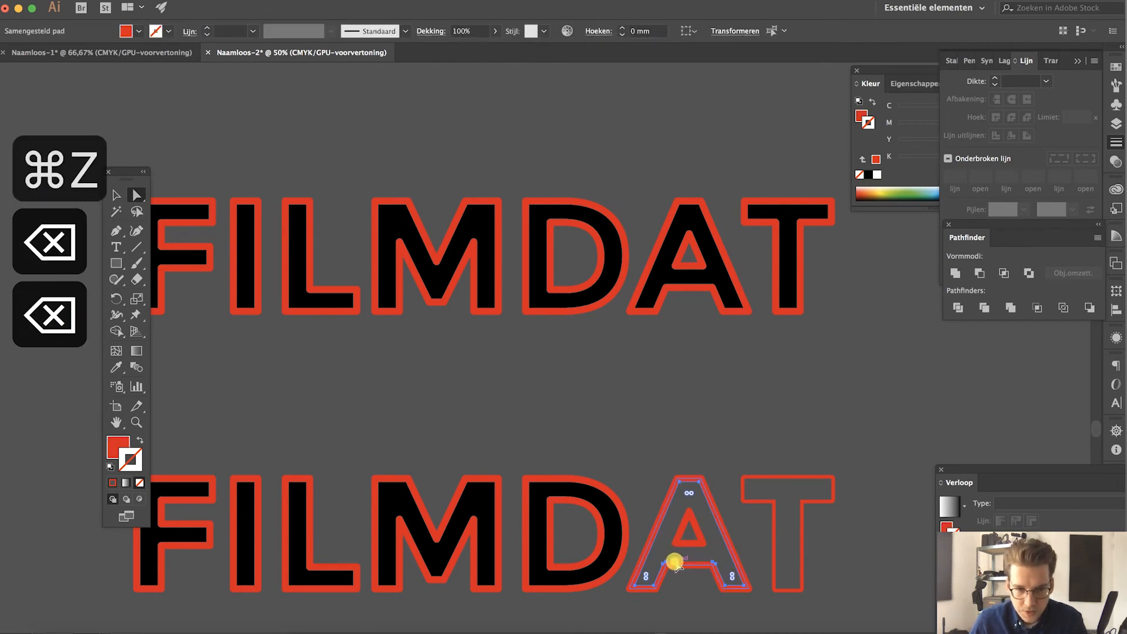
pyautogui.click(675, 549)
pyautogui.press('BackSpace')
pyautogui.press('BackSpace')
pyautogui.click(688, 551)
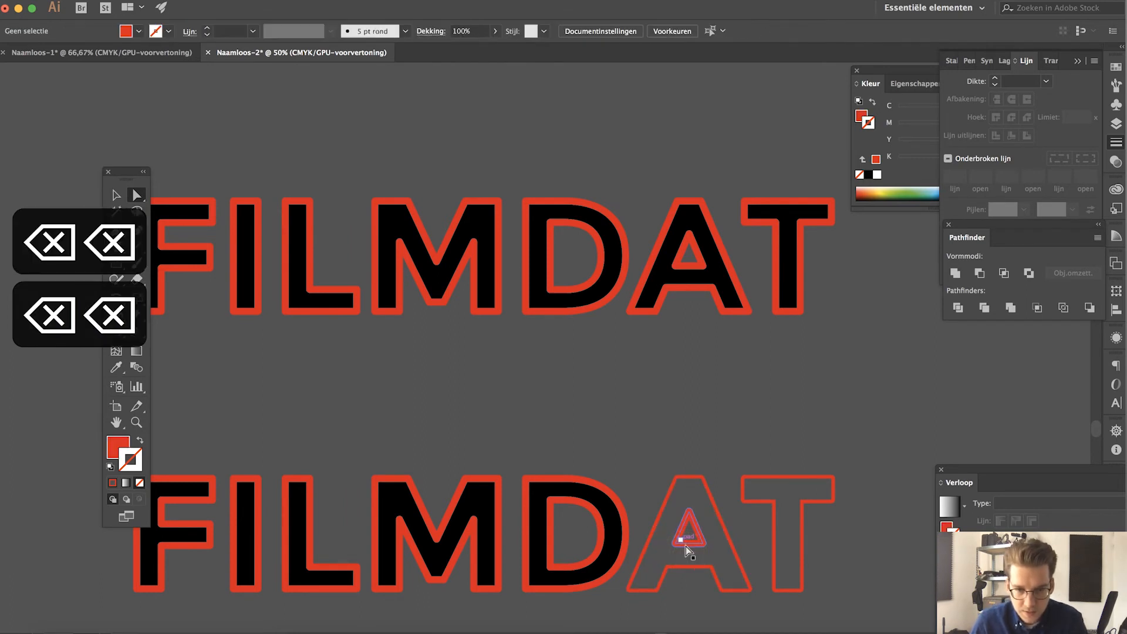
pyautogui.click(686, 545)
pyautogui.press('BackSpace')
pyautogui.press('BackSpace')
pyautogui.press('super+z')
# Delete the black fills and inner red bands of the lower D, M and L, keeping their thin outer outlines.
pyautogui.press('super+equal')
pyautogui.press('super+equal')
pyautogui.click(381, 412)
pyautogui.press('BackSpace')
pyautogui.press('BackSpace')
pyautogui.click(346, 418)
pyautogui.press('BackSpace')
pyautogui.press('BackSpace')
pyautogui.click(328, 411)
pyautogui.press('BackSpace')
pyautogui.press('BackSpace')
pyautogui.hscroll(-6, 722, 378)
pyautogui.click(388, 371)
pyautogui.press('BackSpace')
pyautogui.press('BackSpace')
pyautogui.click(388, 372)
pyautogui.press('BackSpace')
pyautogui.press('BackSpace')
pyautogui.hscroll(-4, 279, 379)
pyautogui.press('BackSpace')
pyautogui.press('BackSpace')
# Delete the black fills and inner red bands of the lower I and F, keeping their thin outer outlines.
pyautogui.click(296, 411)
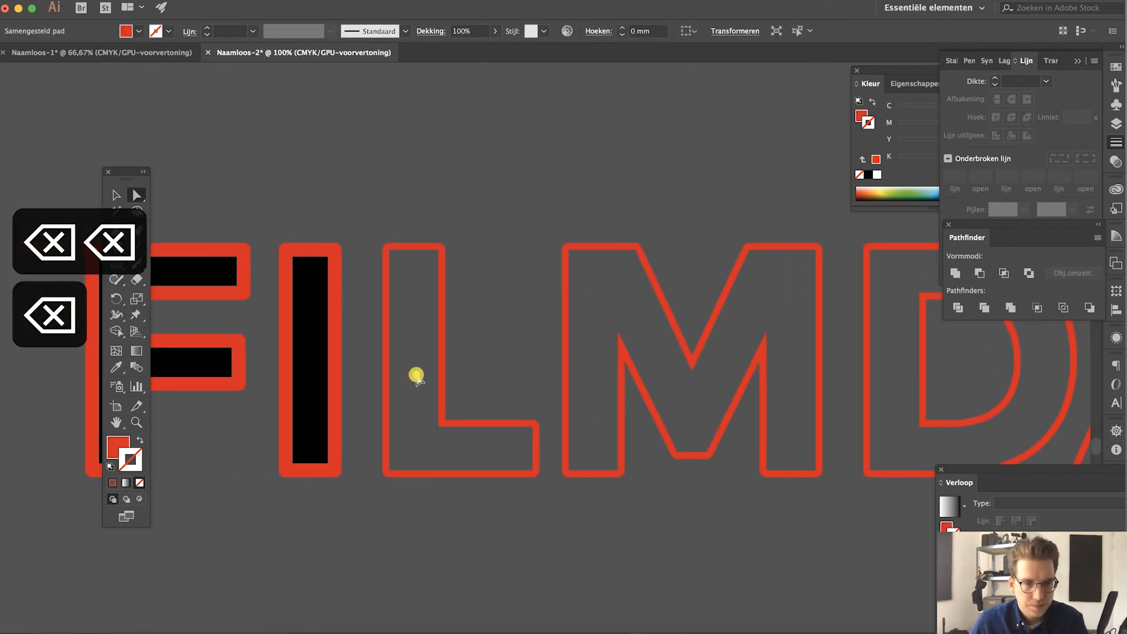
pyautogui.press('BackSpace')
pyautogui.press('BackSpace')
pyautogui.click(221, 360)
pyautogui.press('BackSpace')
pyautogui.click(254, 407)
# Paste the copied FILMDAT letter group in front, exactly over the thin red outline version.
pyautogui.press('super+minus')
pyautogui.press('super+minus')
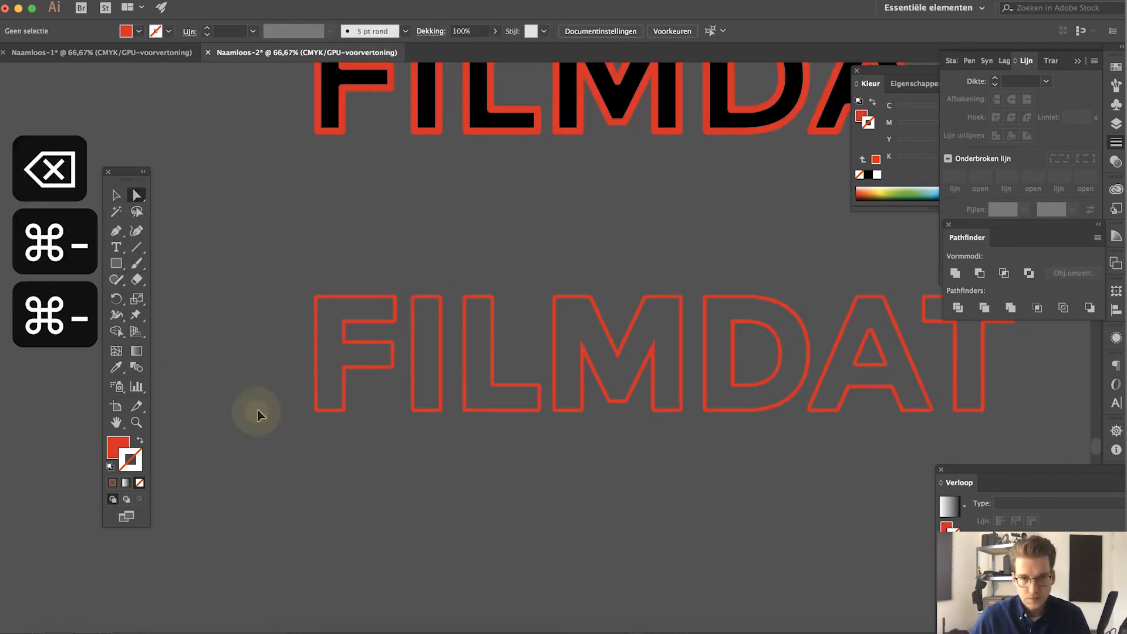
pyautogui.press('super+minus')
pyautogui.press('v')
pyautogui.hscroll(2, 484, 450)
pyautogui.click(484, 450)
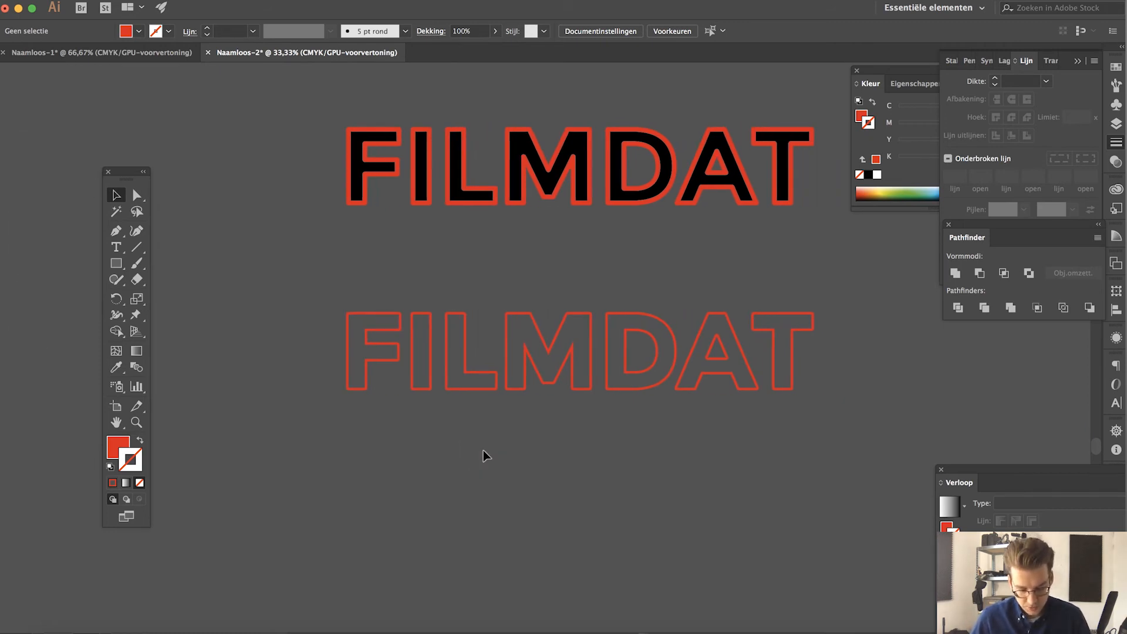
pyautogui.press('super+f')
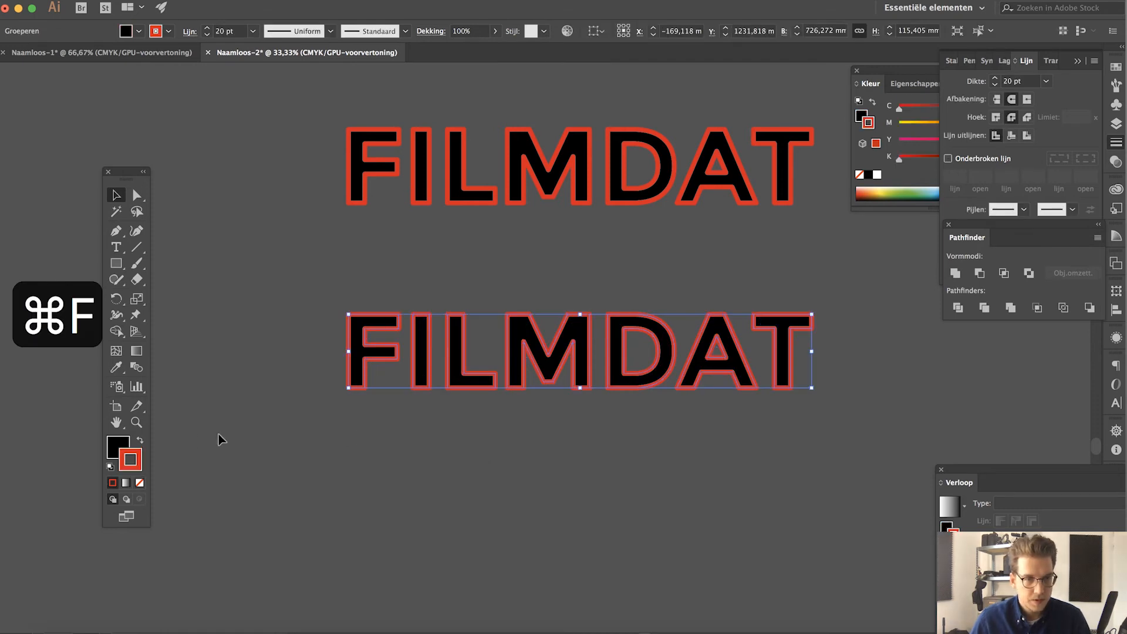
# Fill the pasted lower FILMDAT letters with the black-dot pattern swatch and leave them without a stroke.
pyautogui.click(141, 483)
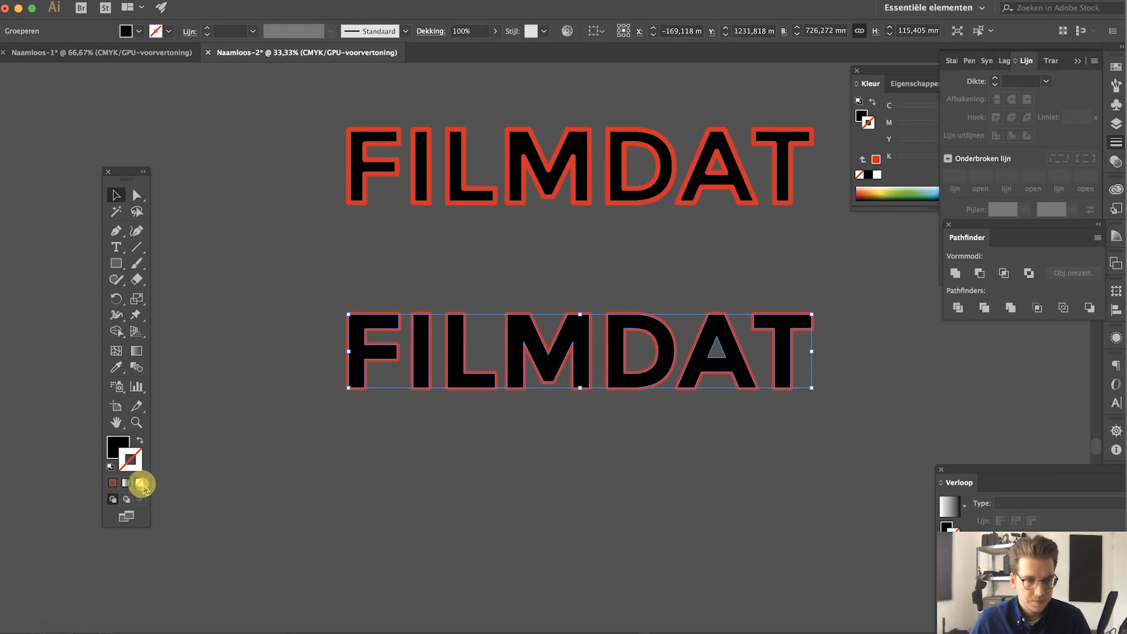
pyautogui.hscroll(5, 339, 417)
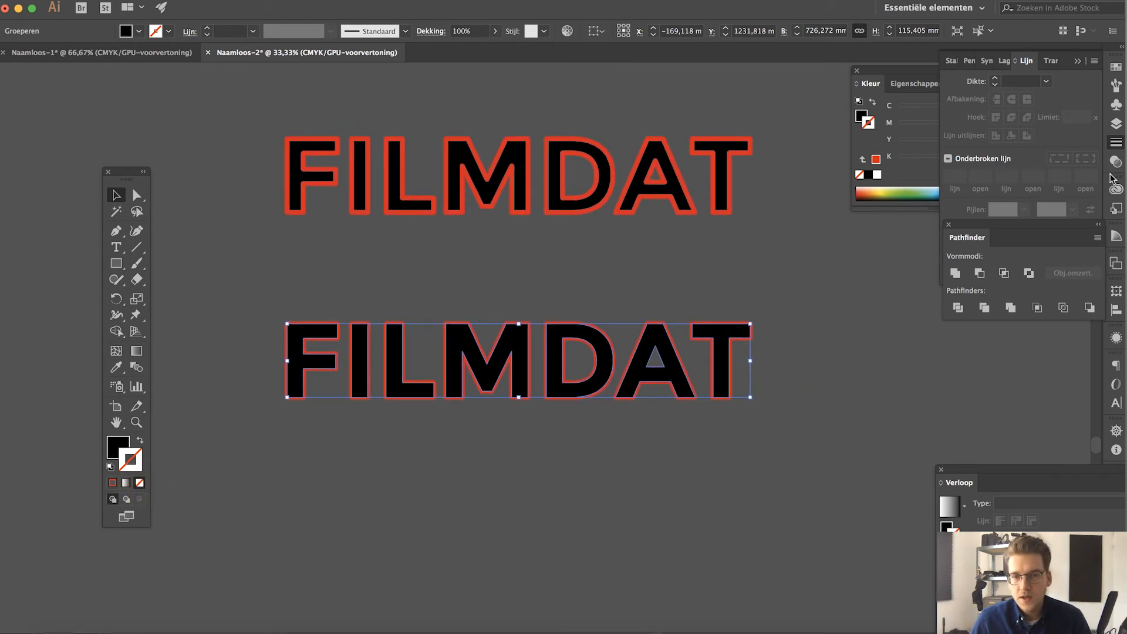
pyautogui.click(1116, 70)
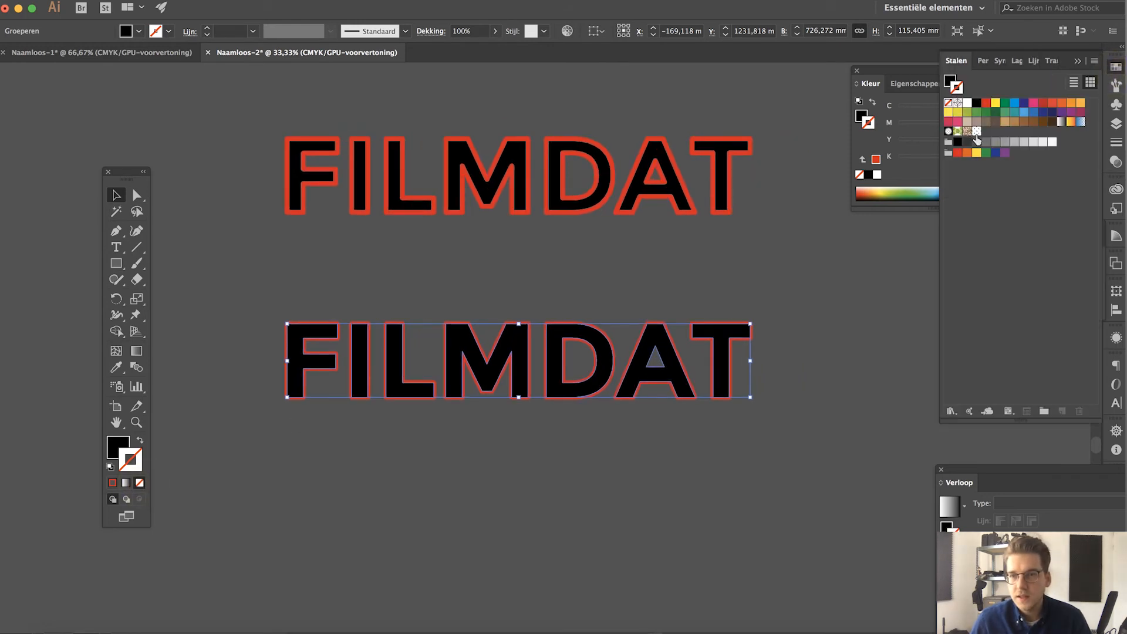
pyautogui.click(977, 131)
pyautogui.click(139, 440)
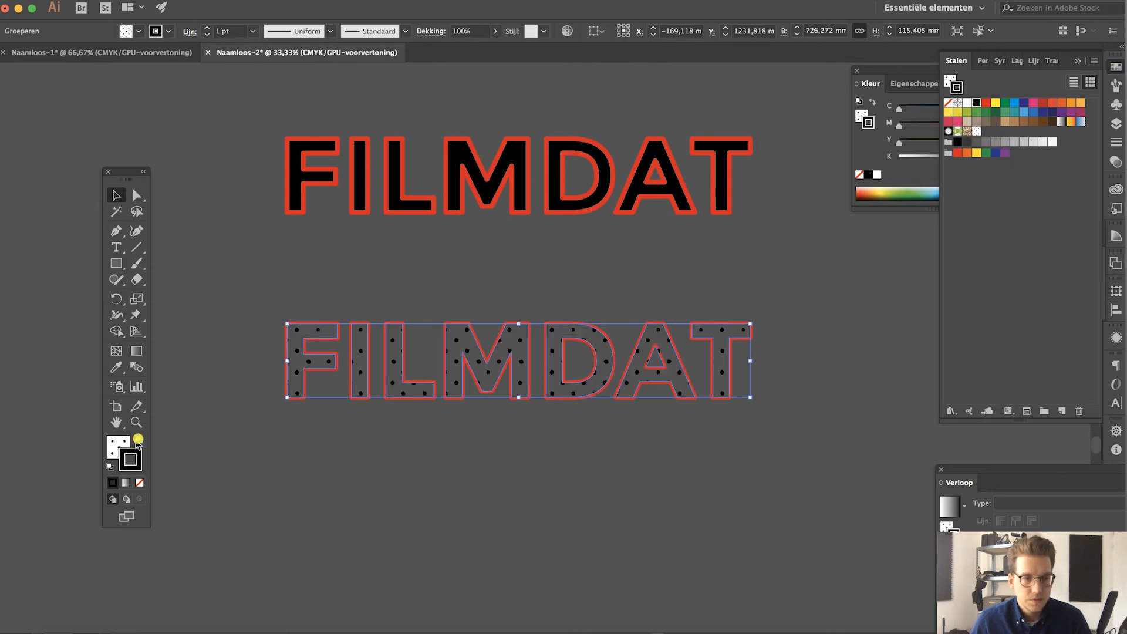
pyautogui.click(139, 483)
pyautogui.press('v')
pyautogui.click(396, 456)
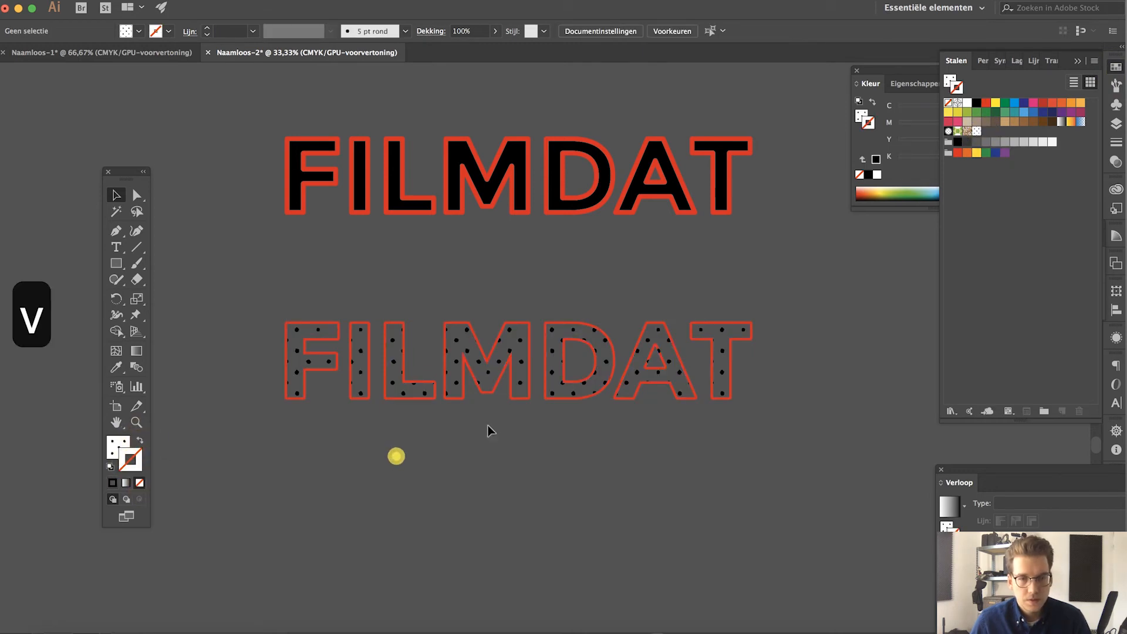
# Send the dot-patterned letters to the back, behind the thin red outlines.
pyautogui.click(497, 375)
pyautogui.press('shift+super+bracketleft')
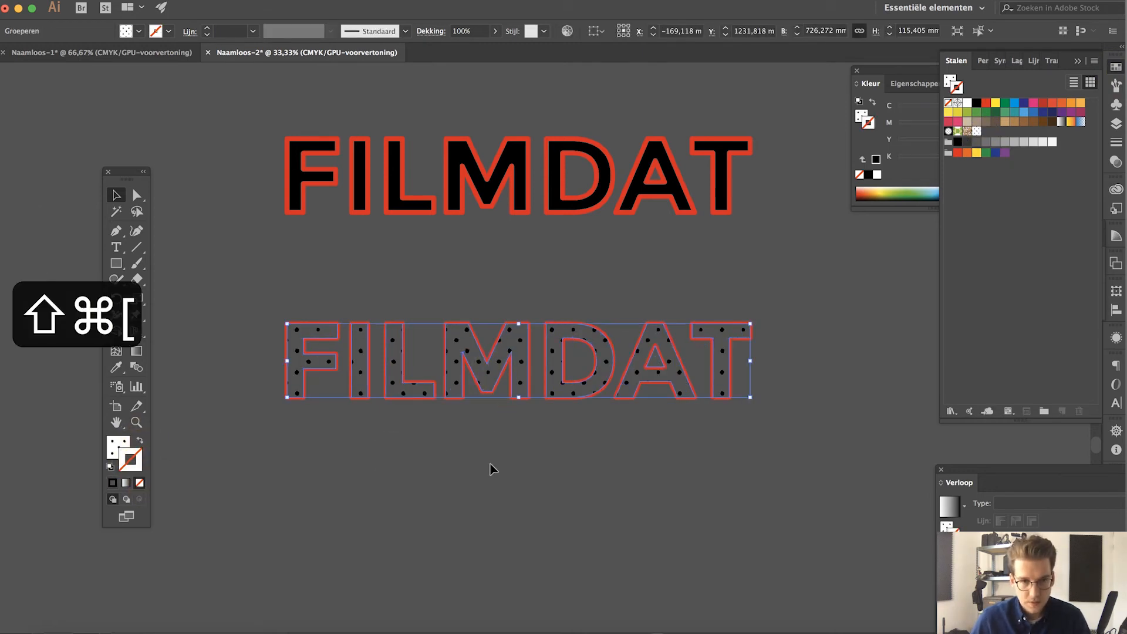
pyautogui.click(490, 465)
# Recolor the lower lettering's thin red outlines with a solid black fill.
pyautogui.press('super+equal')
pyautogui.press('super+equal')
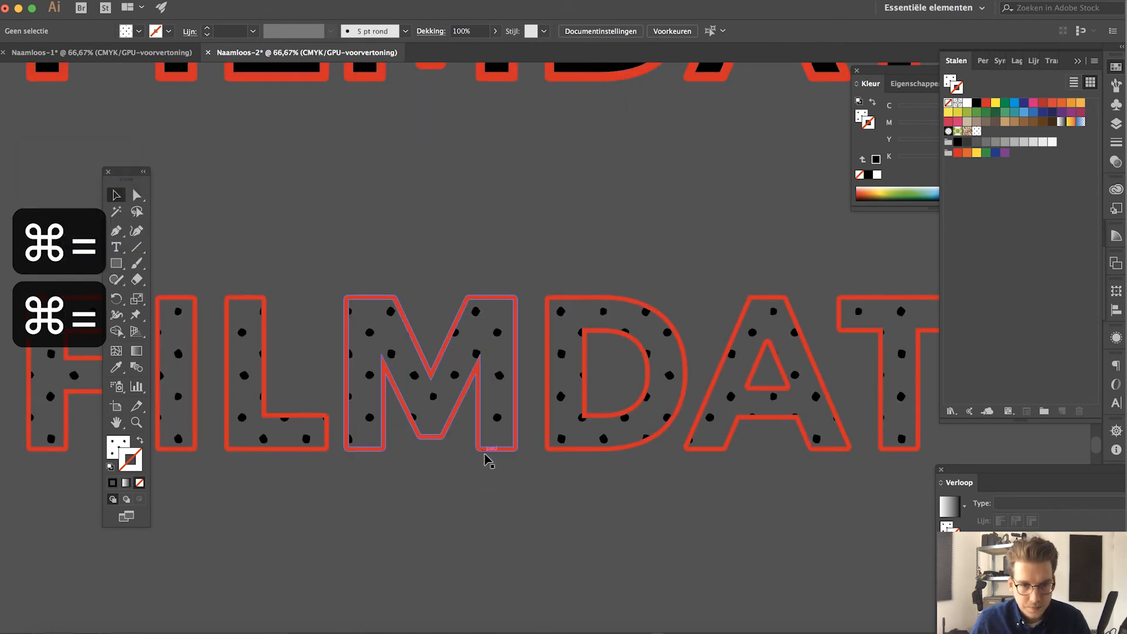
pyautogui.click(486, 454)
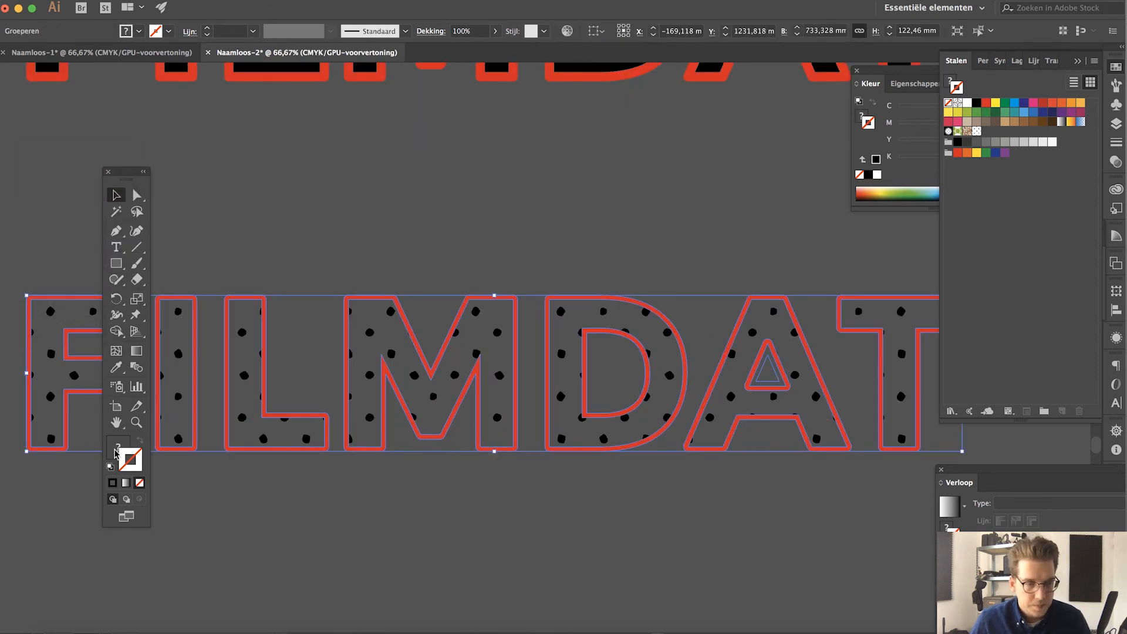
pyautogui.click(116, 450)
pyautogui.click(115, 488)
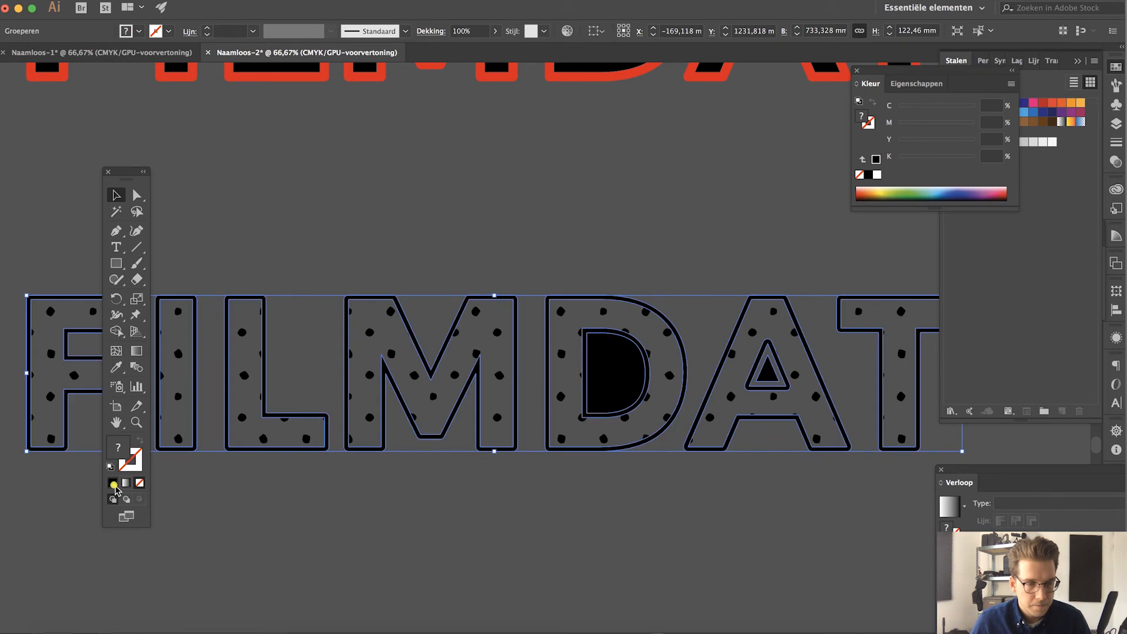
pyautogui.click(253, 500)
# Delete the black shapes filling the counters of the lower D and A.
pyautogui.press('super+minus')
pyautogui.press('super+minus')
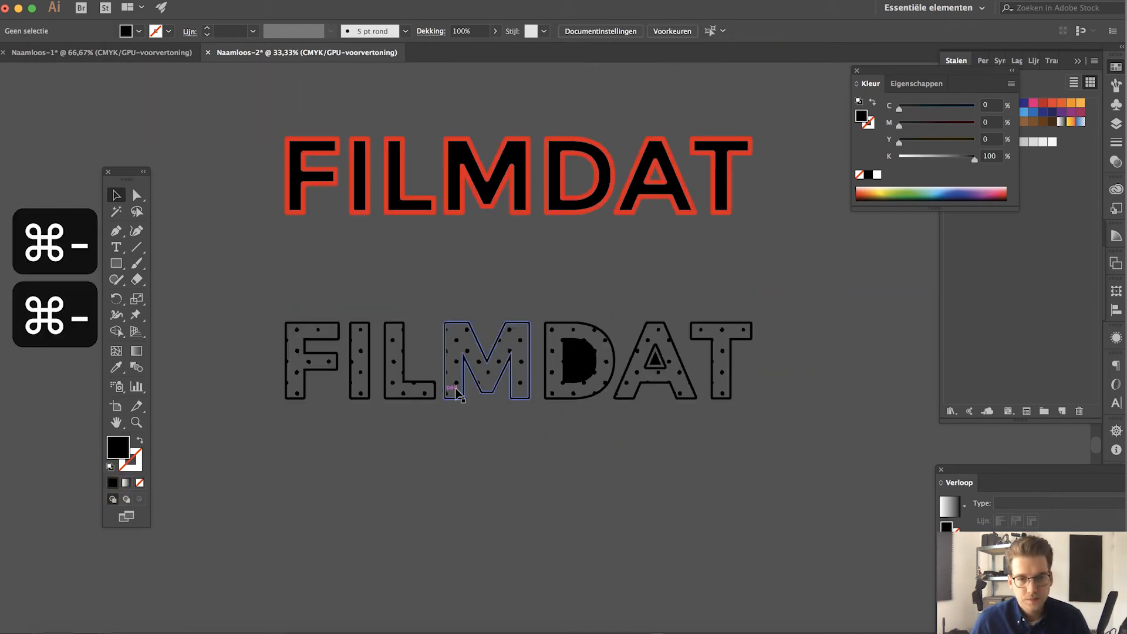
pyautogui.press('a')
pyautogui.click(575, 361)
pyautogui.press('BackSpace')
pyautogui.press('BackSpace')
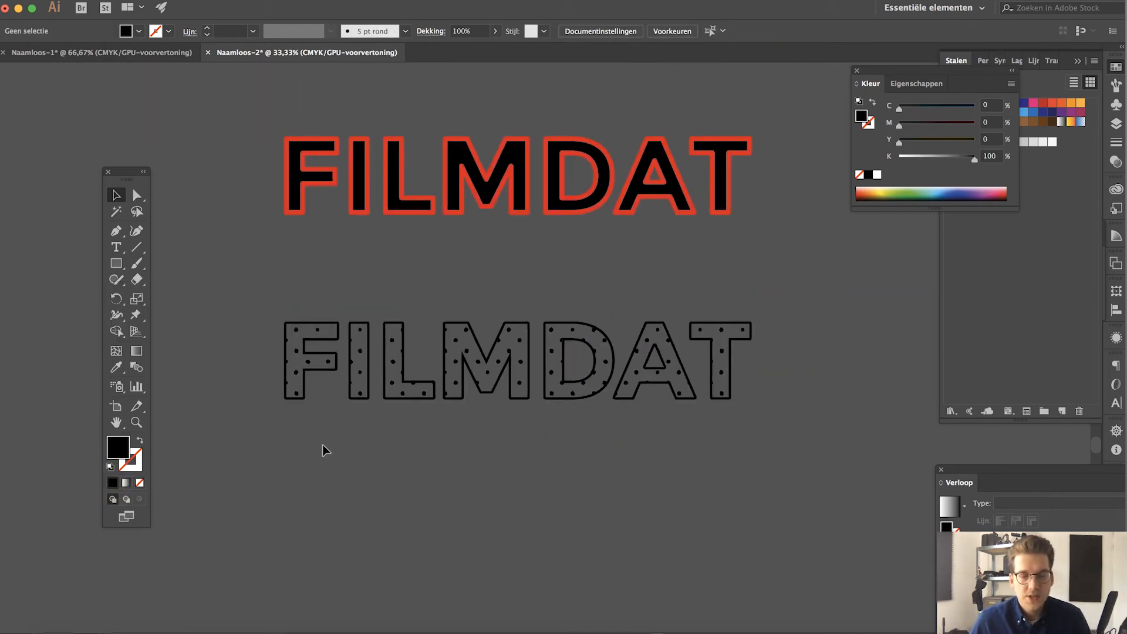
# Select the loose dot tile below the yellow tile and place it beside the lower FILMDAT lettering.
pyautogui.press('super+minus')
pyautogui.press('super+minus')
pyautogui.scroll(10, 497, 325)
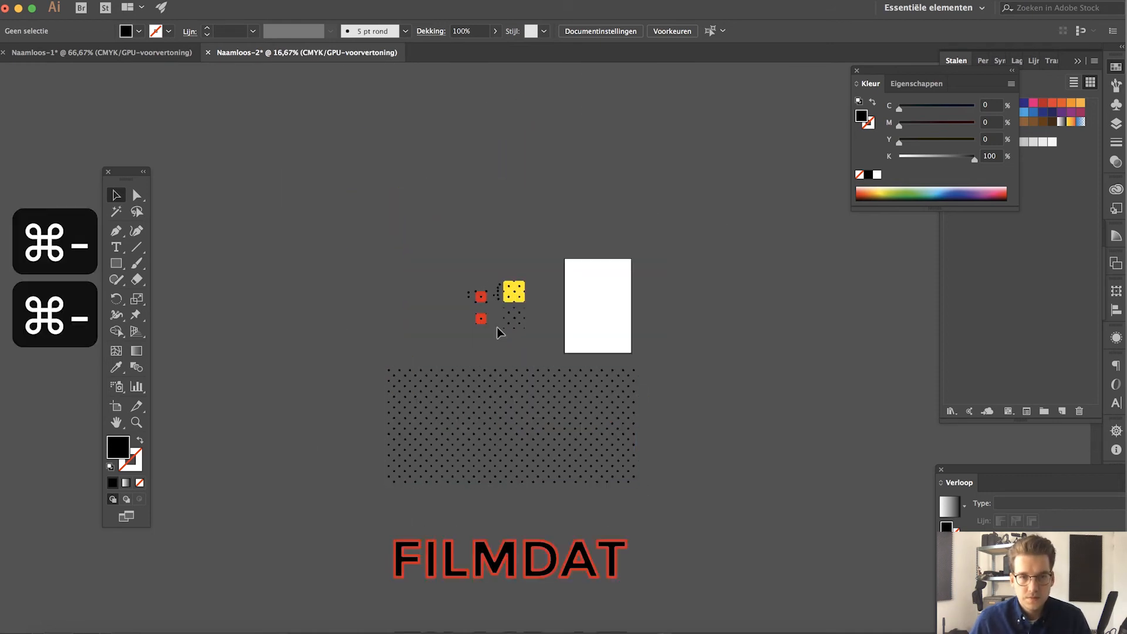
pyautogui.moveTo(500, 341); pyautogui.dragTo(534, 308)
pyautogui.scroll(-3, 531, 310)
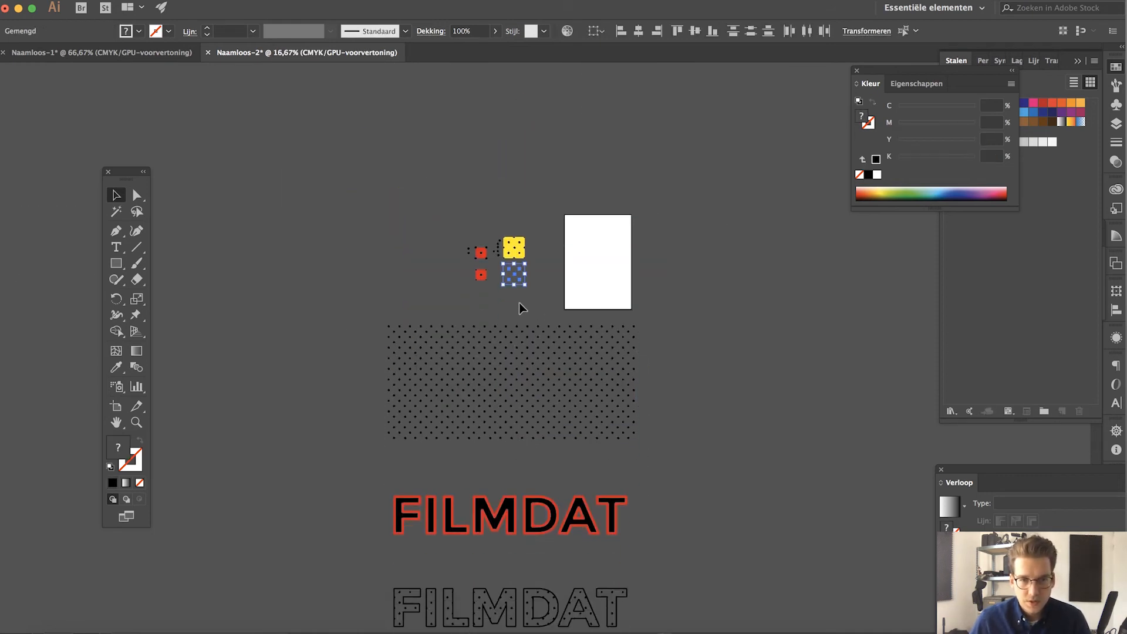
pyautogui.moveTo(507, 280); pyautogui.dragTo(723, 590)
# Scale the dot tile down to a little over half its size and save it as a new pattern swatch.
pyautogui.press('super+equal')
pyautogui.press('super+equal')
pyautogui.press('super+equal')
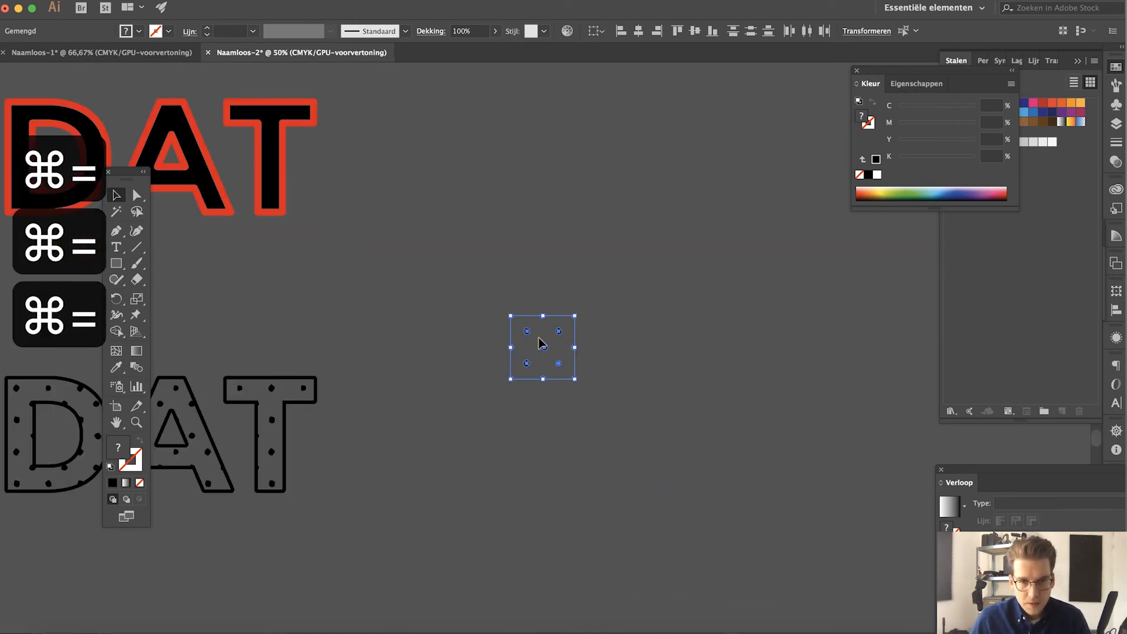
pyautogui.moveTo(574, 379); pyautogui.dragTo(562, 367)
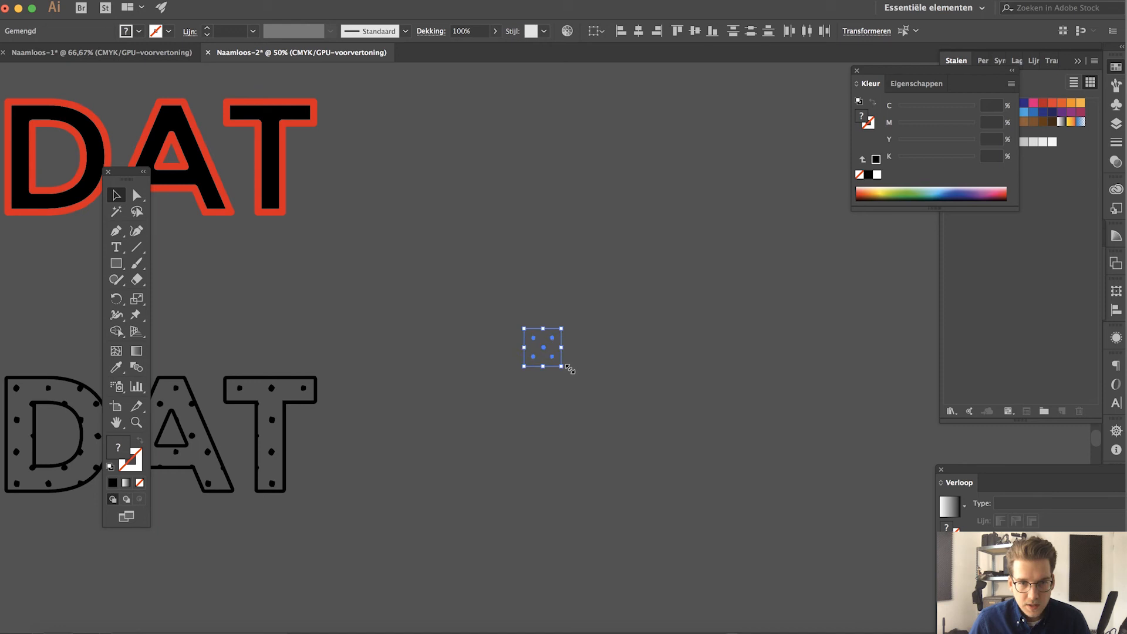
pyautogui.moveTo(548, 353); pyautogui.dragTo(1009, 271)
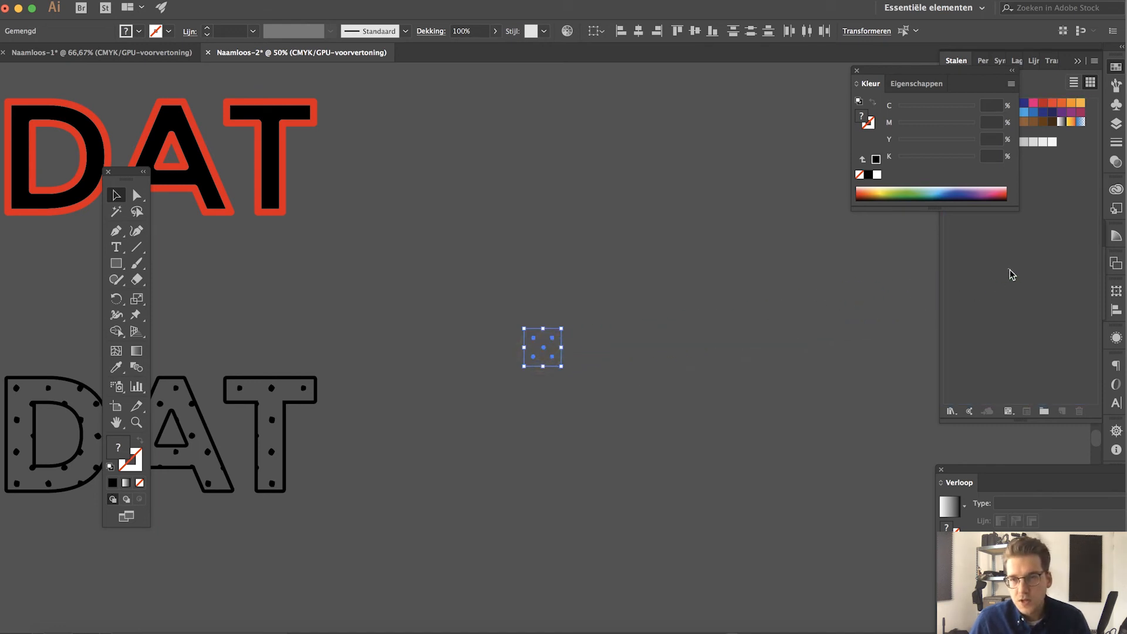
# Apply the new, smaller dot pattern swatch to the fill of the lower FILMDAT letters.
pyautogui.hscroll(-10, 670, 282)
pyautogui.click(545, 394)
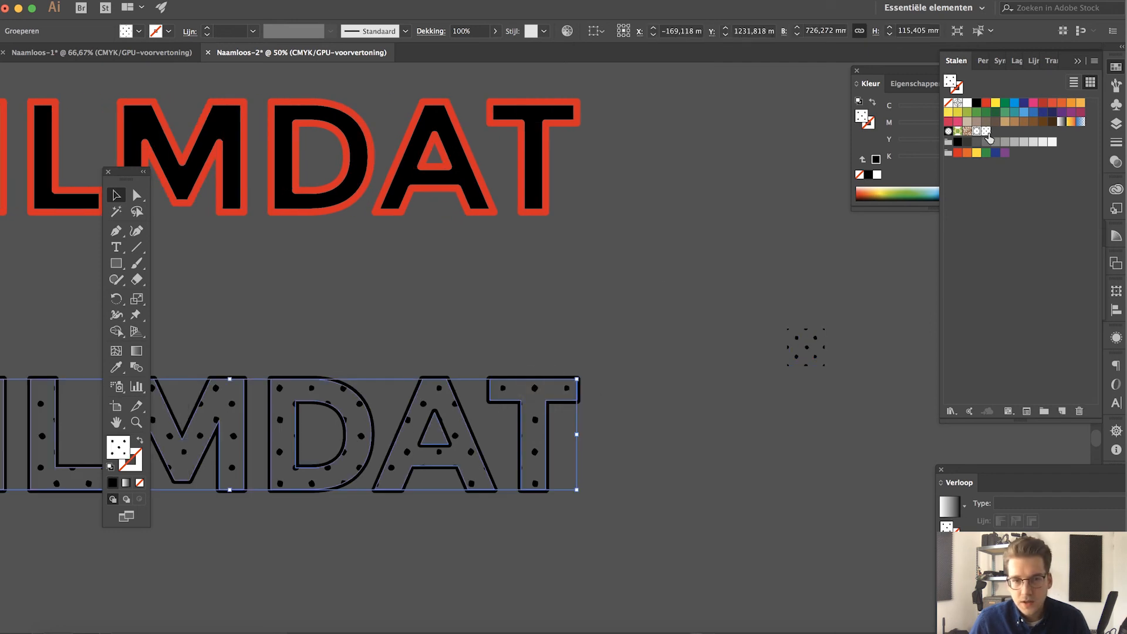
pyautogui.click(763, 246)
pyautogui.press('super+minus')
pyautogui.press('super+minus')
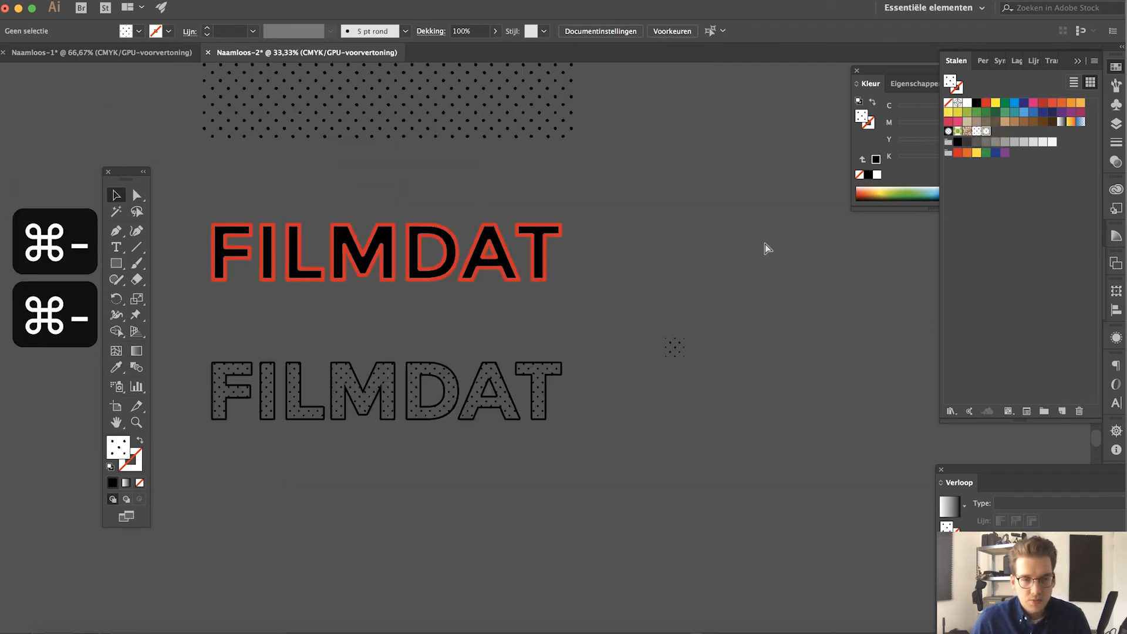
# Paste a copy of the dotted FILMDAT letters exactly in front and fill it with white.
pyautogui.click(410, 409)
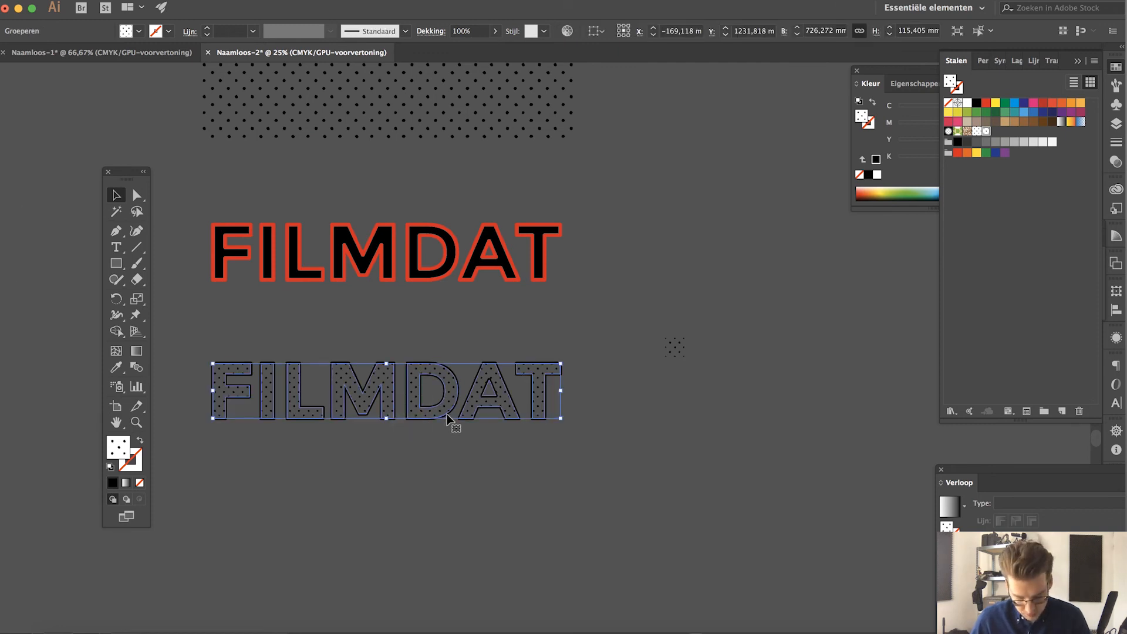
pyautogui.press('super+c')
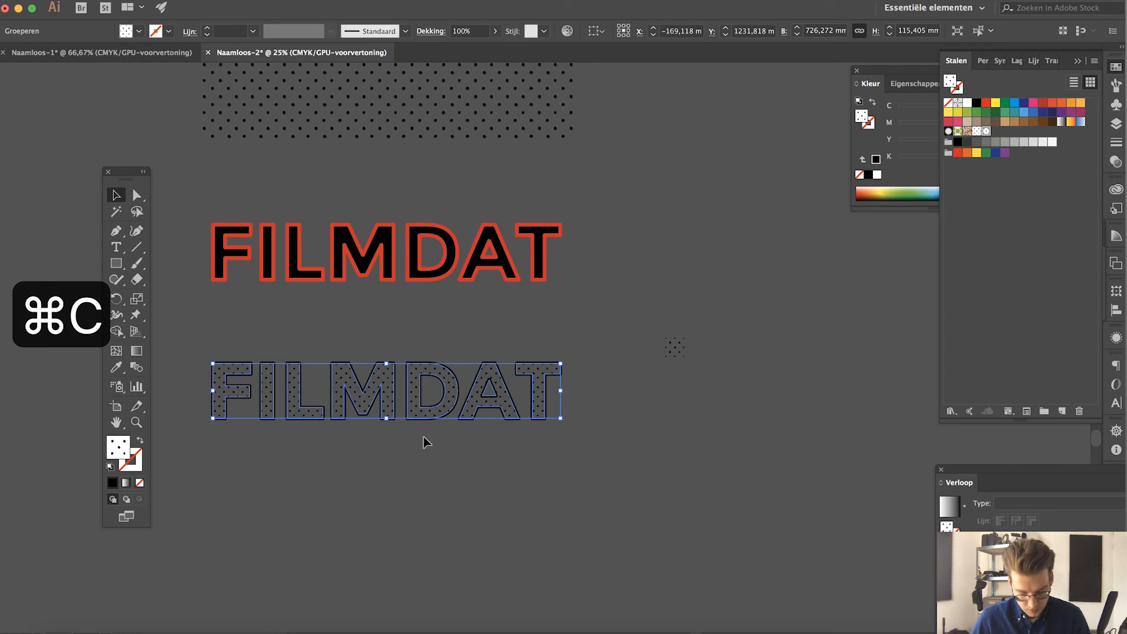
pyautogui.press('super+f')
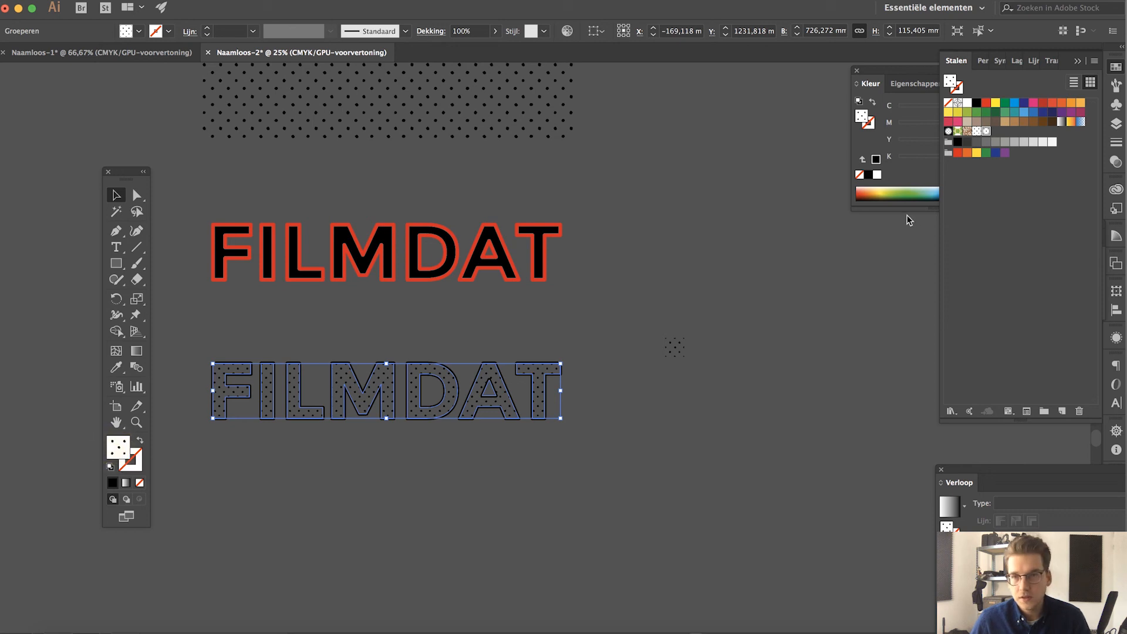
pyautogui.click(968, 104)
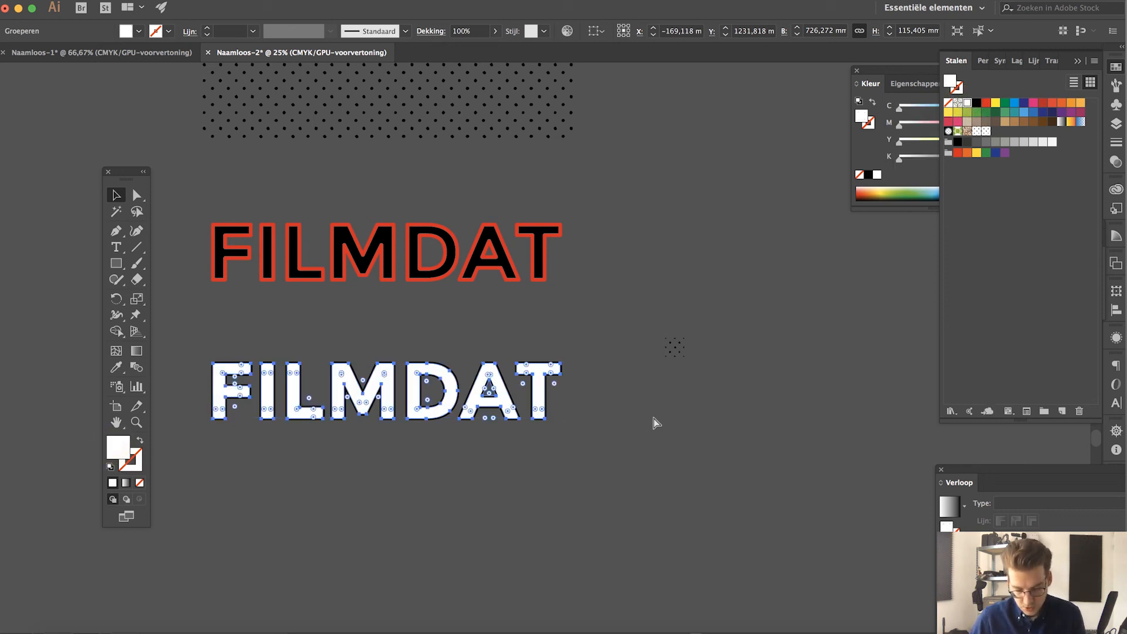
# Send the white letter copy to the back, behind the dot pattern and black outlines.
pyautogui.press('shift+super+bracketleft')
pyautogui.press('v')
pyautogui.hscroll(-5, 600, 474)
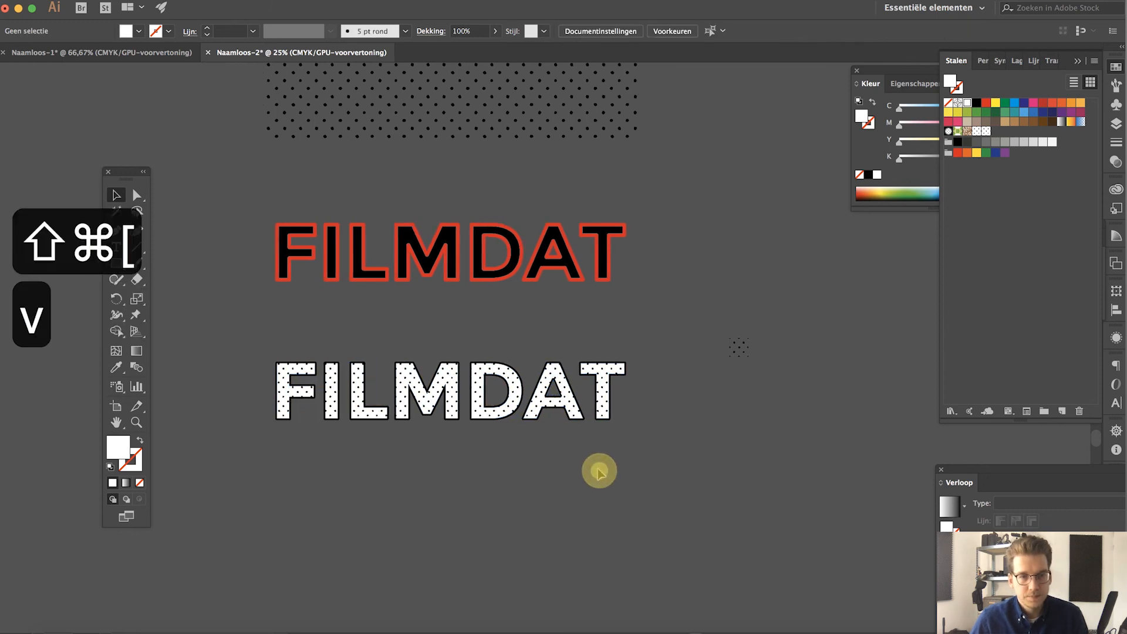
# Examine the dot pattern, white backing and black outlines of the lower lettering up close, especially the M and D.
pyautogui.press('super+equal')
pyautogui.press('super+equal')
pyautogui.press('super+equal')
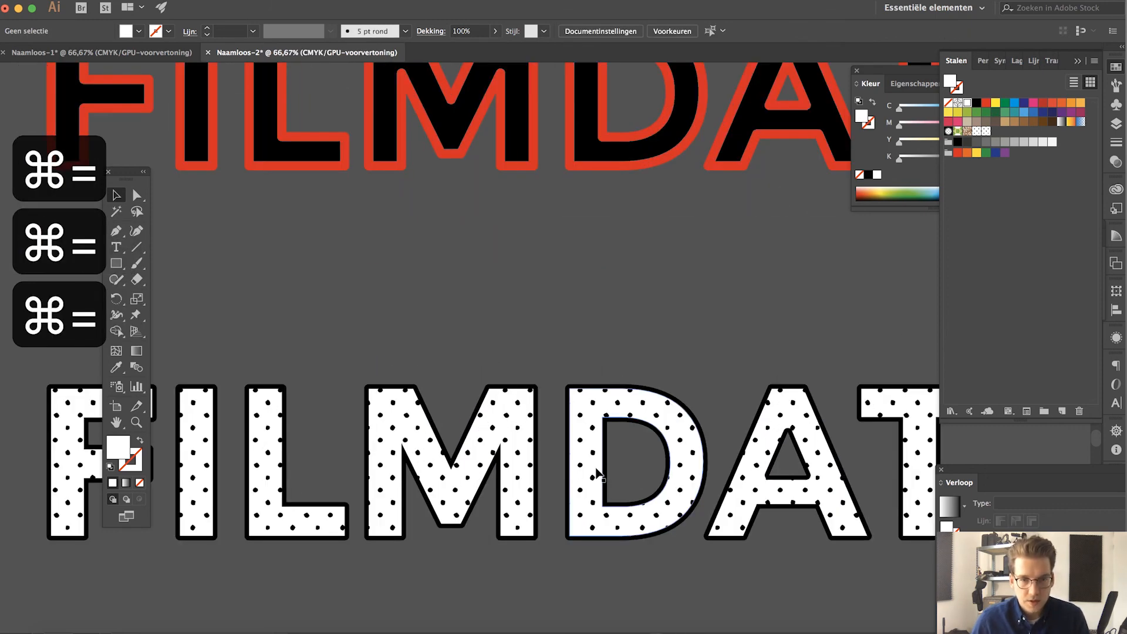
pyautogui.scroll(-3, 599, 473)
pyautogui.press('super+equal')
pyautogui.press('super+equal')
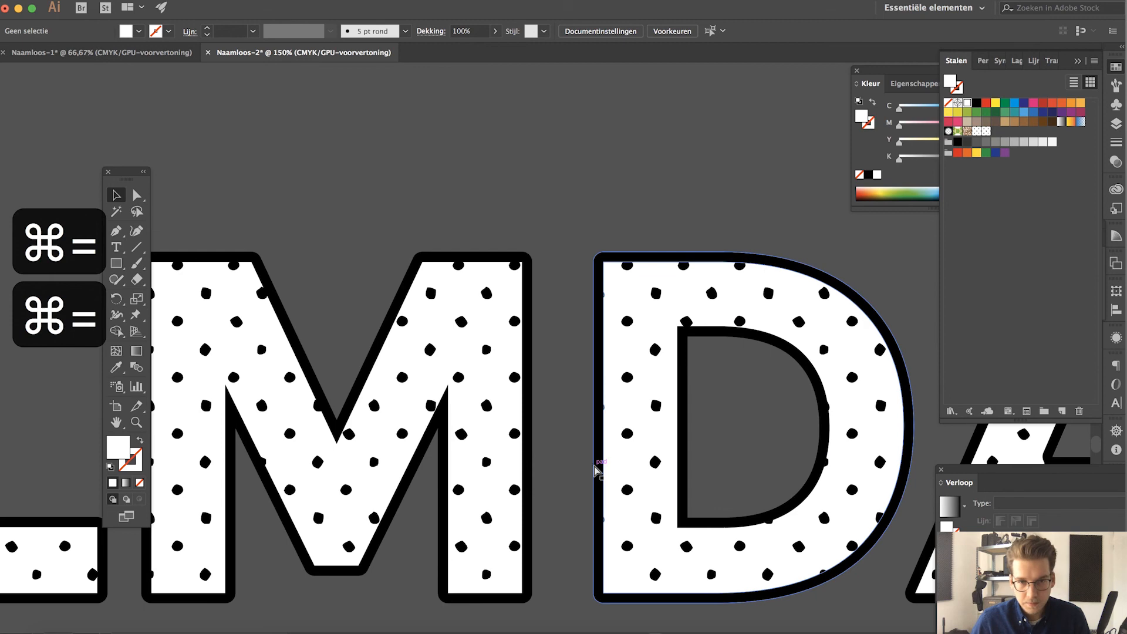
pyautogui.press('super+minus')
pyautogui.press('super+minus')
pyautogui.press('super+minus')
pyautogui.press('super+minus')
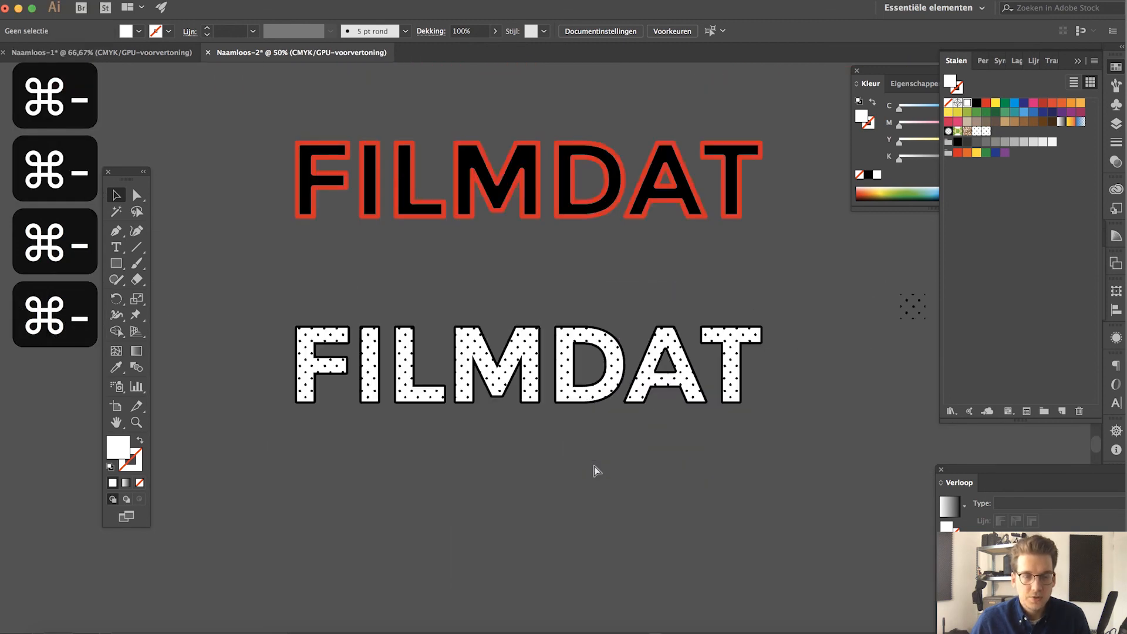
# Delete the upper black FILMDAT text with the red stroke.
pyautogui.moveTo(280, 261); pyautogui.dragTo(776, 128)
pyautogui.press('BackSpace')
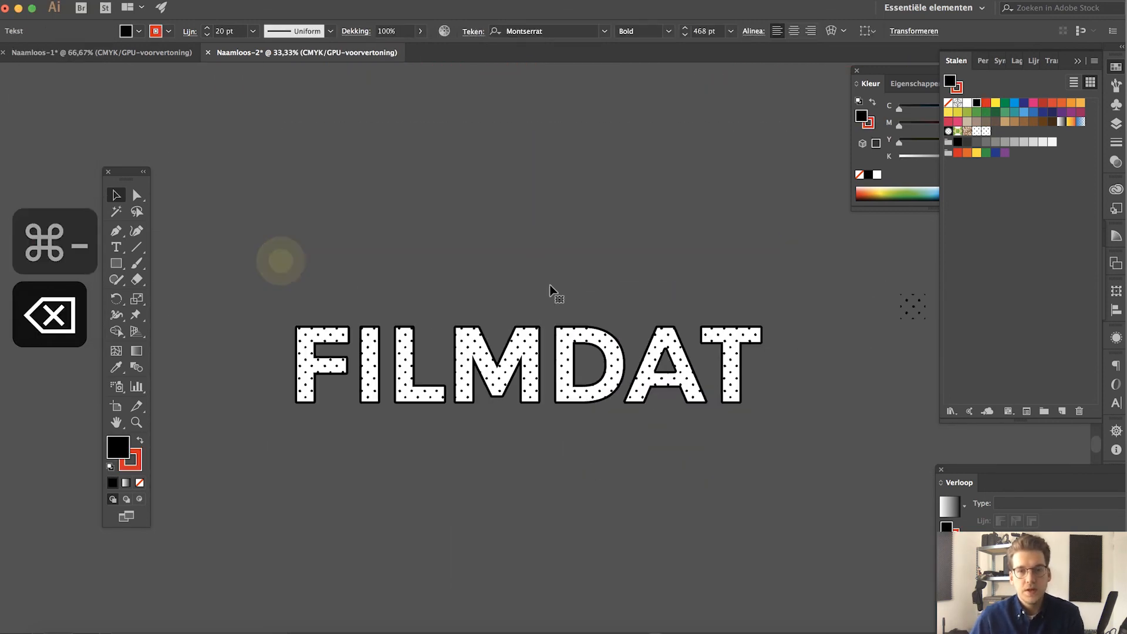